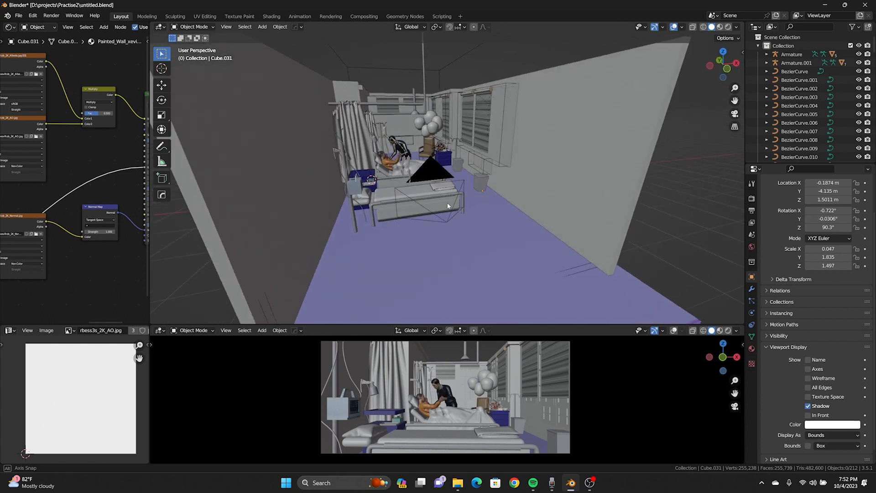
Step: Open the reference still Crazy_about_Her_68.jpg from the moviestills folder and minimise the file window
scroll(448, 201, "down", 2)
middle_click_drag(437, 161, 421, 204)
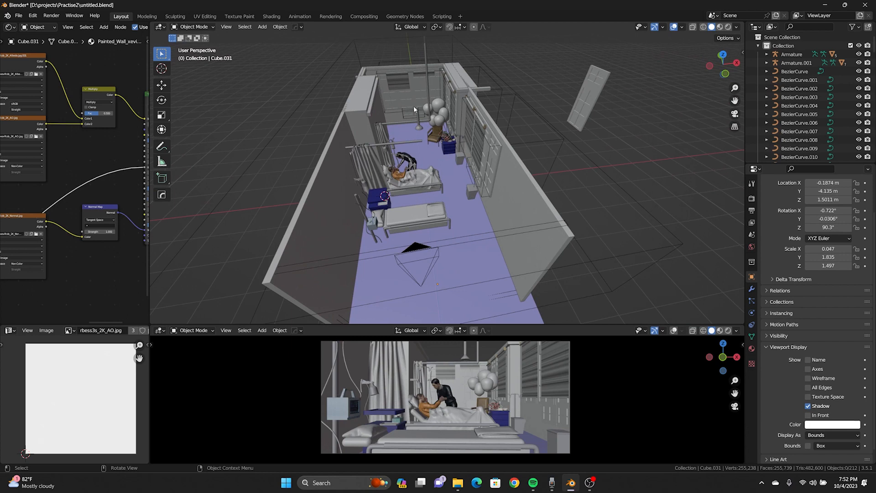
middle_click_drag(458, 178, 463, 163)
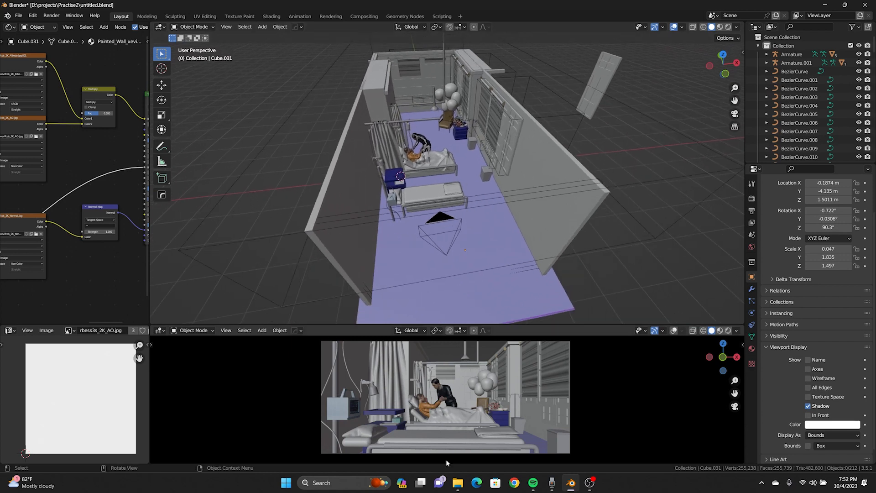
left_click(456, 484)
left_click(454, 173)
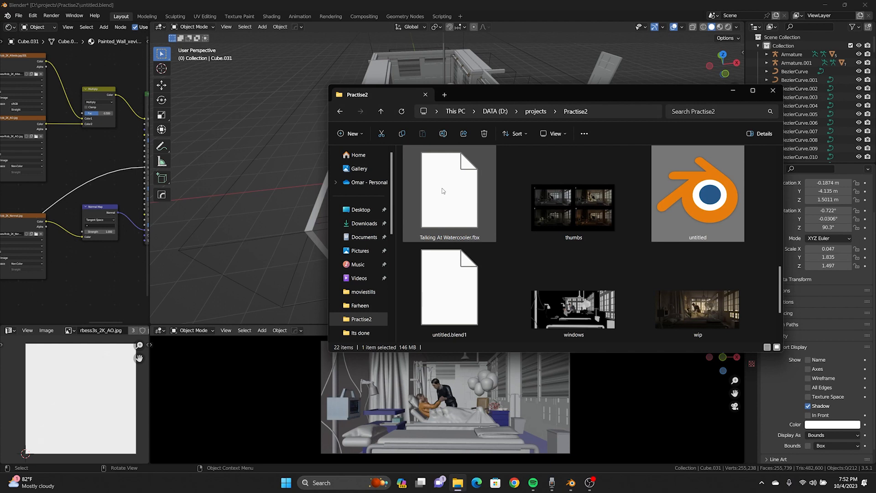
key("Return")
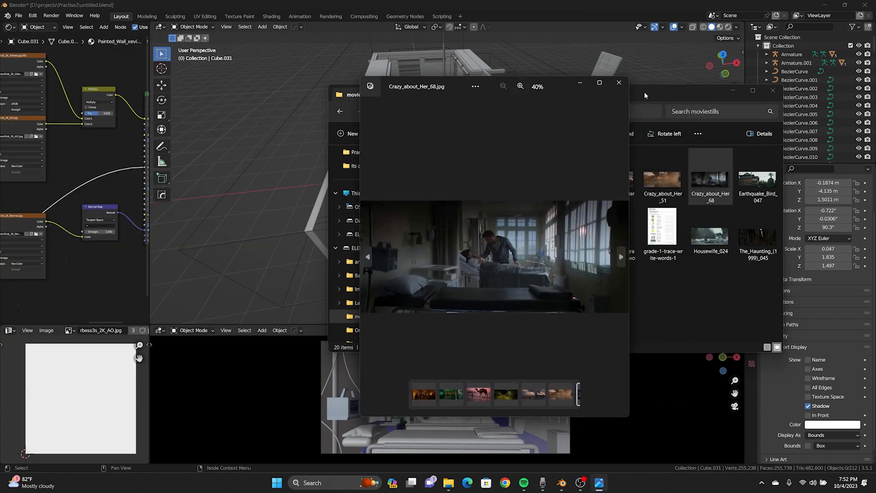
left_click(730, 91)
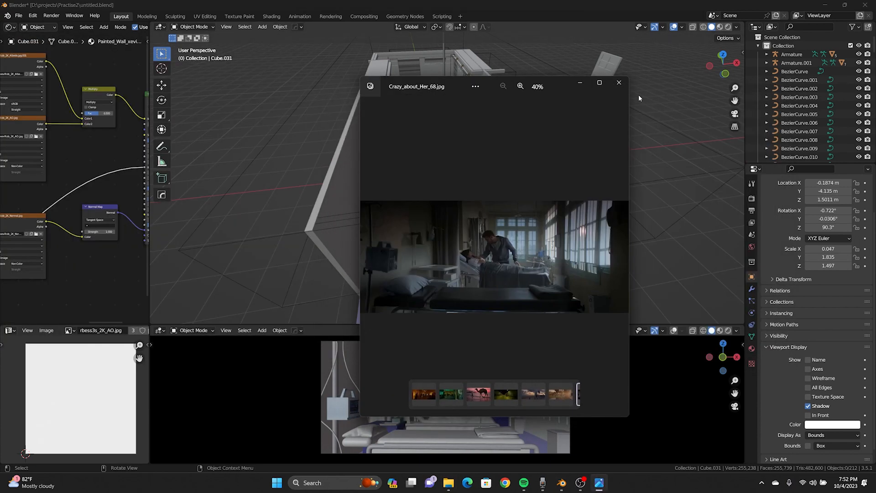
Step: Examine the reference still at full size and beside the 3D scene, from the monitor and bed to the windows
left_click(600, 83)
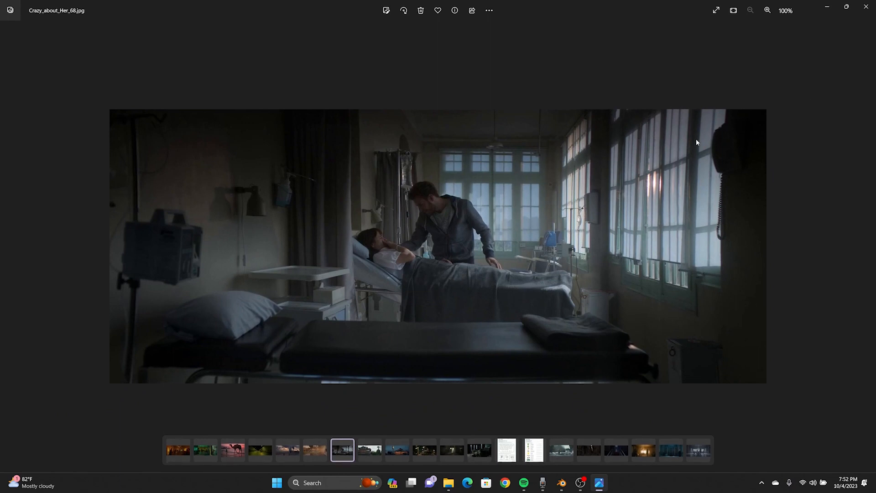
left_click(846, 7)
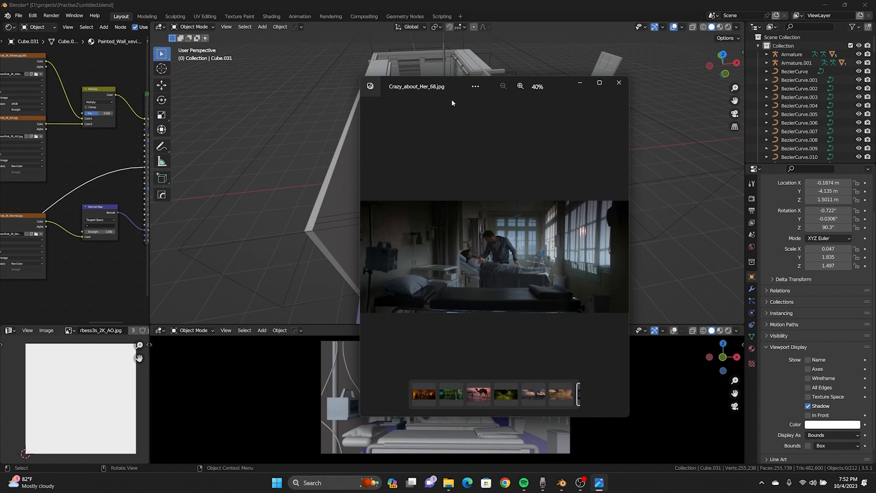
left_click_drag(555, 86, 236, 70)
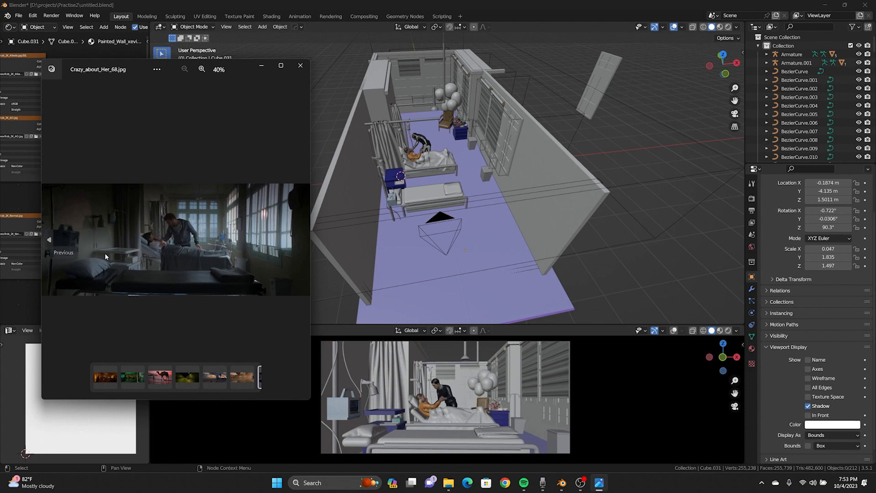
scroll(65, 270, "up", 5)
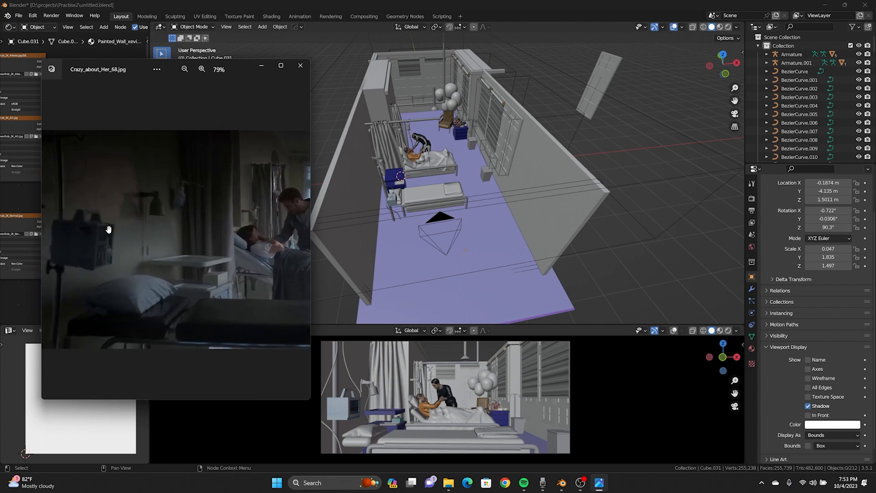
left_click_drag(169, 269, 122, 289)
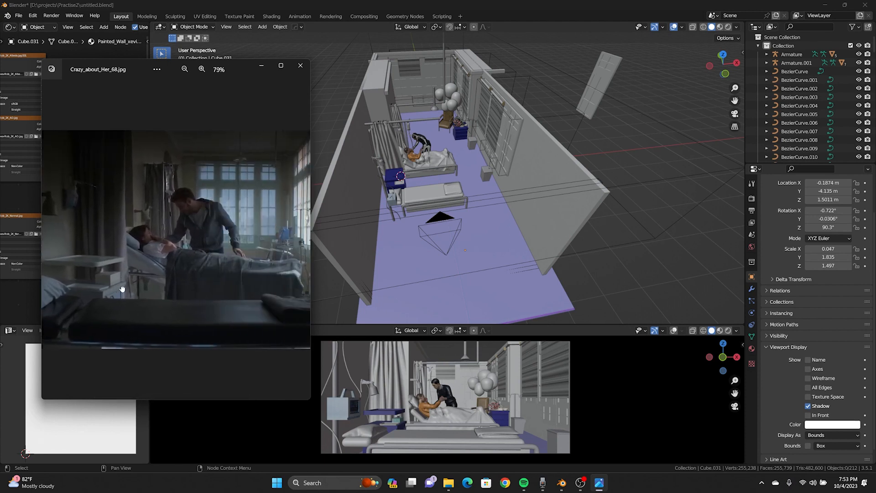
left_click_drag(249, 269, 147, 274)
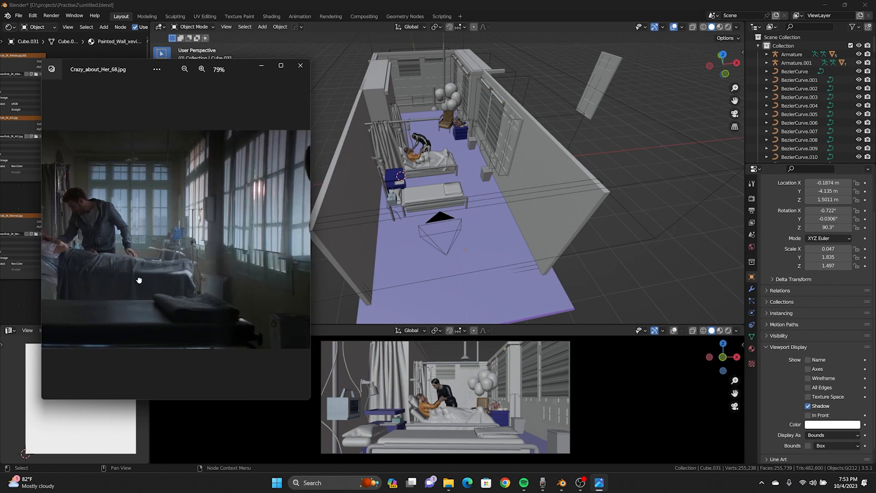
scroll(146, 274, "down", 4)
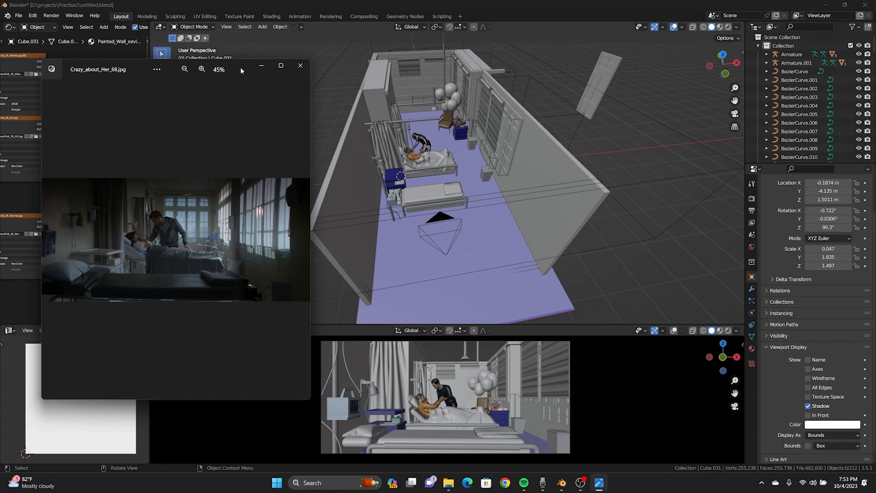
left_click(261, 65)
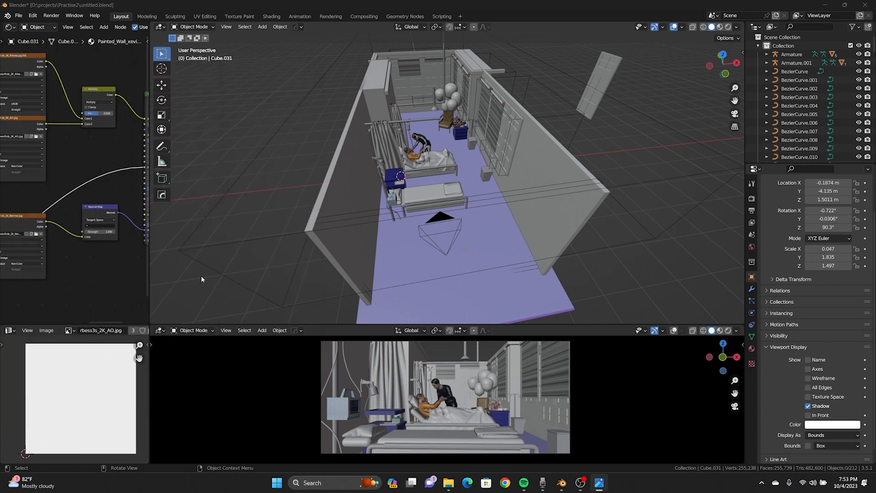
Step: Add a cube in the room and flatten it into a thin wall with an X scale of about 0.065
mouse_move(564, 187)
middle_mouse_down()
mouse_move(573, 175)
mouse_move(557, 182)
middle_mouse_up()
scroll(520, 196, "up", 2)
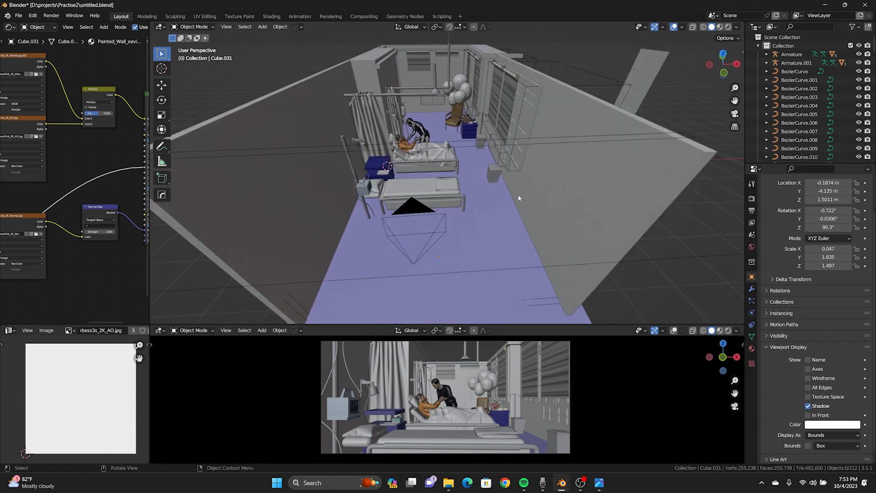
scroll(519, 198, "down", 5)
mouse_move(451, 225)
middle_mouse_down()
mouse_move(495, 223)
mouse_move(461, 222)
middle_mouse_up()
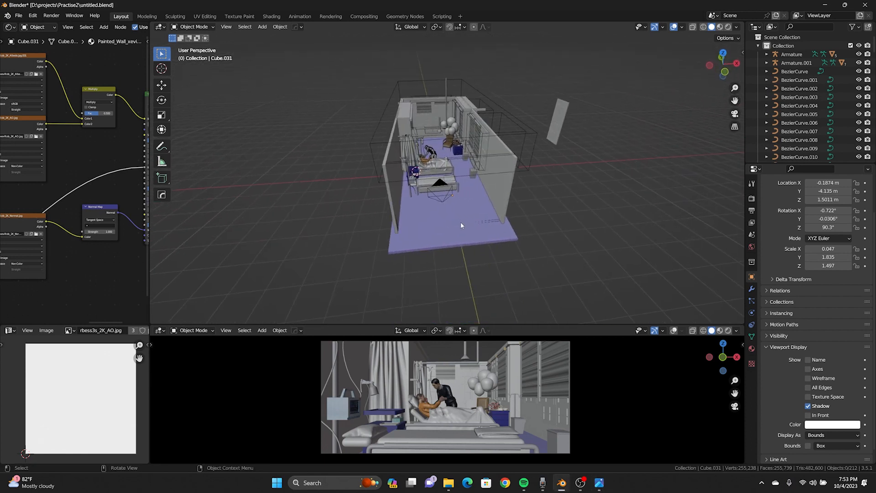
left_click(461, 223)
left_click(561, 200)
middle_click_drag(619, 191, 582, 188)
key("shift+a")
mouse_move(582, 188)
left_click(623, 194)
key("KP_1")
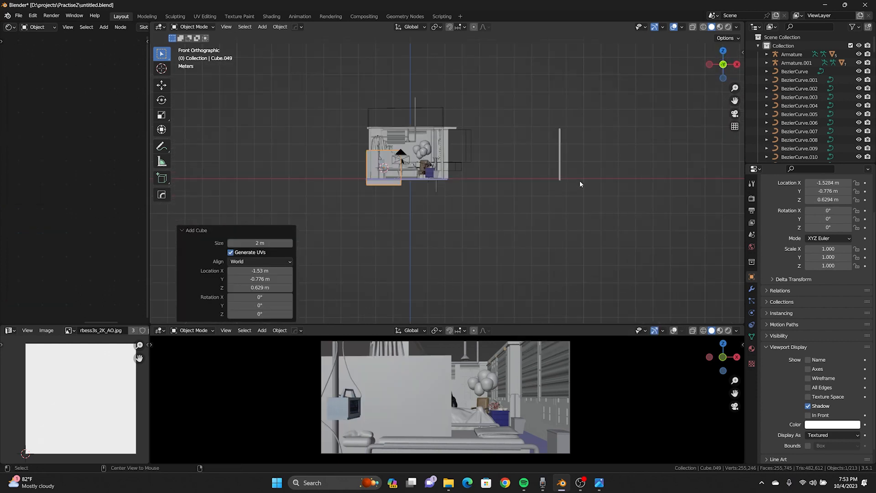
key("s")
key("x")
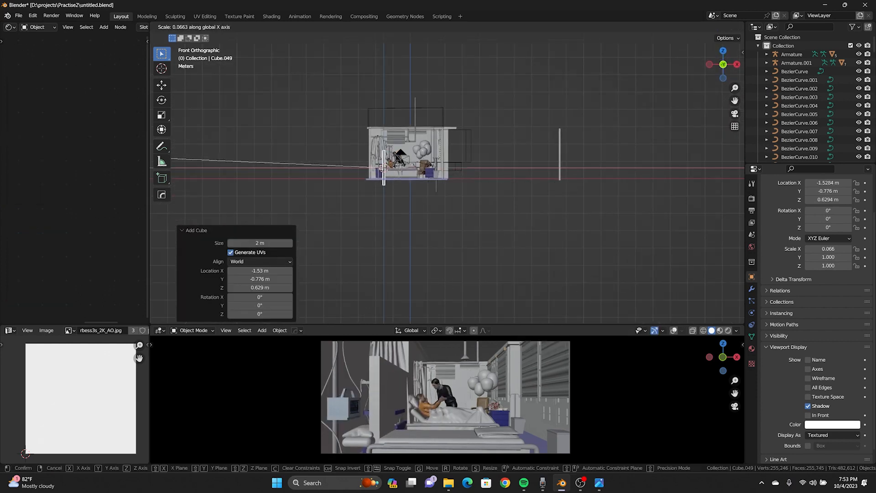
left_click(387, 170)
Step: Scale the thin wall to about 4.59 along Y and 1.43 along Z, and raise it onto the floor
key("ctrl+KP_3")
key("s")
key("y")
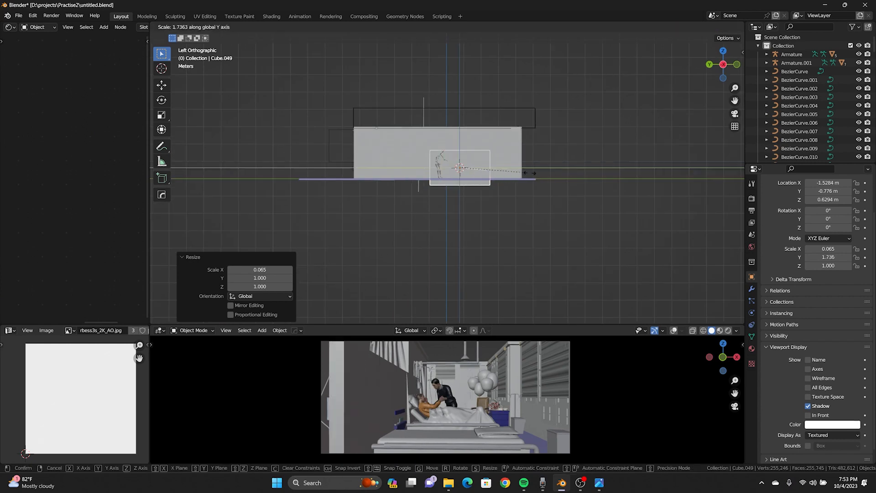
left_click(601, 196)
key("g")
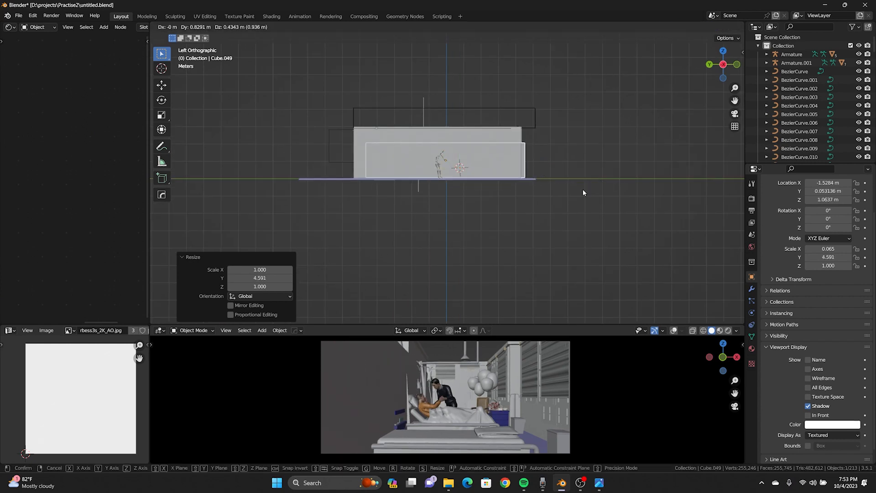
left_click(457, 207)
Step: Move the wall about -0.91 m along X to the side of the room behind the bed heads
key("KP_7")
key("g")
key("x")
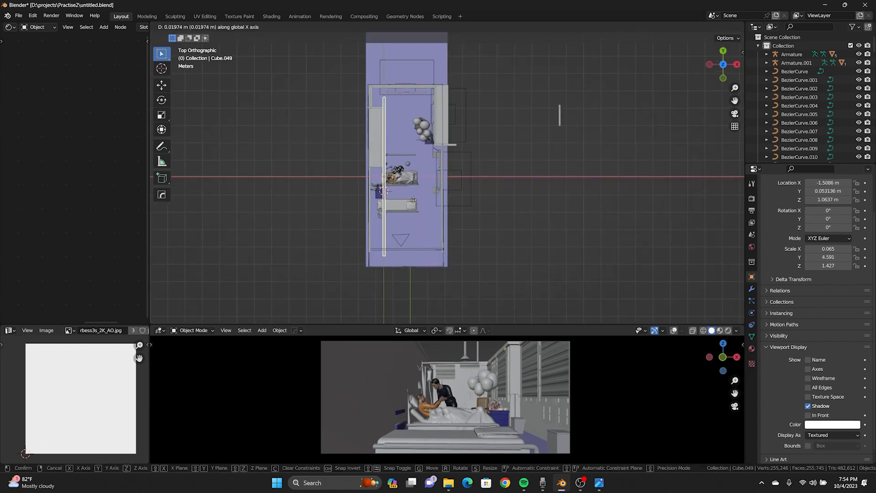
left_click(397, 205)
scroll(388, 200, "up", 2)
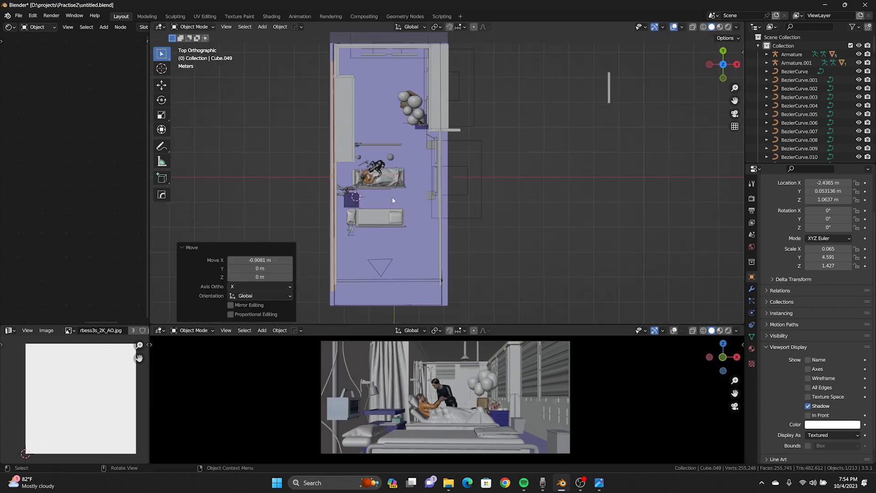
Step: Duplicate the wall about 4.48 m along X to form the opposite side wall
key("shift+d")
key("x")
left_click(532, 187)
middle_click_drag(532, 187, 553, 157)
key("KP_7")
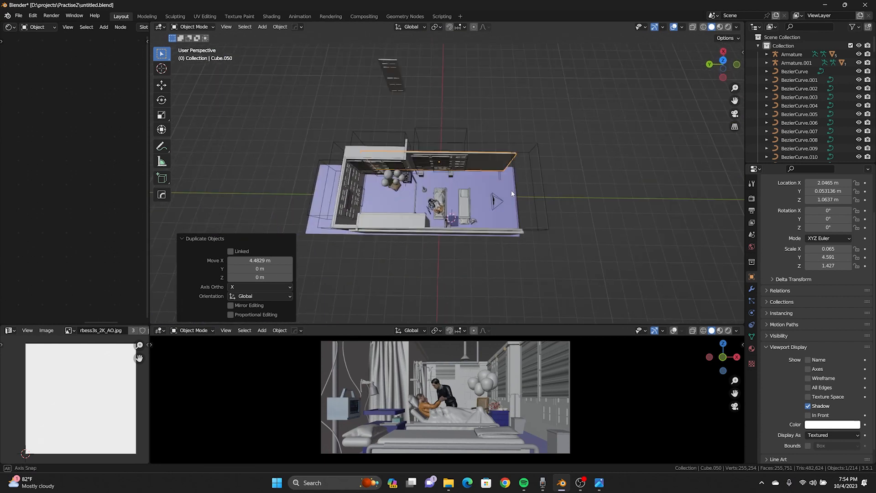
Step: Duplicate the second side wall about 6.3 m along Y for use as the end wall
key("shift+d")
key("y")
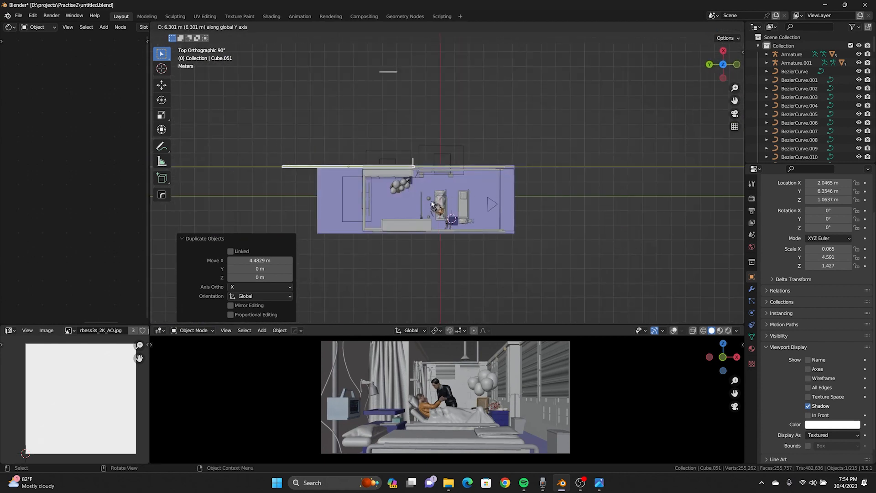
left_click(656, 114)
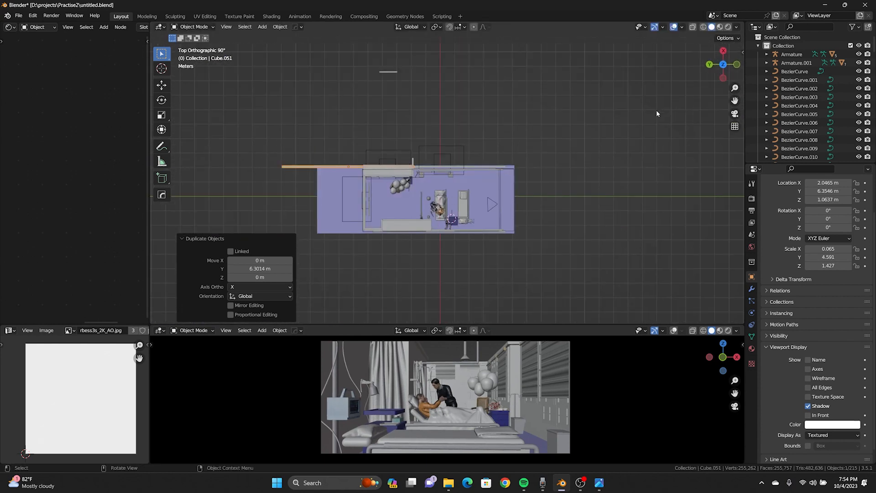
left_click(655, 154)
scroll(496, 109, "up", 3)
middle_click_drag(655, 154, 489, 130)
scroll(489, 130, "down", 1, "alt")
left_click(260, 154)
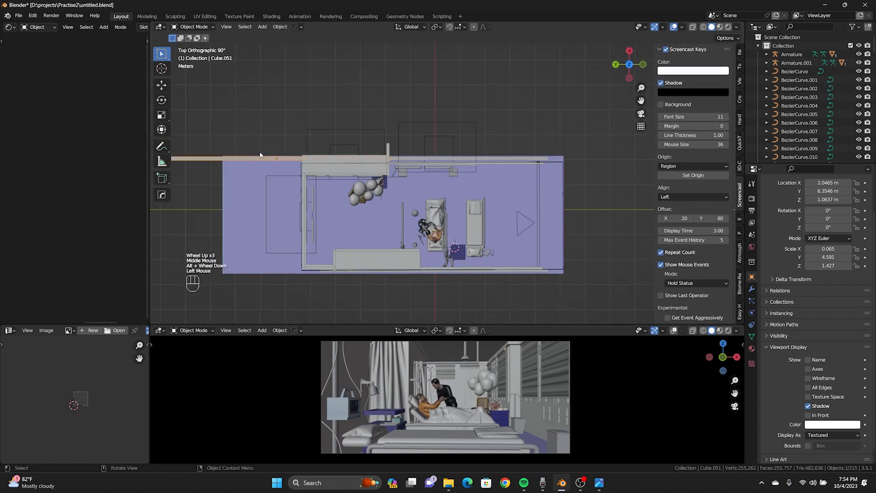
middle_click_drag(260, 154, 386, 171, "shift")
Step: Rotate the new wall copy -90° and shorten it along X towards the room's width
key("r")
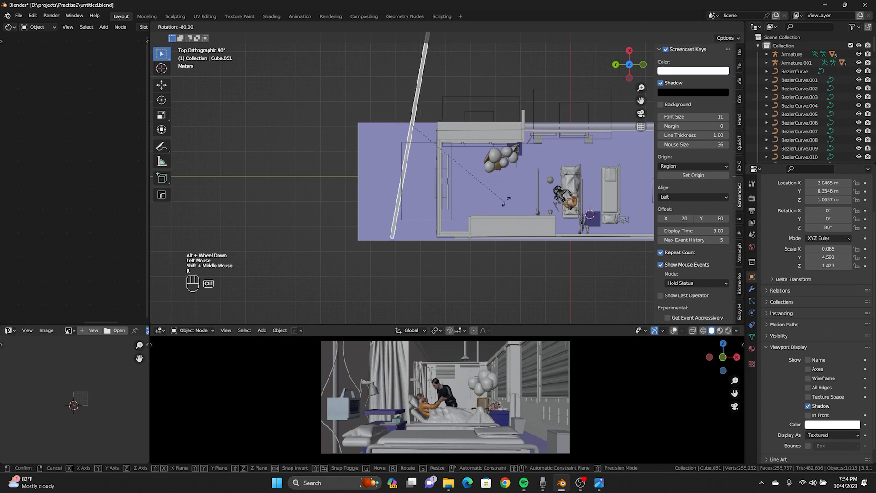
left_click(505, 203)
key("s")
key("x")
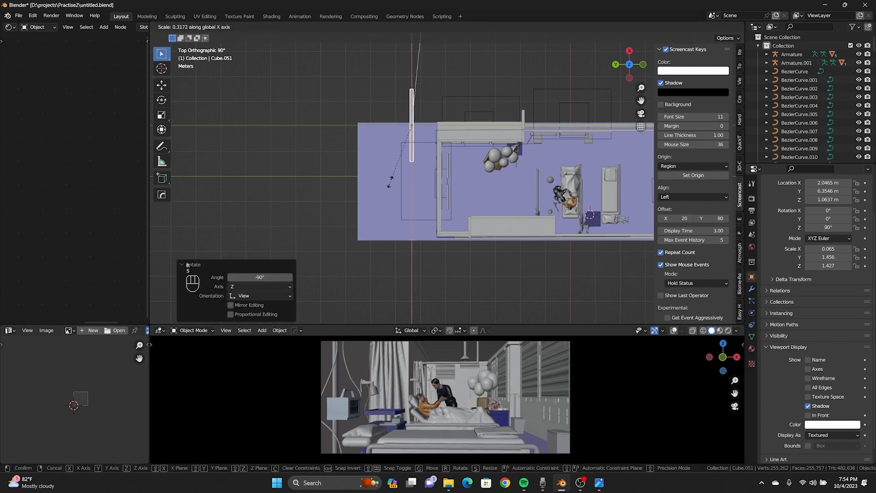
left_click(392, 210)
Step: Position the end wall across the back of the room and delete the trial walls
key("g")
left_click(420, 259)
middle_click_drag(420, 259, 403, 188)
key("Delete")
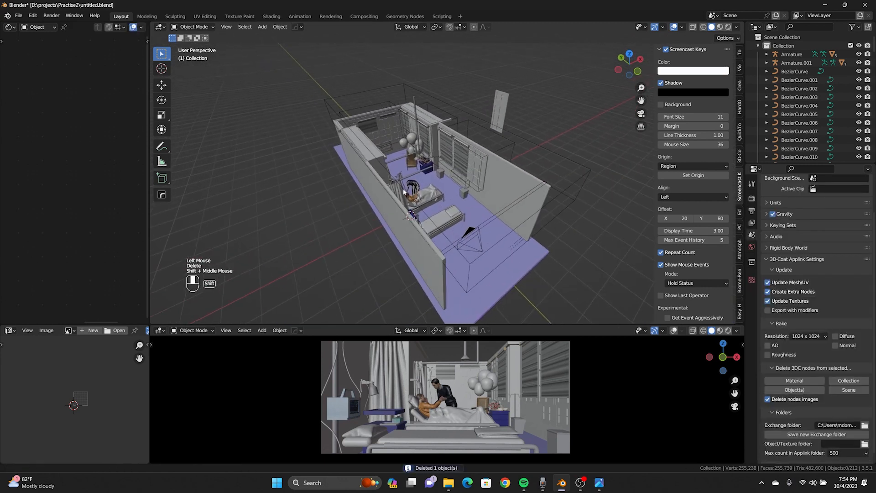
Step: Examine the window frames in the reference still against the room's modelled window wall
scroll(399, 173, "up", 2)
middle_click_drag(486, 182, 432, 208, "shift")
scroll(431, 207, "up", 1)
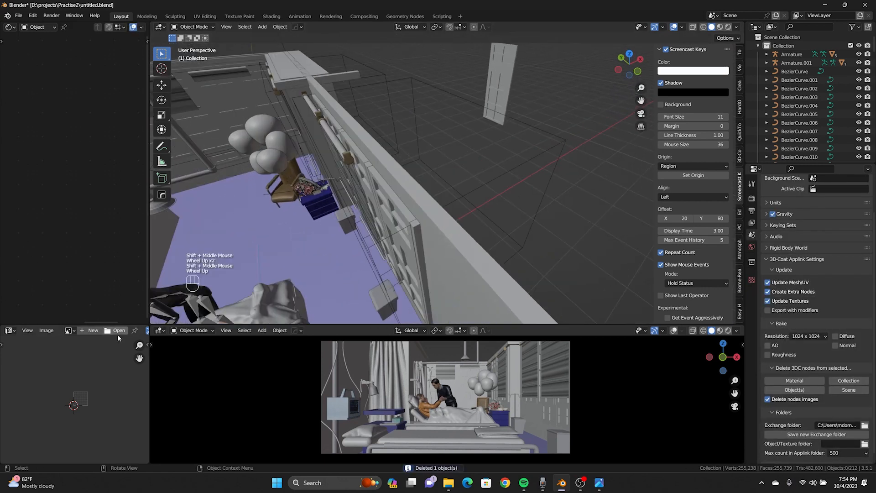
left_click(599, 485)
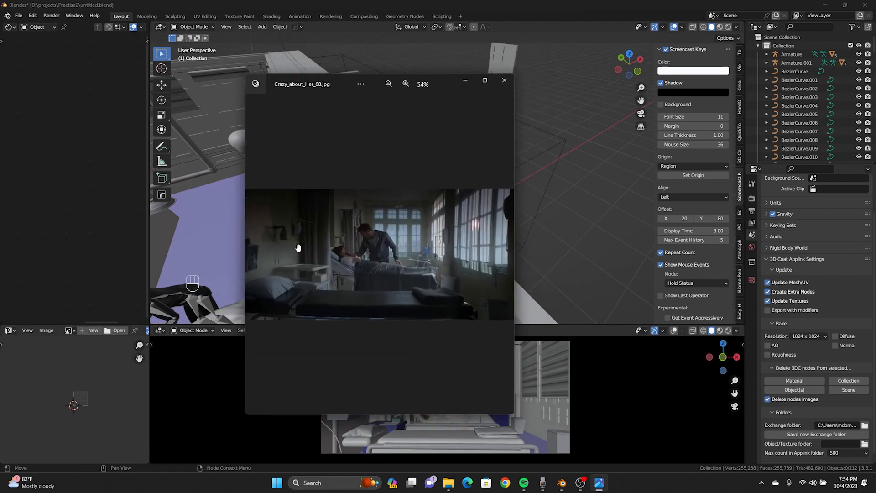
left_click_drag(427, 250, 319, 168)
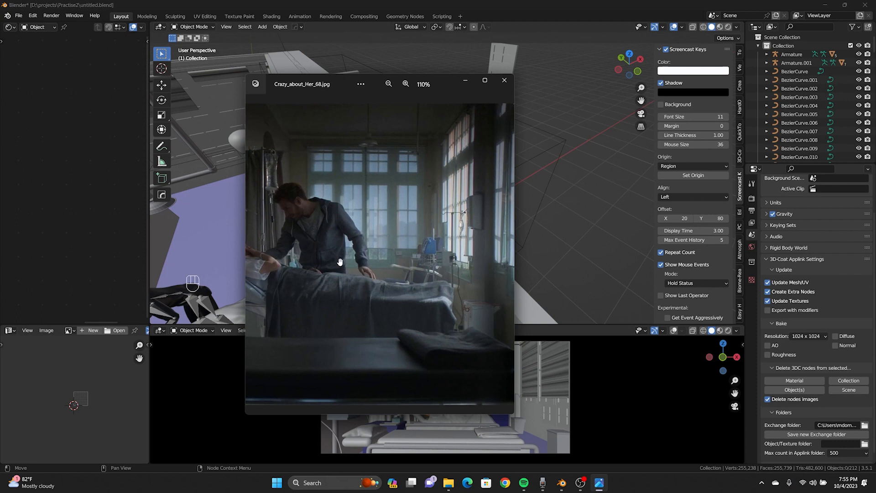
left_click(466, 85)
Step: Move the detached window panel outside the room along Y, to a Y location of about 10.65 m
middle_click_drag(465, 95, 486, 87)
left_click(486, 87)
middle_click_drag(471, 128, 446, 170, "shift")
scroll(455, 168, "up", 3)
key("KP_Enter")
key("KP_Decimal")
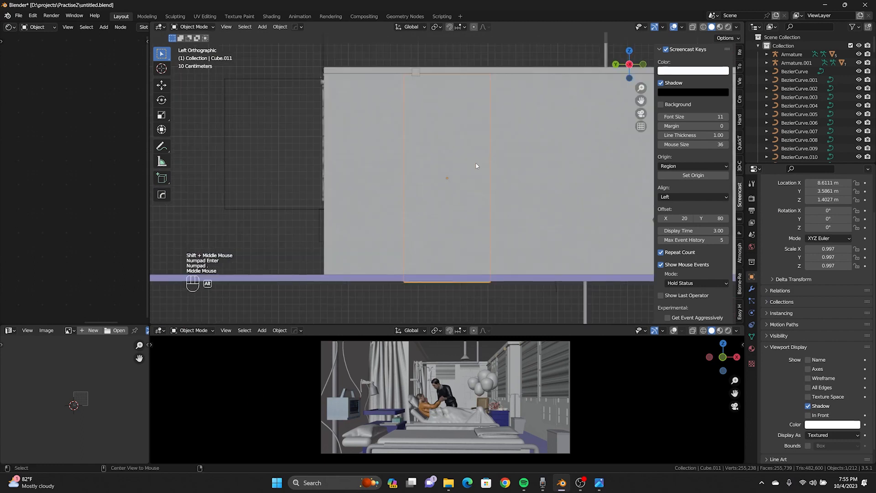
scroll(446, 171, "down", 2)
key("g")
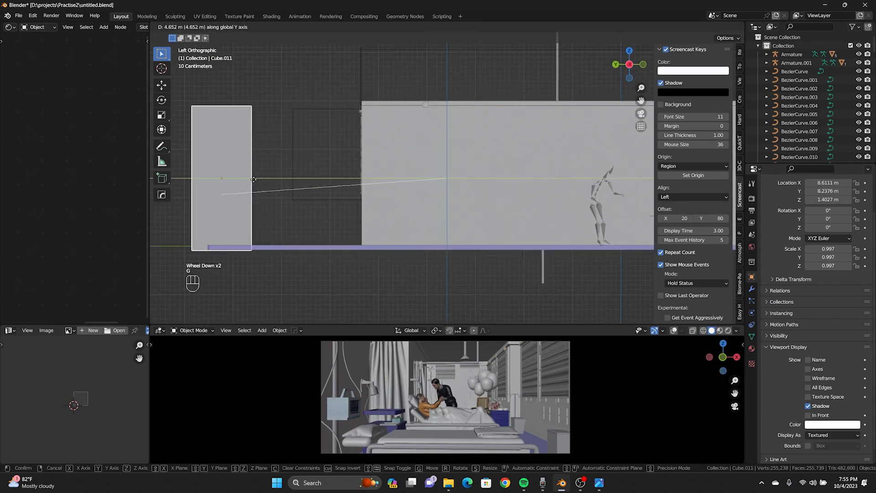
left_click(347, 169)
middle_click_drag(347, 168, 505, 175, "shift")
key("g")
left_click(401, 190)
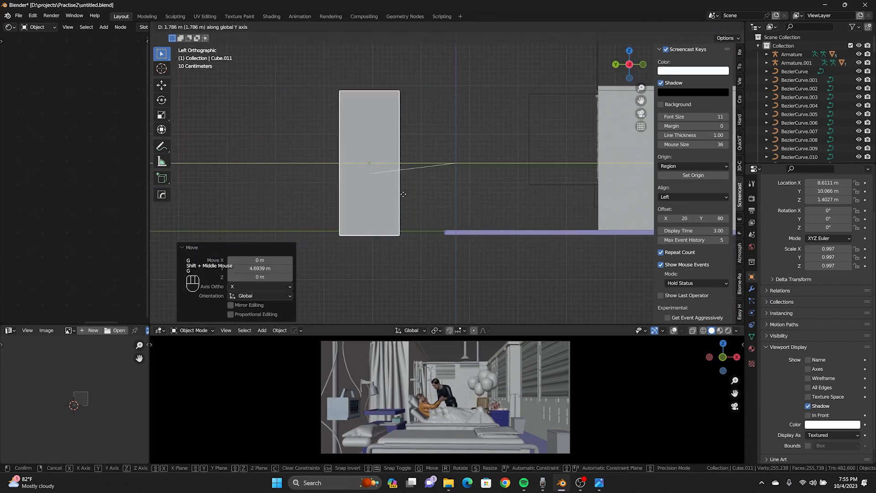
Step: Enter mesh editing on the detached window panel and select the four small pane faces in its upper part
middle_click_drag(401, 190, 516, 146, "shift")
key("Tab")
scroll(434, 187, "up", 1)
scroll(479, 205, "down", 2)
scroll(402, 181, "up", 1)
scroll(518, 143, "up", 1)
left_click(523, 110)
key("3")
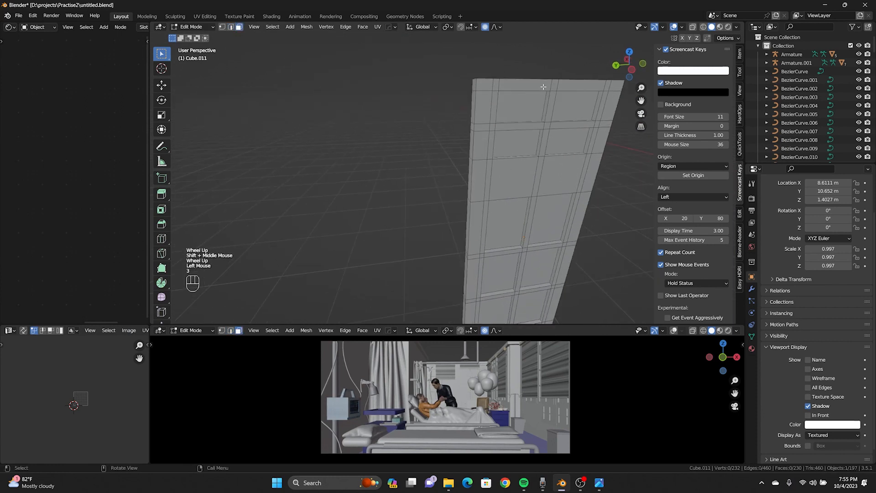
left_click(519, 103)
left_click(573, 109, "shift")
left_click(565, 137, "shift")
left_click(517, 142, "shift")
Step: Add the six larger lower pane faces to the window panel's selection and return to object mode
middle_click_drag(517, 142, 550, 205)
left_click(551, 214, "shift")
left_click(493, 215, "shift")
left_click(545, 274, "shift")
middle_click_drag(545, 275, 544, 187, "shift")
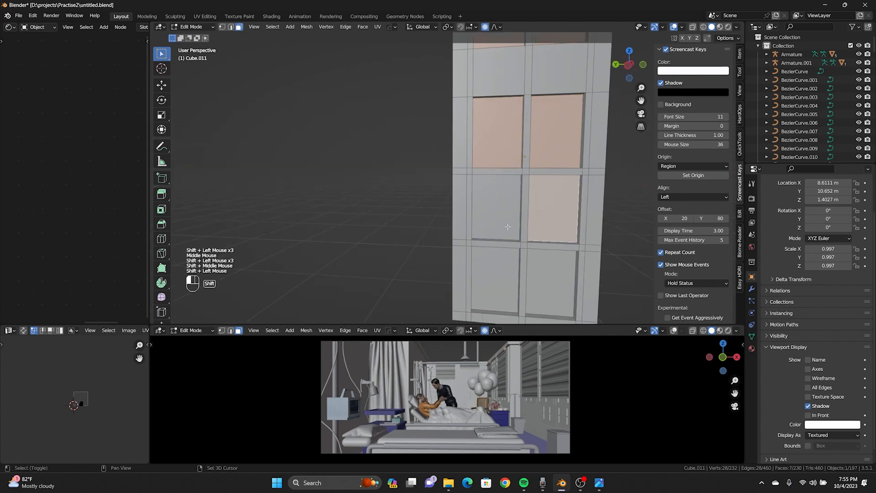
left_click(497, 208, "shift")
left_click(540, 274, "shift")
left_click(496, 279, "shift")
scroll(516, 280, "down", 2)
mouse_move(516, 280)
middle_mouse_down()
mouse_move(538, 283)
mouse_move(528, 280)
middle_mouse_up()
middle_click_drag(518, 217, 459, 200)
key("Tab")
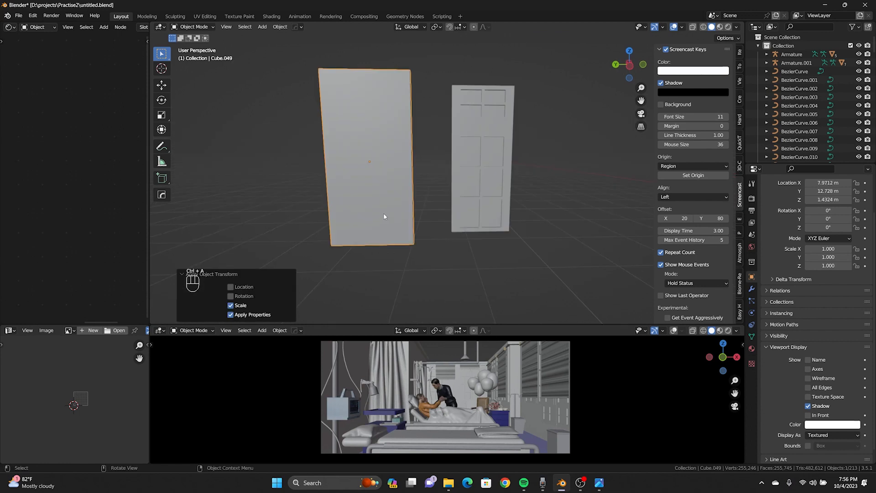
Step: Edit the blank slab's mesh and add a horizontal loop cut above its middle, with a slide factor of about -0.335
key("Tab")
middle_click_drag(383, 216, 447, 203)
scroll(411, 206, "down", 1)
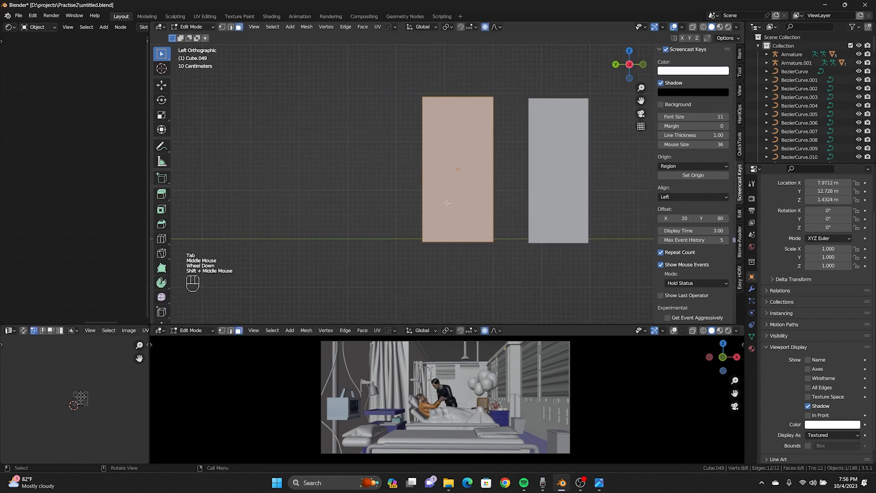
key("2")
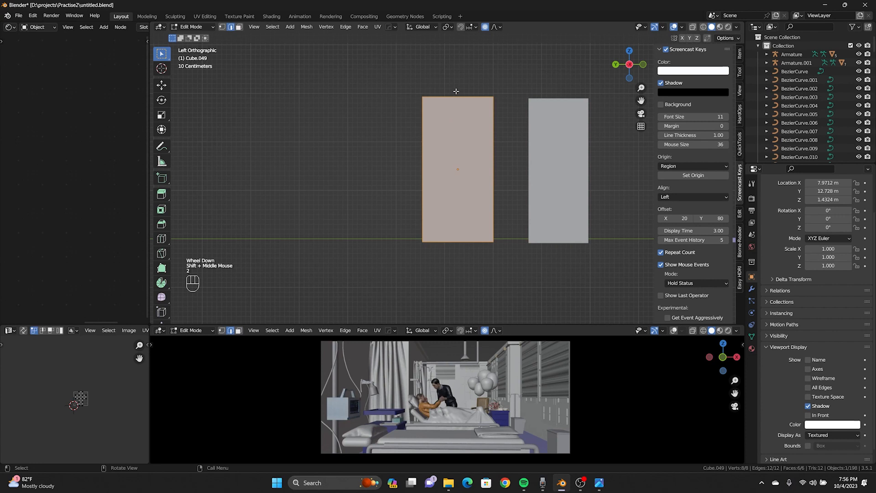
left_click(454, 95)
middle_click_drag(455, 95, 376, 77)
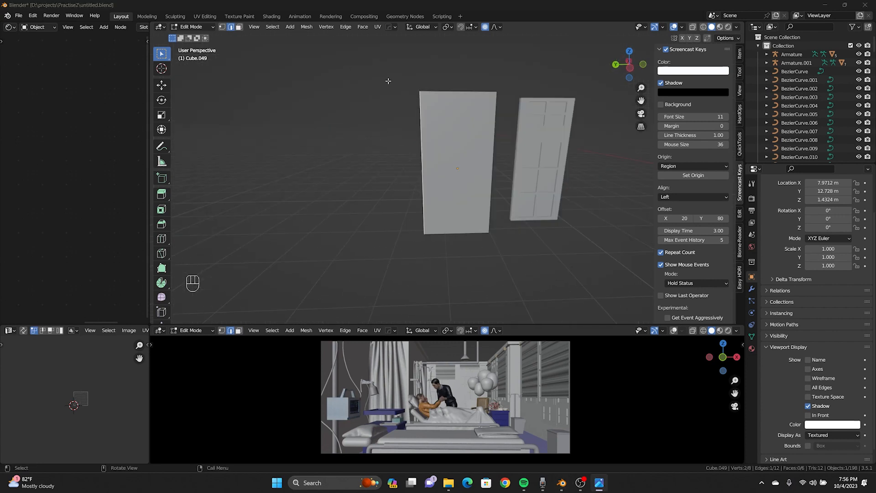
left_click(439, 126)
middle_click_drag(454, 91, 448, 124)
key("ctrl+r")
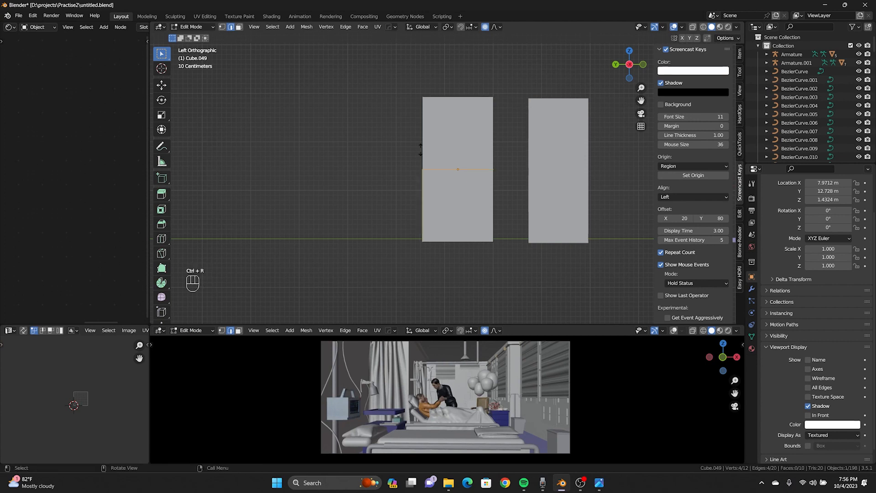
left_click(419, 146)
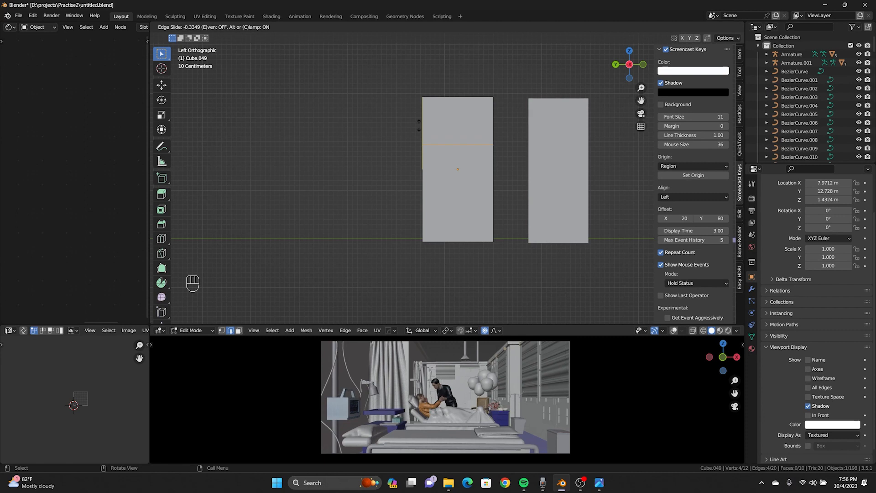
left_click(419, 126)
scroll(419, 126, "up", 3)
Step: Add a vertical loop cut close to each side edge of the slab
middle_click_drag(419, 126, 372, 186, "shift")
key("ctrl+r")
left_click(370, 186)
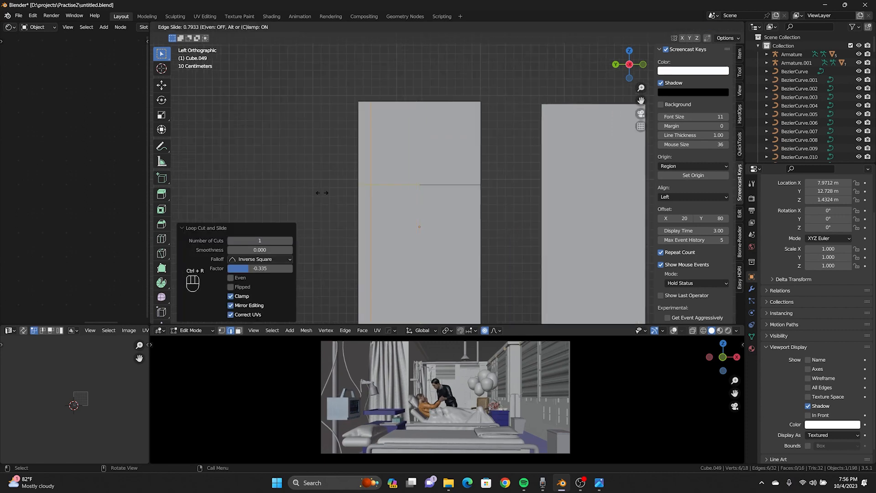
key("ctrl+r")
left_click(463, 191)
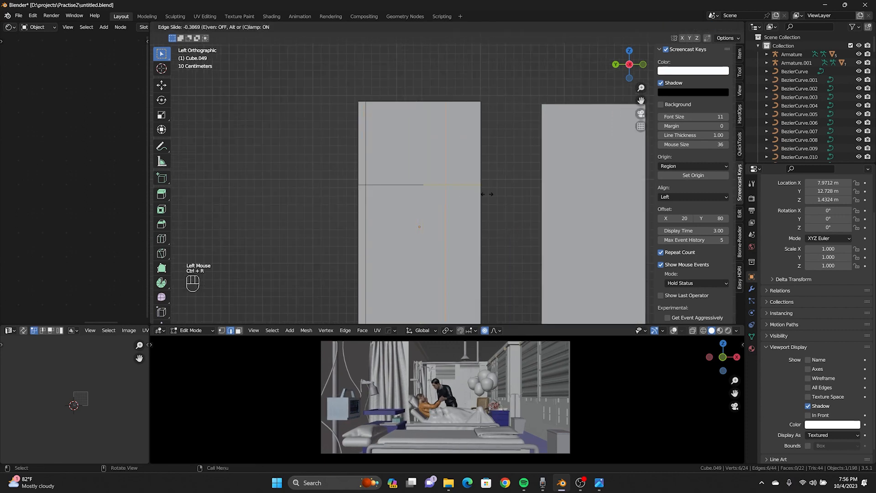
left_click(506, 193)
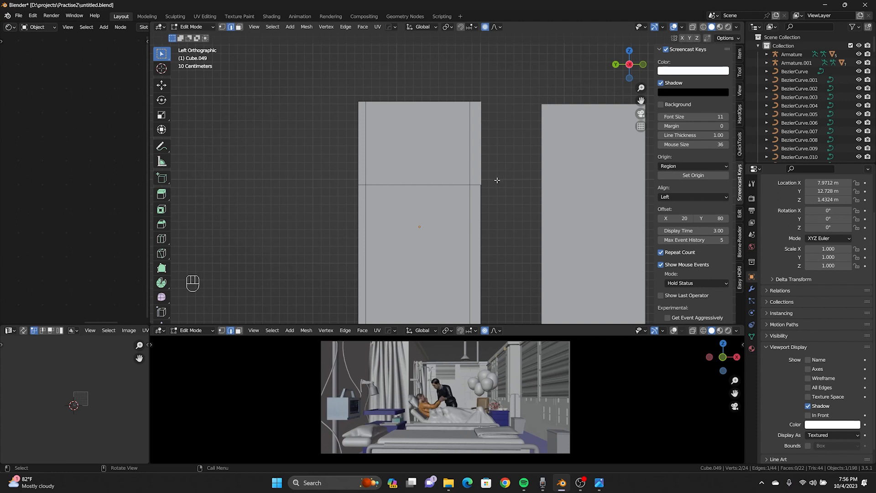
Step: Add horizontal loop cuts near the slab's upper and lower edges, with slide factors of about -0.774 and 0.882
scroll(497, 181, "down", 2)
mouse_move(475, 186)
middle_mouse_down()
mouse_move(514, 196)
mouse_move(474, 190)
middle_mouse_up()
mouse_move(418, 149)
middle_mouse_down()
mouse_move(413, 142)
mouse_move(436, 145)
mouse_move(413, 147)
middle_mouse_up()
key("super")
key("super")
key("ctrl+r")
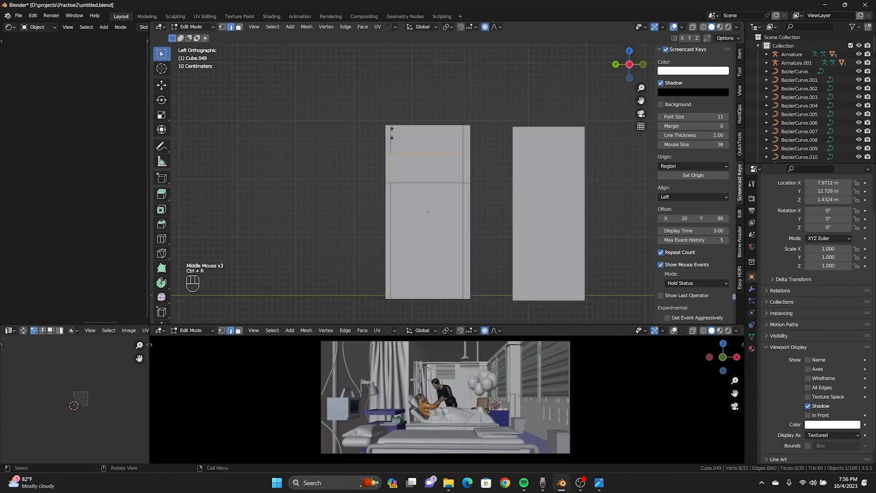
left_click(392, 132)
left_click(392, 112)
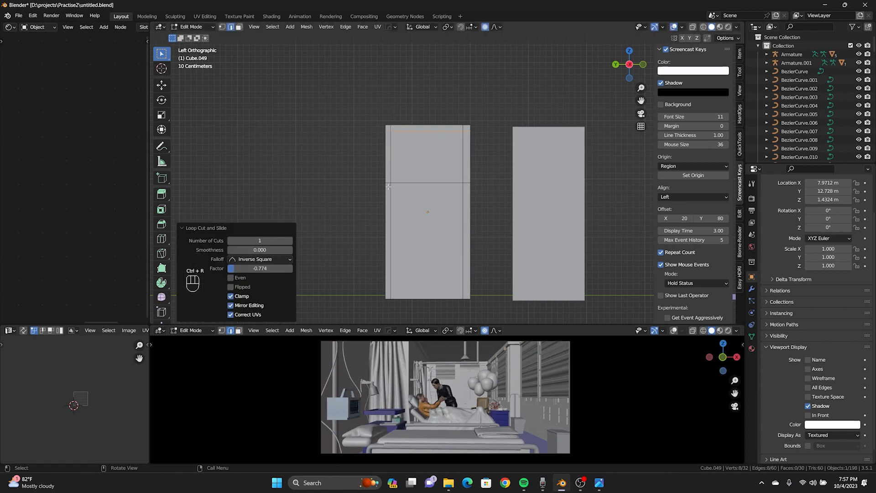
key("ctrl+r")
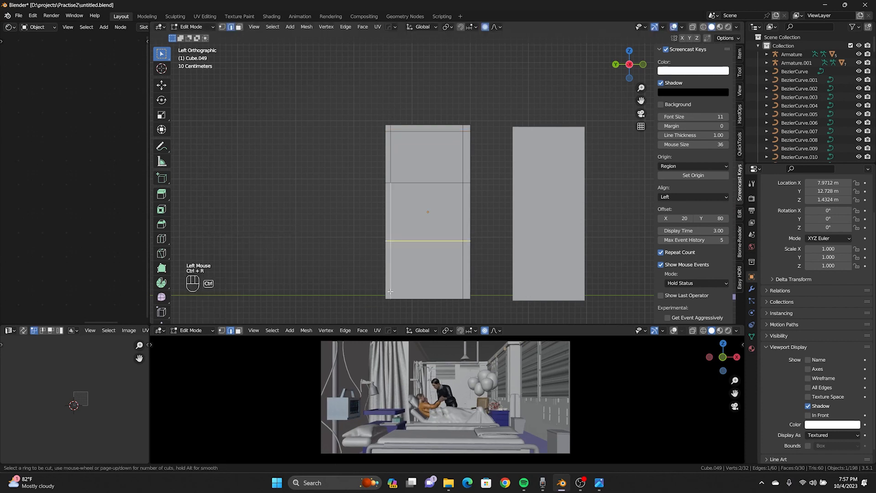
left_click(391, 291)
left_click(385, 52)
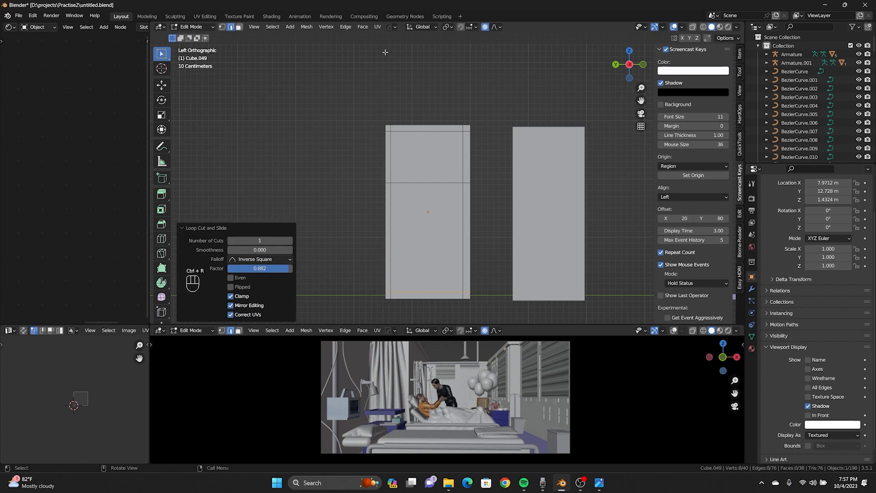
Step: Select the slab's six large pane faces between the frame strips
middle_click_drag(428, 170, 442, 169)
scroll(443, 169, "up", 1)
key("3")
left_click(402, 117)
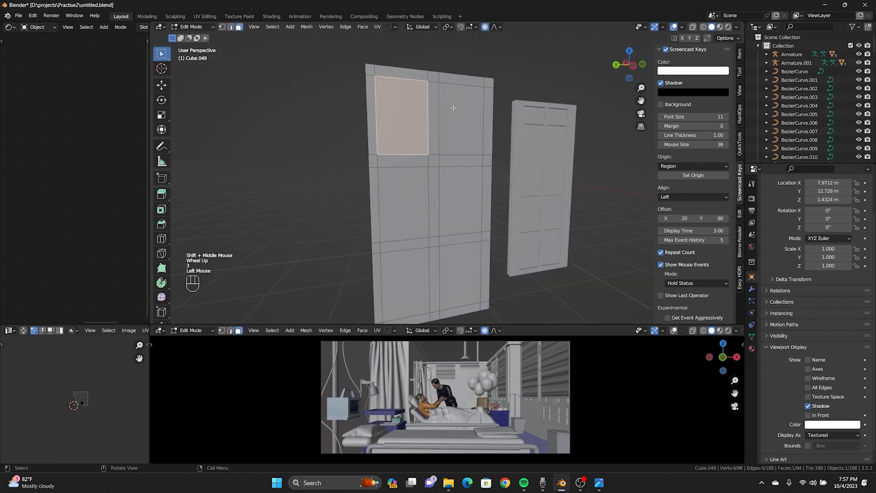
left_click(459, 137, "shift")
left_click(454, 196, "shift")
left_click(411, 203, "shift")
left_click(406, 279, "shift")
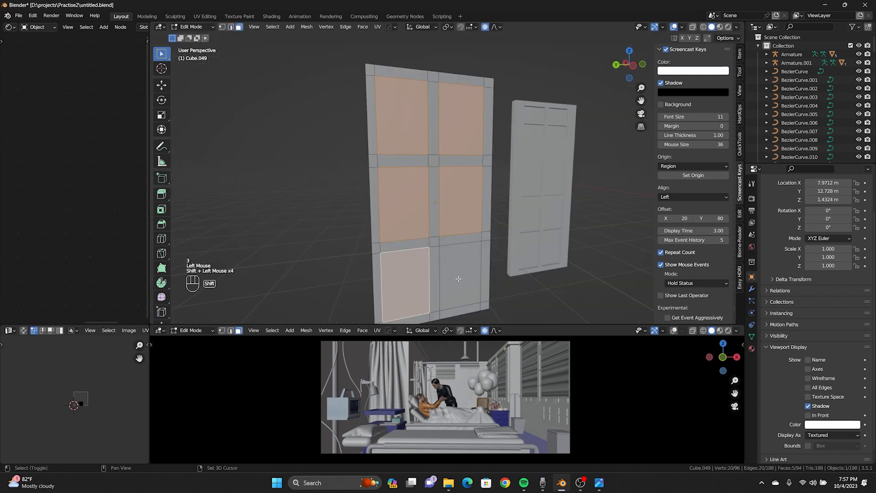
left_click(459, 274, "shift")
Step: Extrude the six pane faces slightly inward to recess them, then leave mesh editing and deselect the panel
scroll(455, 227, "down", 1)
middle_click_drag(455, 227, 450, 165)
middle_click_drag(450, 164, 488, 226, "shift")
scroll(492, 232, "up", 1)
key("e")
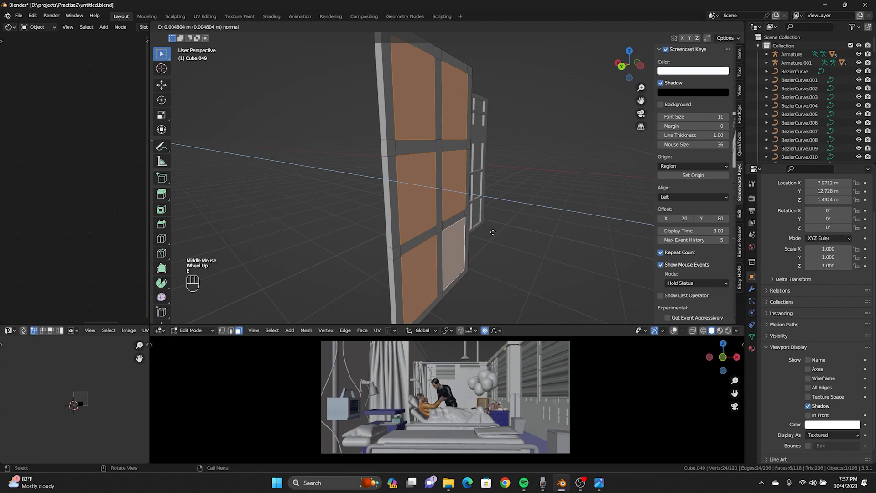
left_click(487, 231)
left_click(488, 231)
middle_click_drag(488, 231, 368, 221)
key("Tab")
left_click(351, 215)
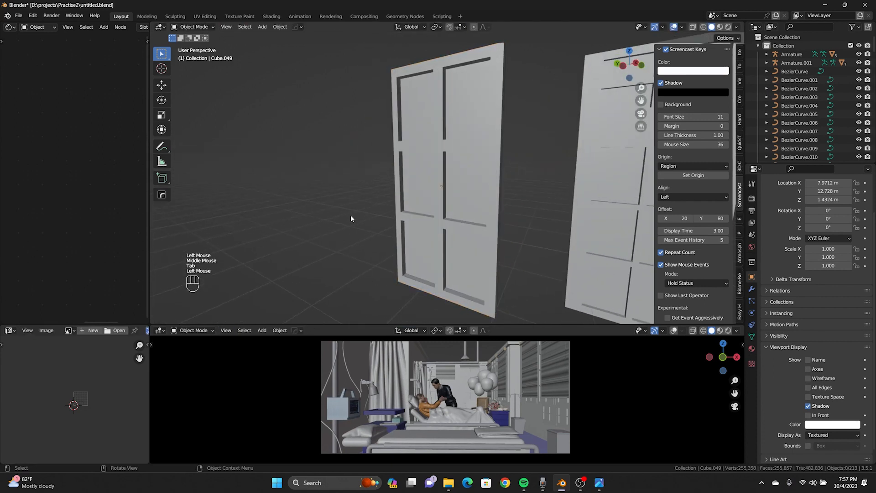
Step: Examine the original window panel's pane layout in mesh editing against the new six-pane panel
scroll(443, 208, "down", 2)
middle_click_drag(445, 208, 409, 195)
scroll(427, 200, "up", 2)
left_click(421, 177)
scroll(401, 186, "down", 2)
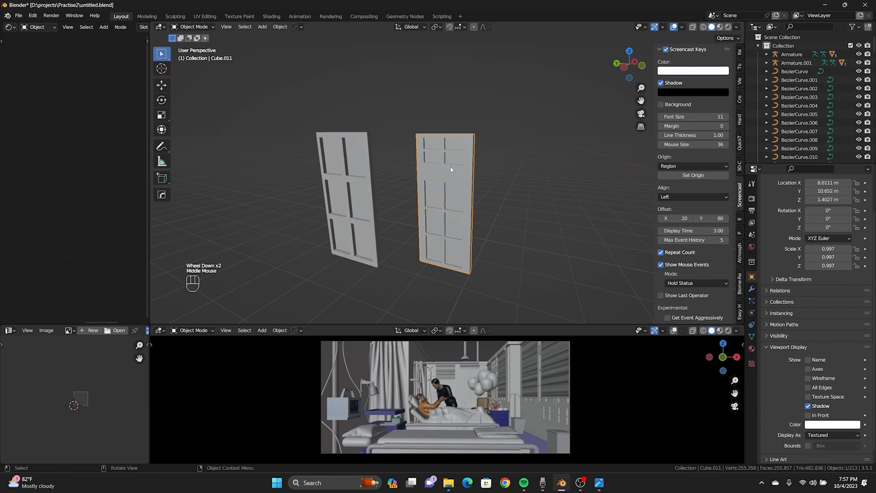
key("Tab")
middle_click_drag(448, 184, 437, 166)
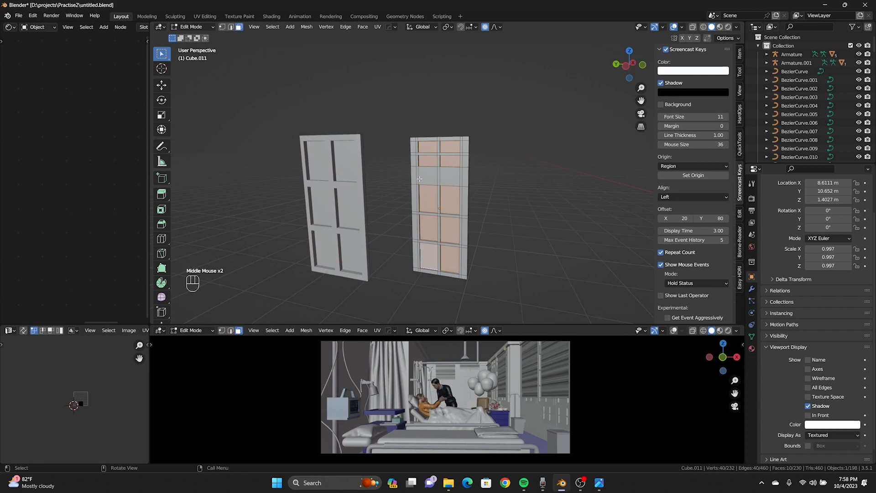
key("Tab")
scroll(476, 174, "down", 3)
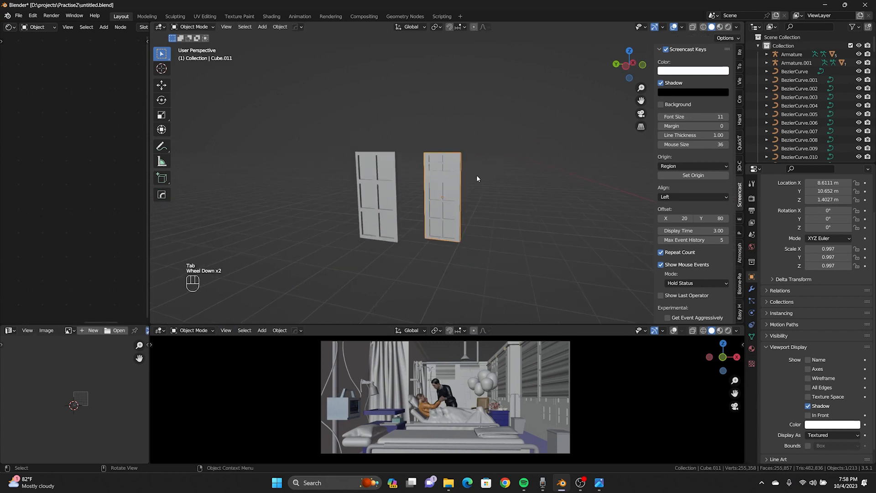
Step: Move the new six-pane panel about 4.48 m along Y, away from the original panel
middle_click_drag(478, 175, 492, 188, "shift")
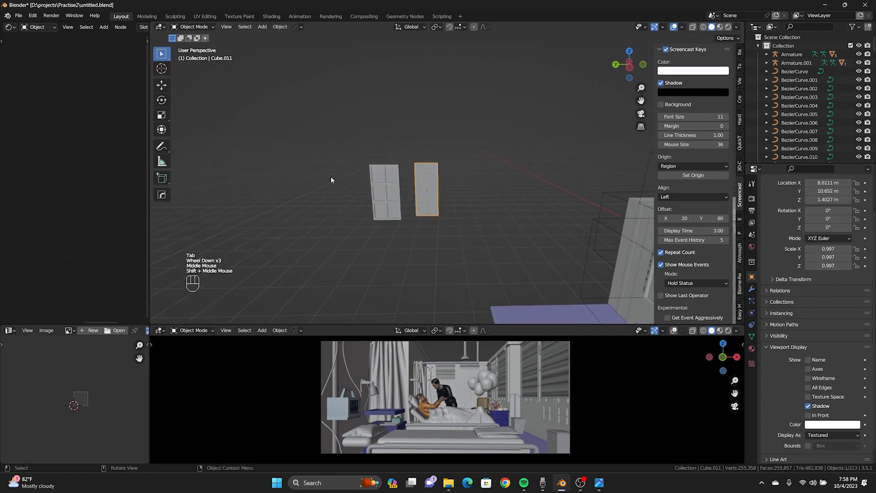
left_click(392, 199)
middle_click_drag(391, 199, 389, 192, "alt")
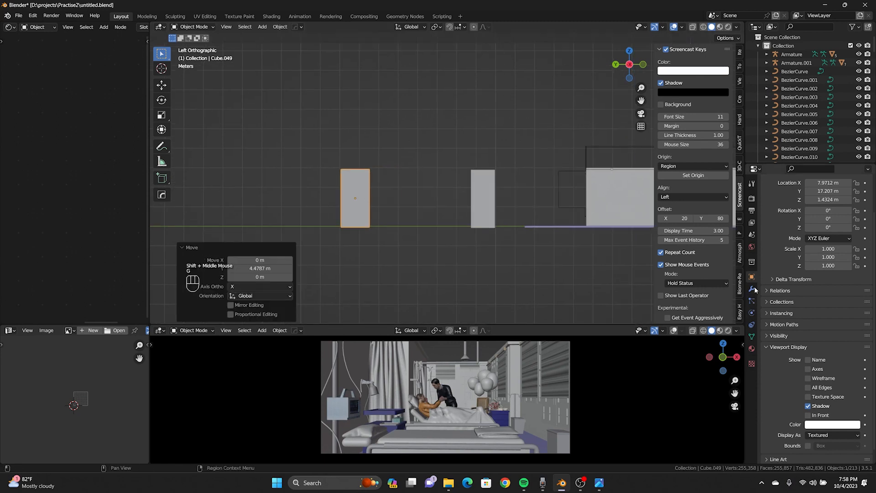
Step: Add an Array modifier to the six-pane panel
left_click(753, 289)
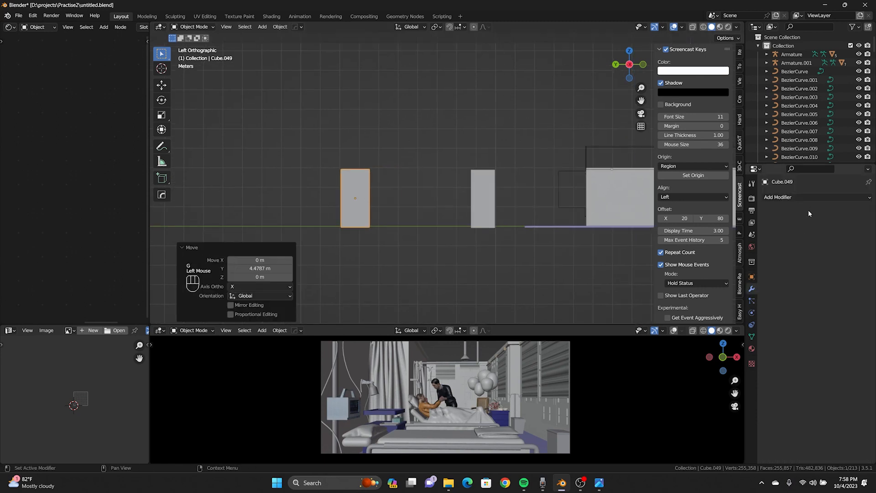
left_click(798, 197)
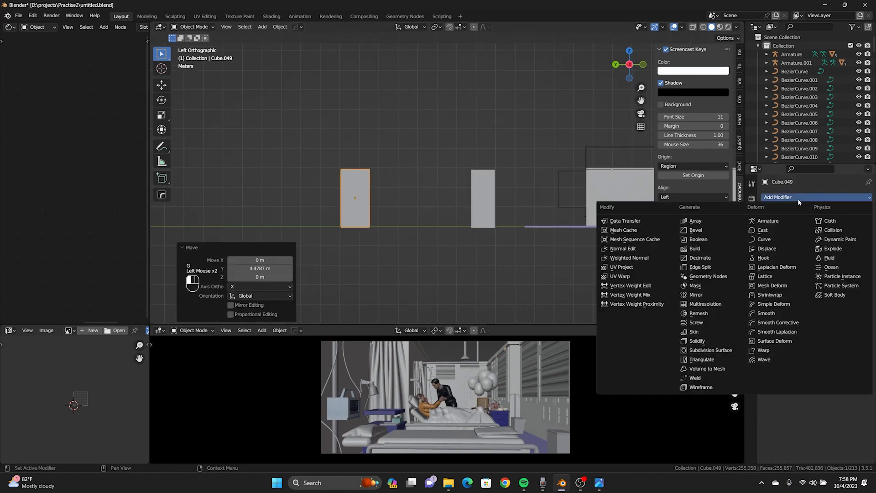
left_click(733, 221)
scroll(369, 189, "down", 3)
scroll(404, 196, "up", 4)
middle_click_drag(374, 198, 542, 166, "shift")
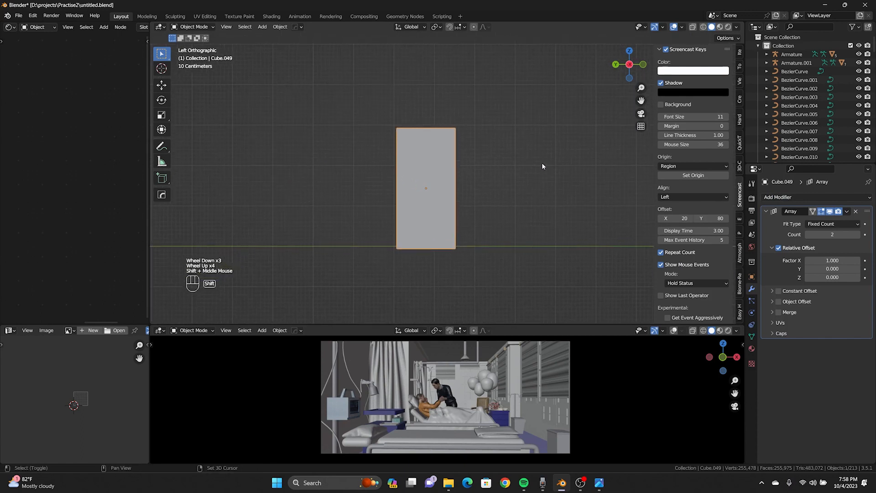
Step: Set the array's relative offset to X 0 and Y 1, and its count to 4
left_click(852, 265)
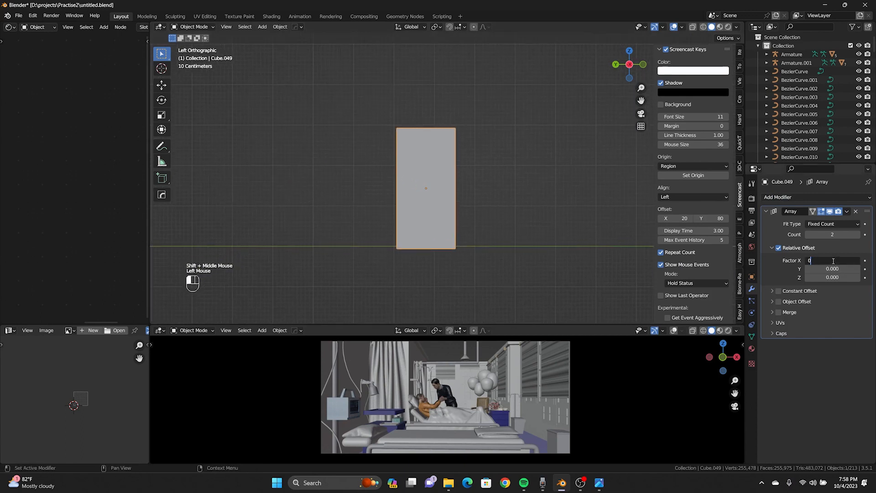
left_click_drag(831, 269, 849, 269)
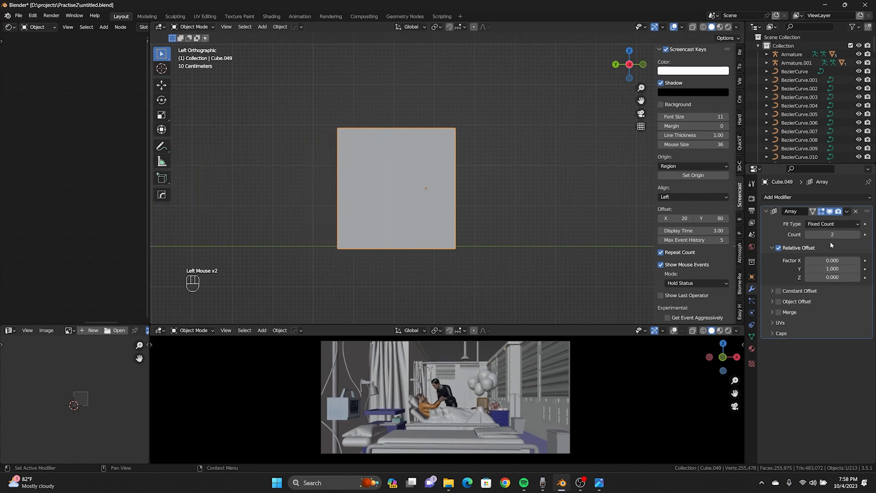
left_click_drag(833, 234, 849, 234)
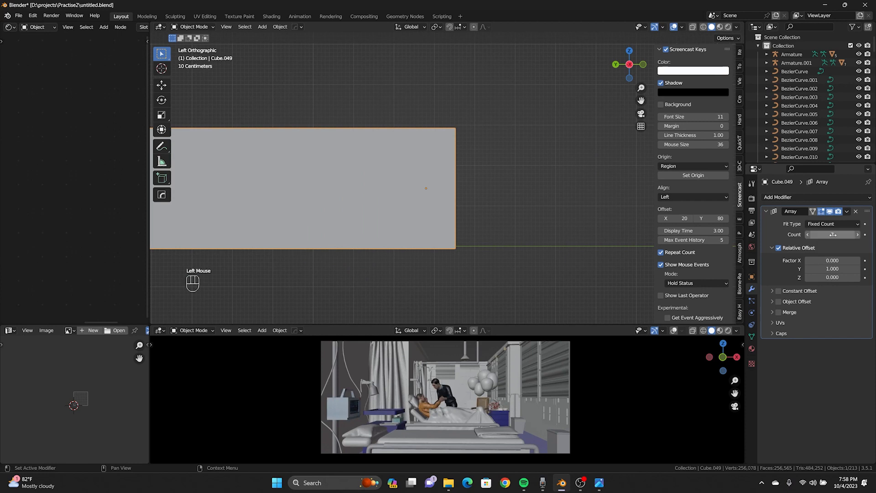
left_click(771, 250)
Step: From the top view, move the arrayed panels beside the room's floor, by about -10.2 m in X and -7.83 m in Y
middle_click_drag(490, 191, 505, 266)
scroll(491, 209, "down", 2)
scroll(504, 208, "up", 2)
scroll(449, 181, "down", 2)
scroll(481, 184, "down", 3)
scroll(506, 266, "up", 1)
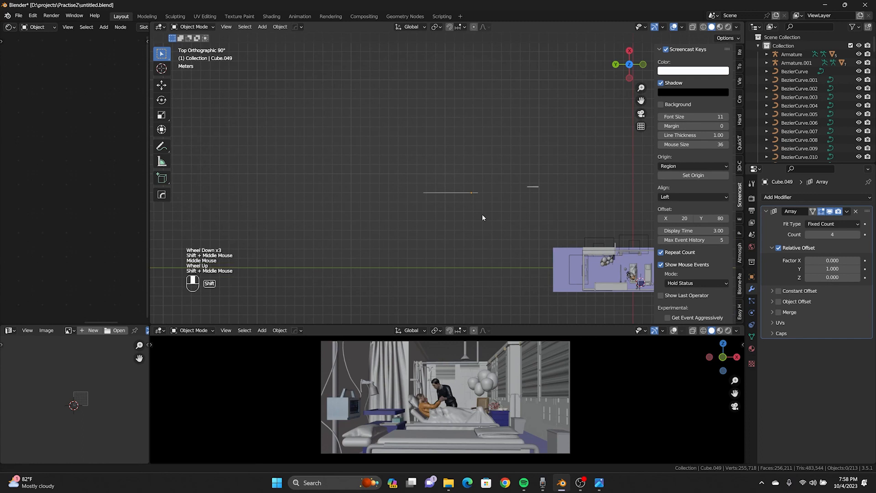
middle_click_drag(482, 214, 423, 103, "shift")
left_click(424, 102)
key("g")
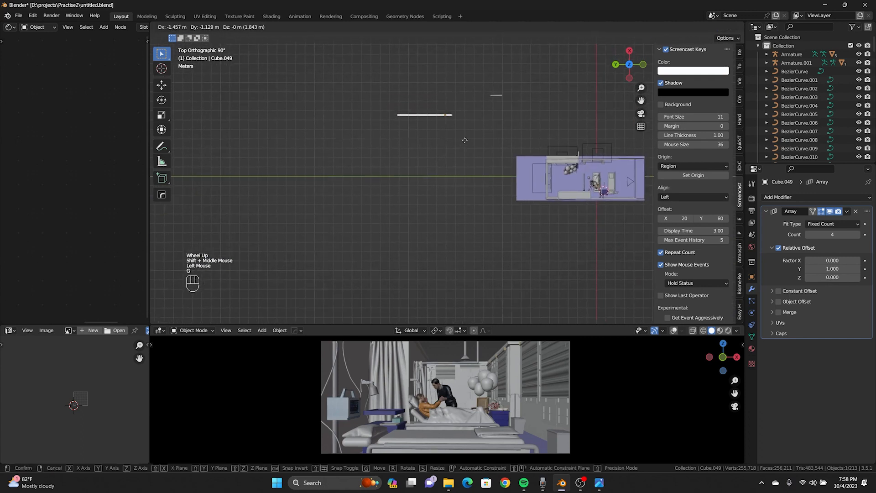
left_click(520, 201)
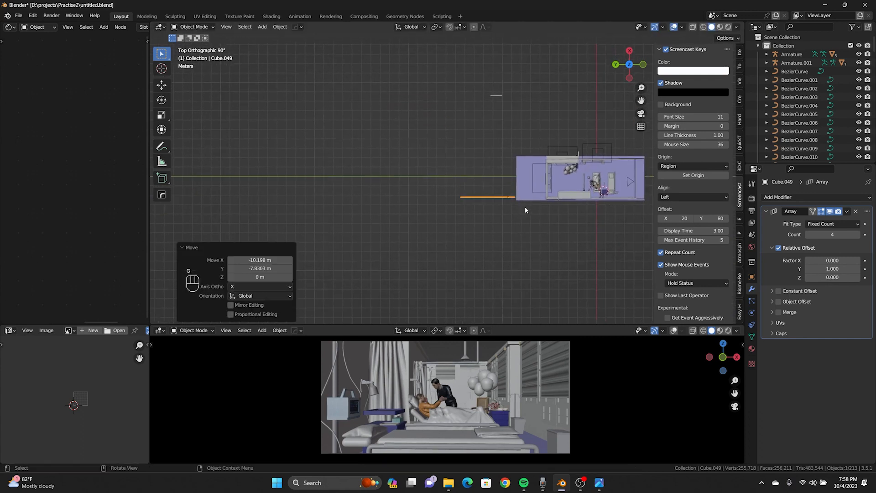
Step: Examine the row of arrayed window panels next to the room's floor and walls
scroll(525, 206, "up", 2)
middle_click_drag(490, 175, 527, 79, "shift")
scroll(483, 172, "up", 1)
scroll(533, 151, "down", 1)
scroll(531, 199, "down", 1)
middle_click_drag(531, 198, 447, 135)
scroll(528, 213, "up", 4)
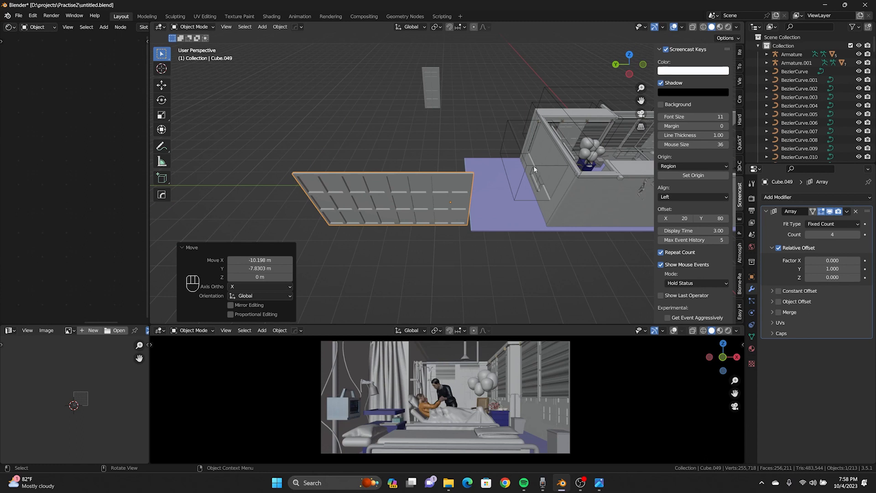
scroll(540, 161, "down", 2)
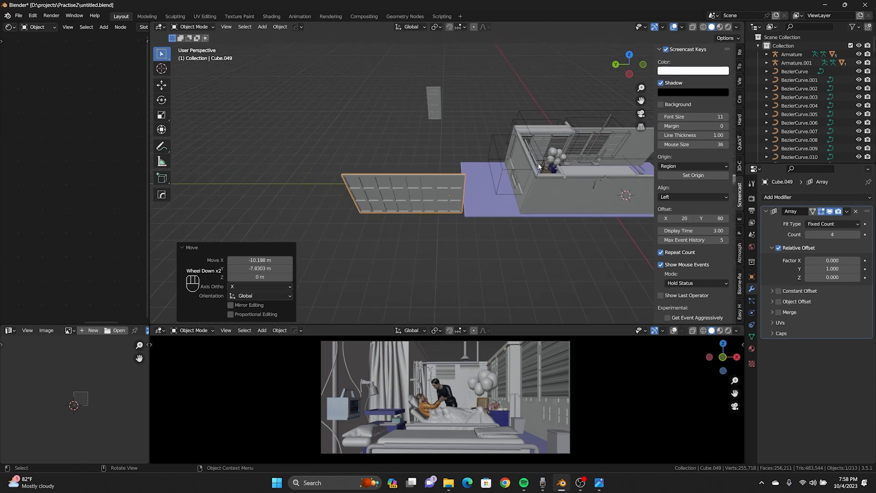
Step: In the top view, add a cube beside the arrayed window panels and stretch it about 3.5 times along Y
scroll(536, 167, "up", 4)
scroll(423, 236, "down", 3)
left_click(423, 237)
scroll(418, 237, "down", 2)
middle_click_drag(418, 237, 449, 221)
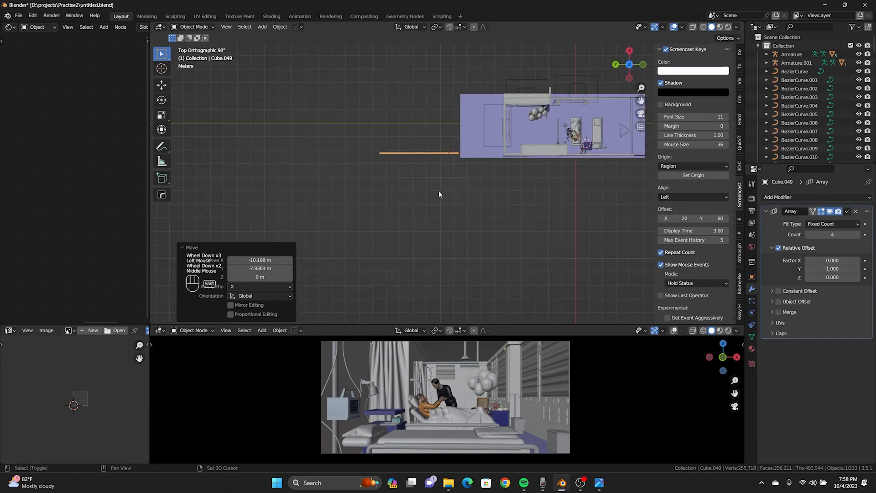
key("shift+a")
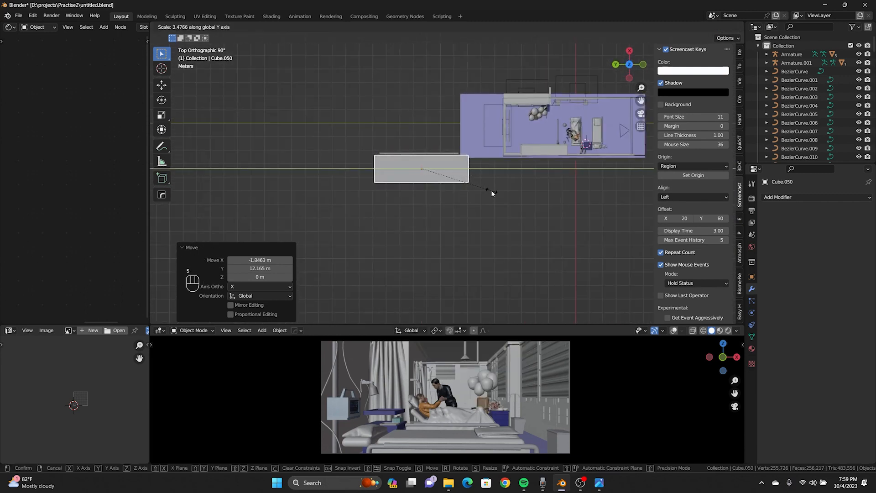
left_click(492, 193)
Step: Scale the new block to 0.394 in X and move it against the row of window panels as a wall
key("g")
left_click(484, 189)
key("s")
key("x")
left_click(440, 185)
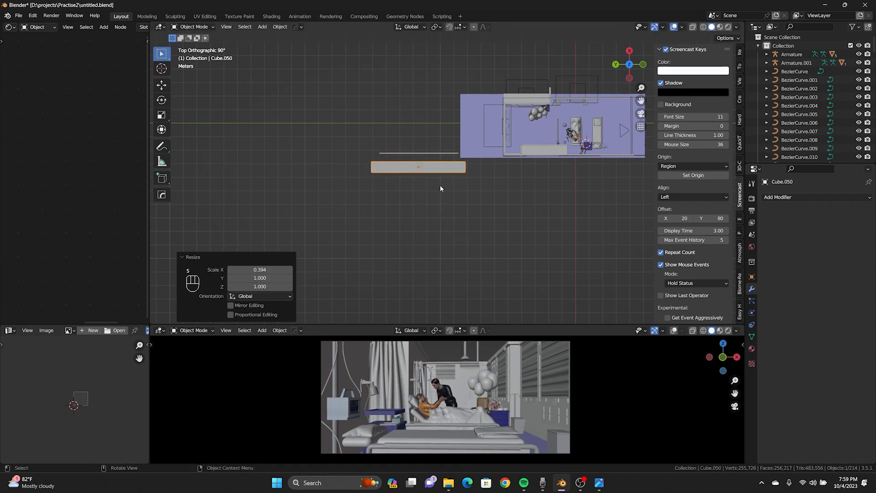
key("g")
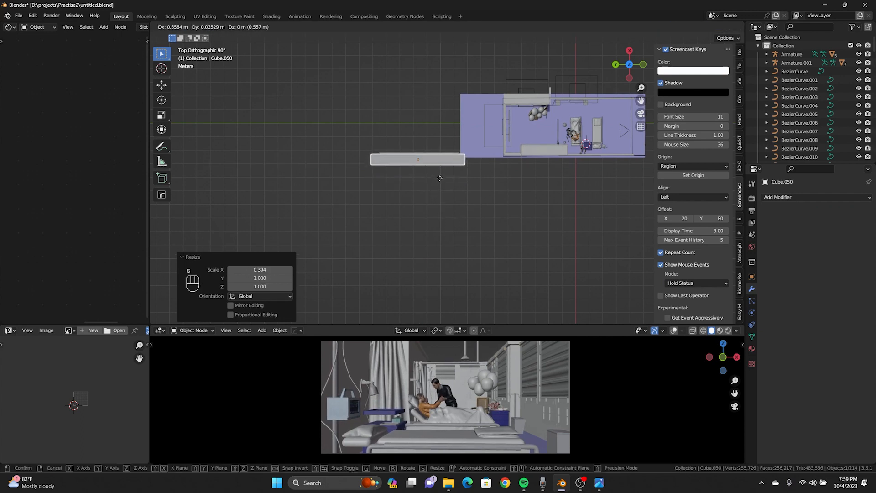
left_click(440, 178)
Step: From the back view, scale the wall block by 1.790 in Z and move it up to stand level with the room
middle_click_drag(443, 183, 447, 140)
scroll(425, 190, "up", 2)
middle_click_drag(426, 190, 463, 198, "shift")
left_click(447, 189)
key("s")
key("z")
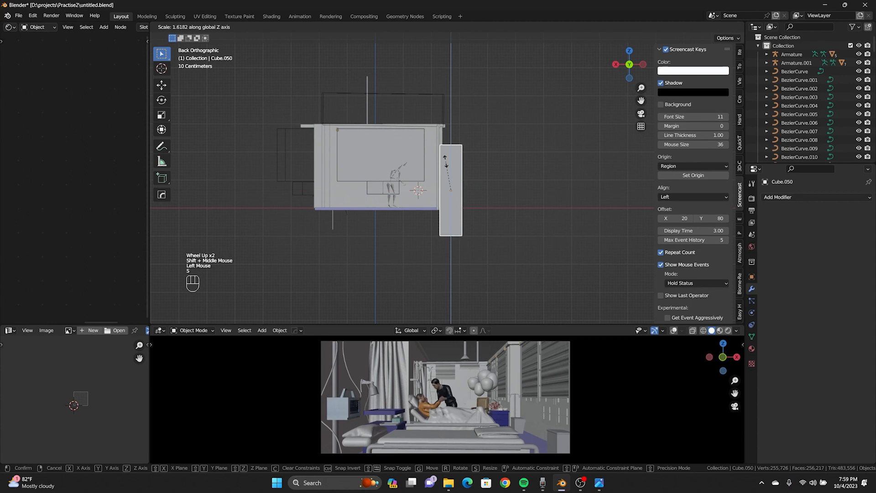
left_click(448, 157)
key("g")
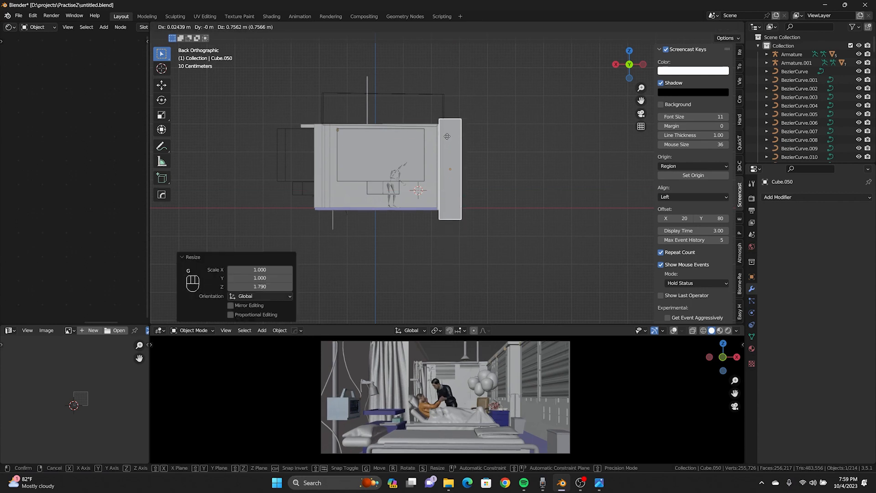
left_click(458, 143)
Step: Duplicate the wall block and place the copy on its room-facing side in the back view
middle_click_drag(458, 143, 505, 168)
scroll(512, 166, "down", 2)
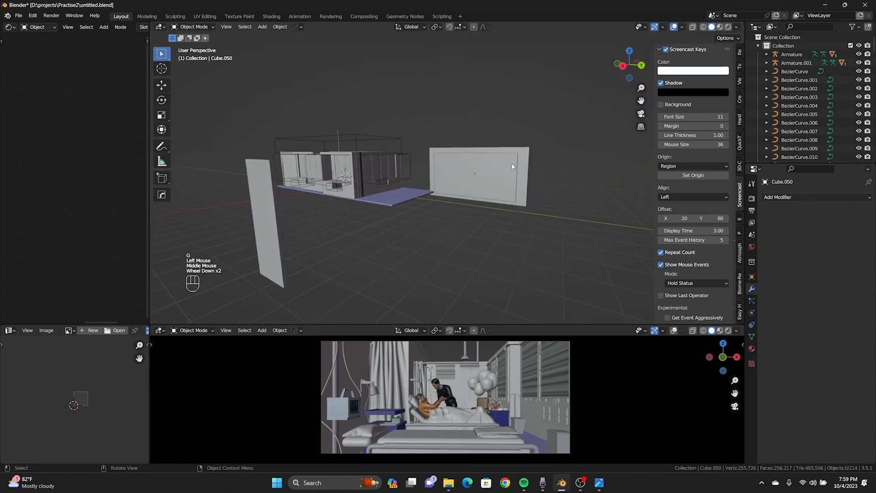
left_click(484, 180)
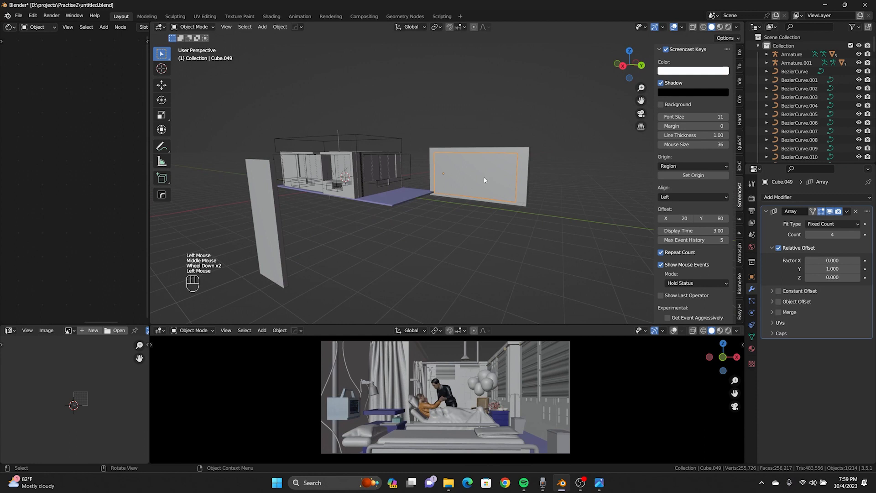
left_click(526, 182)
middle_click_drag(480, 191, 446, 177, "alt")
scroll(487, 188, "up", 2)
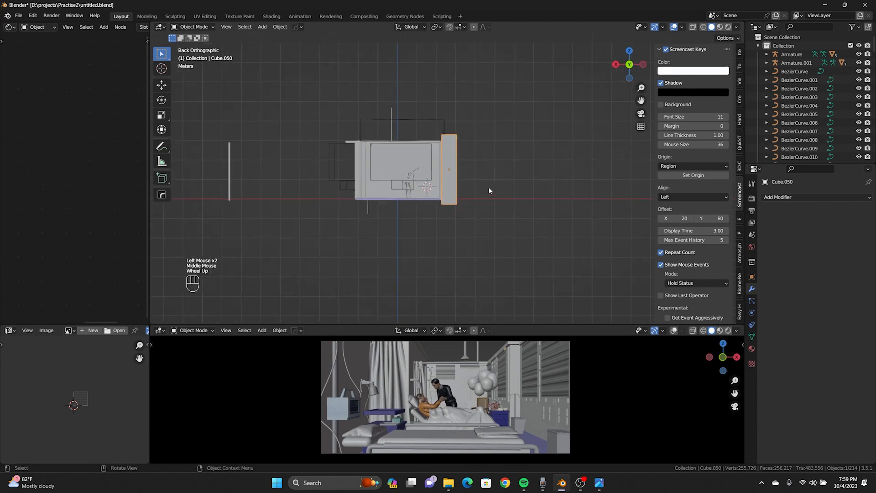
key("shift+d")
left_click(473, 197)
Step: Scale the duplicated block by 2.114 in X and 0.877 in Z to form a cutter
key("s")
key("x")
left_click(509, 254)
key("s")
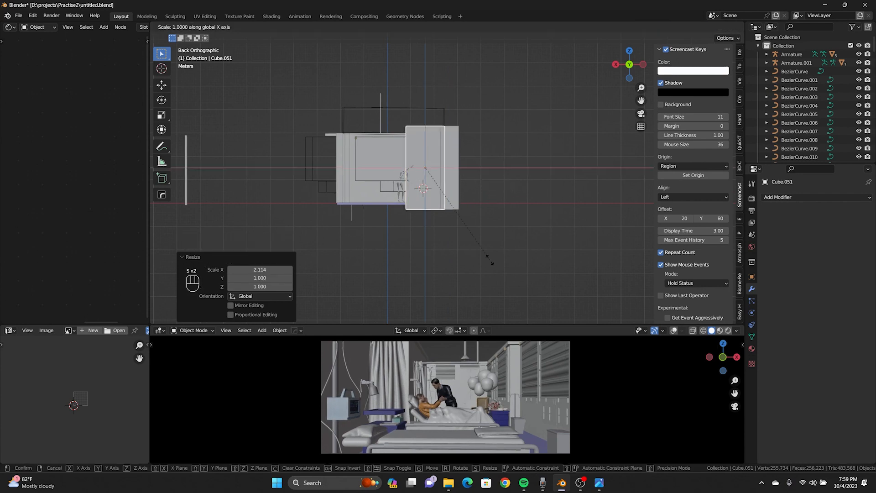
key("z")
left_click(496, 242)
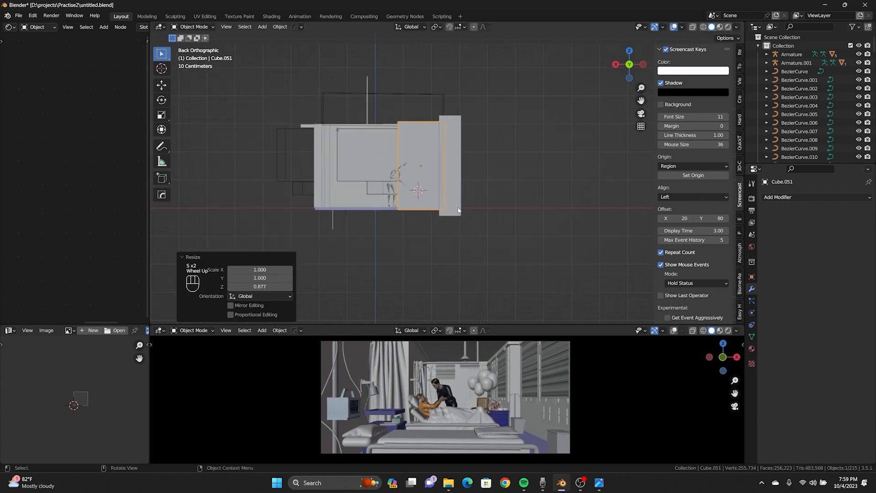
Step: Subtract the duplicated block from the wall block with a Boolean Difference
scroll(495, 239, "up", 2)
middle_click_drag(484, 246, 495, 237)
scroll(484, 233, "down", 2)
middle_click_drag(485, 194, 472, 199)
left_click(500, 179, "shift")
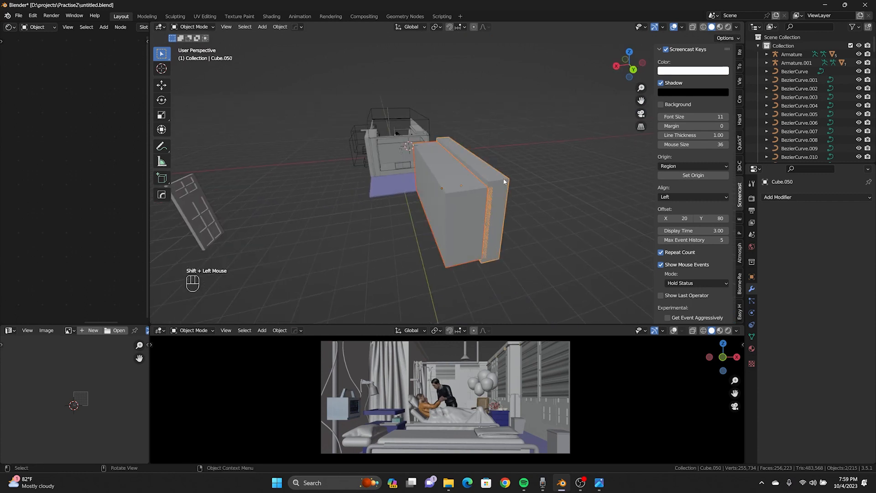
key("ctrl+KP_Subtract")
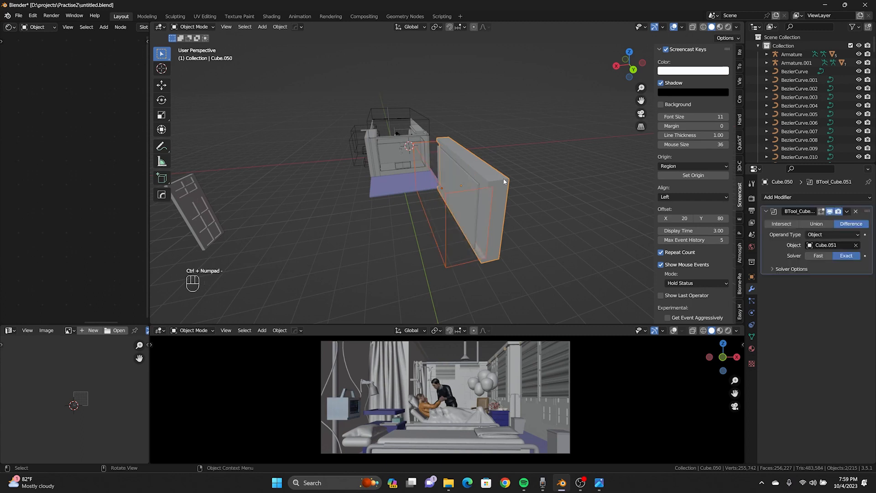
Step: From the top view, scale the cutting block by 0.895 along Y so it is shorter than the wall
scroll(466, 200, "up", 2)
middle_click_drag(466, 199, 434, 131, "shift")
left_click(371, 90)
scroll(379, 109, "down", 2)
middle_click_drag(384, 121, 346, 230)
scroll(491, 174, "up", 2)
scroll(492, 174, "up", 1)
scroll(358, 177, "down", 4)
middle_click_drag(359, 177, 367, 218)
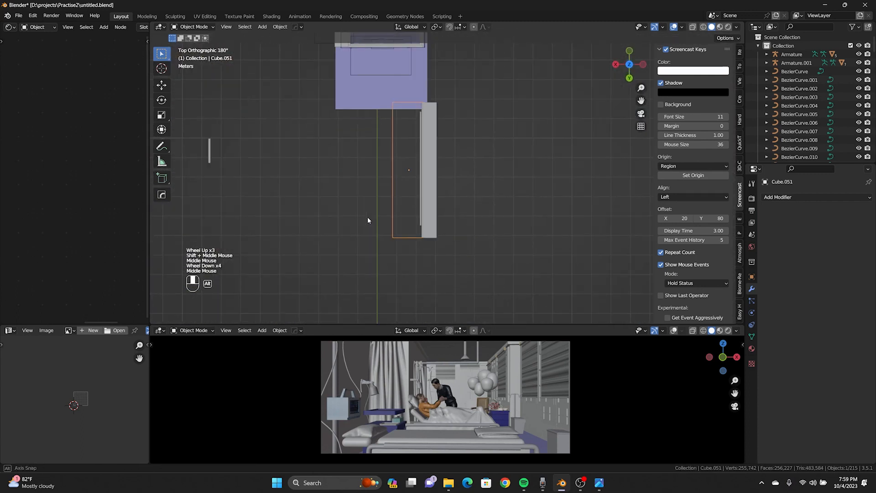
key("s")
key("y")
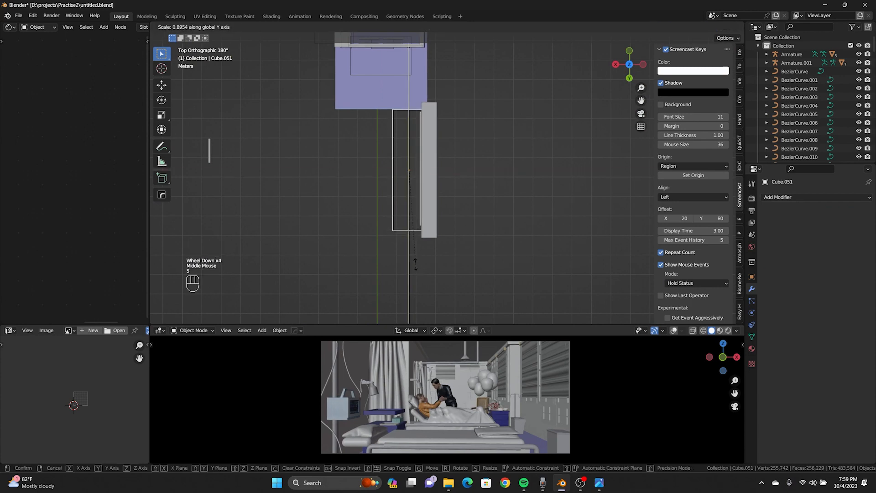
left_click(415, 264)
Step: Move the cutting block about -0.84 m along X so it passes through the wall's full thickness
key("g")
key("x")
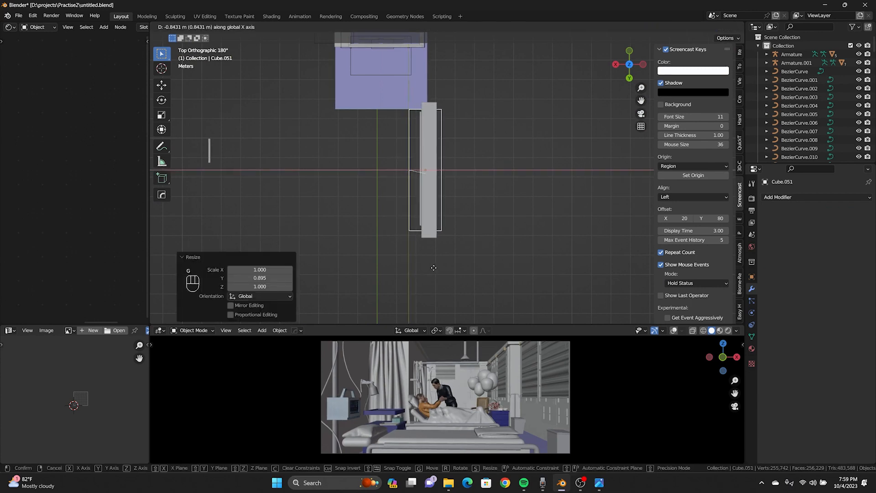
left_click(434, 268)
middle_click_drag(440, 264, 399, 189)
scroll(399, 189, "up", 3)
middle_click_drag(448, 211, 359, 246)
Step: Move the arrayed window panels into the wall opening
left_click(327, 146)
key("g")
left_click(473, 187)
left_click(342, 165)
left_click(409, 265)
Step: From the side view, scale the cutting block down slightly to fit the wall opening to the window panels
key("s")
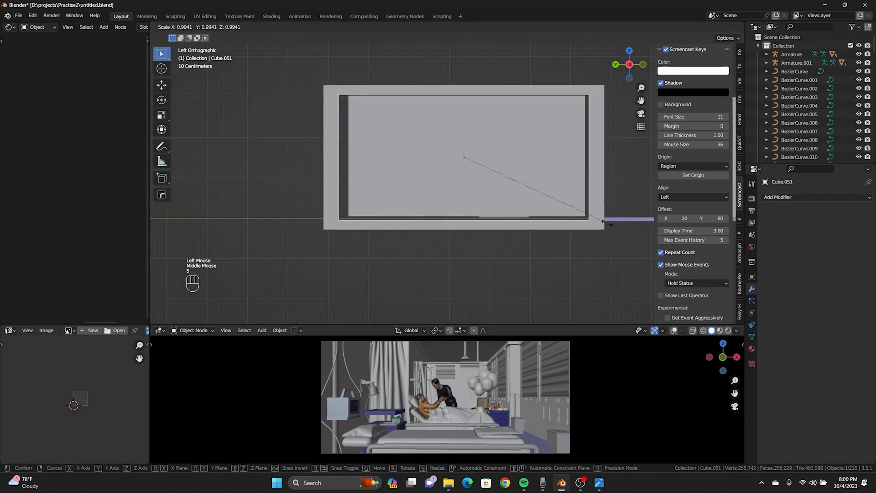
left_click(596, 221)
left_click(498, 257)
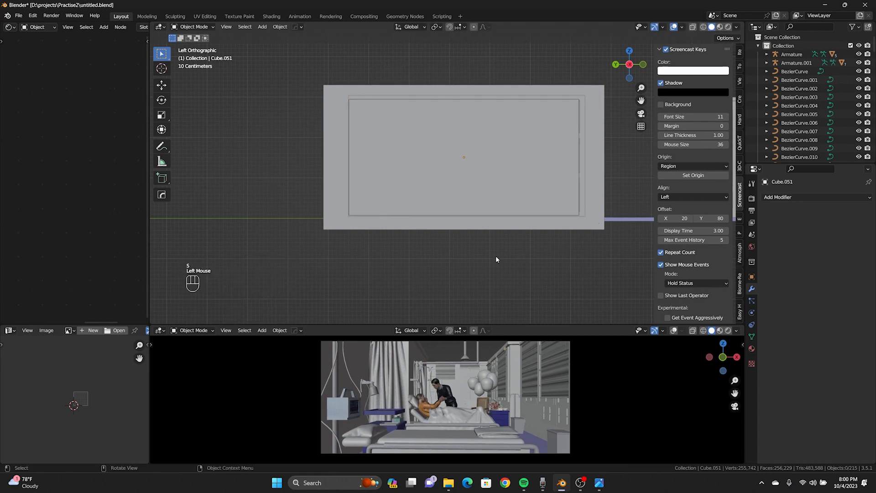
middle_click_drag(550, 215, 548, 258)
left_click(459, 225)
middle_click_drag(532, 209, 461, 189)
middle_click_drag(417, 118, 437, 117)
middle_click_drag(548, 150, 516, 127)
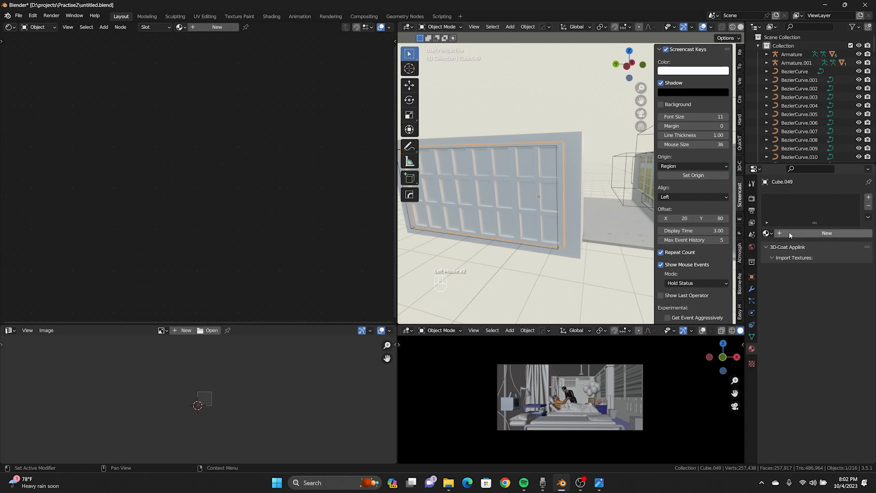
Step: Add a new material to the window panels and set its base color to light green
left_click(789, 235)
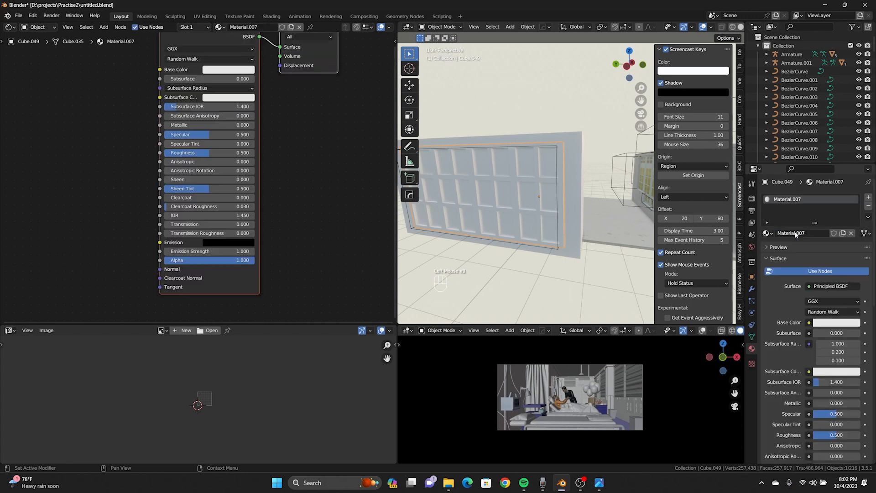
middle_click_drag(238, 74, 242, 95)
left_click(242, 92)
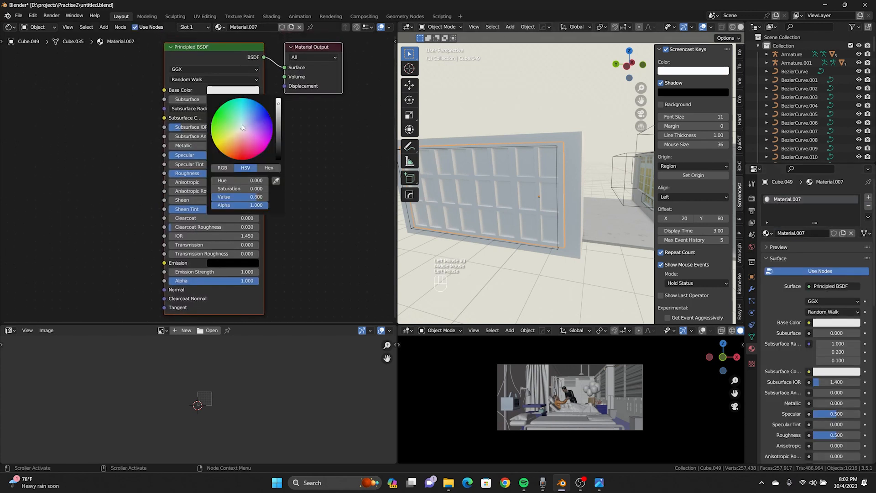
left_click_drag(242, 128, 233, 124)
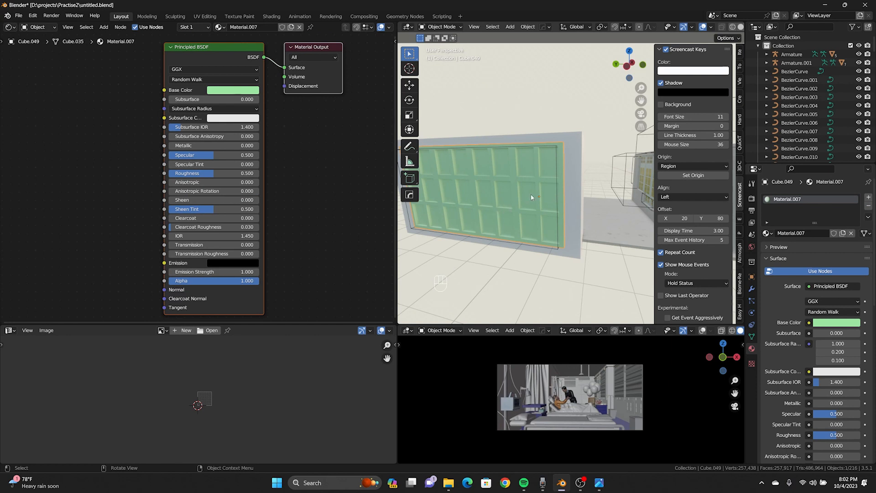
Step: Select the six pane faces of the window panel and assign them to a new second material slot
key("Tab")
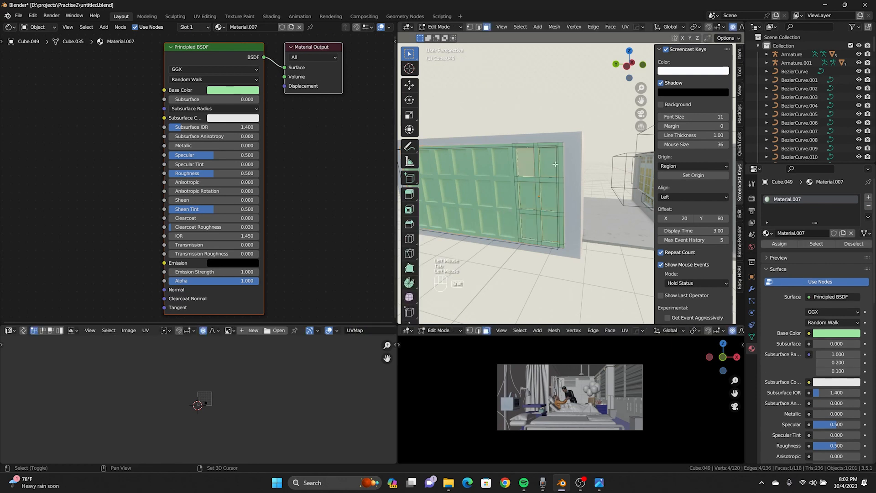
left_click(549, 162, "shift")
left_click(550, 197, "shift")
left_click(528, 195, "shift")
left_click(539, 226, "shift")
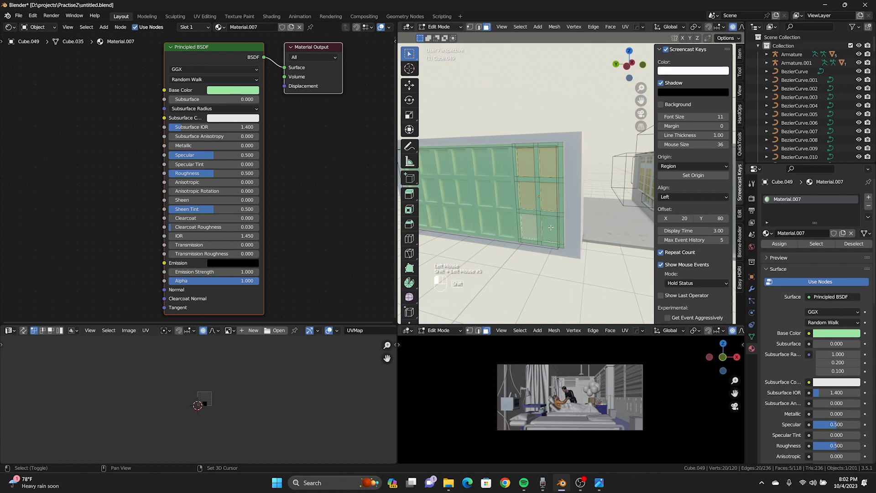
left_click(551, 227, "shift")
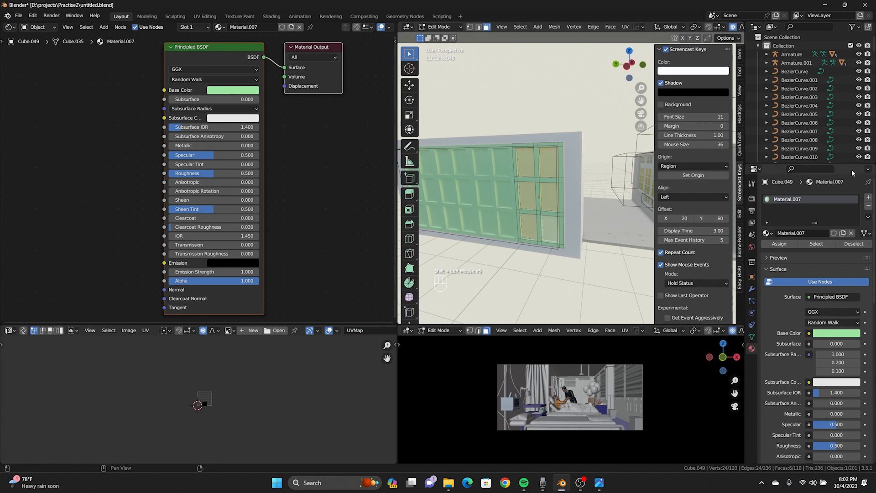
left_click(870, 199)
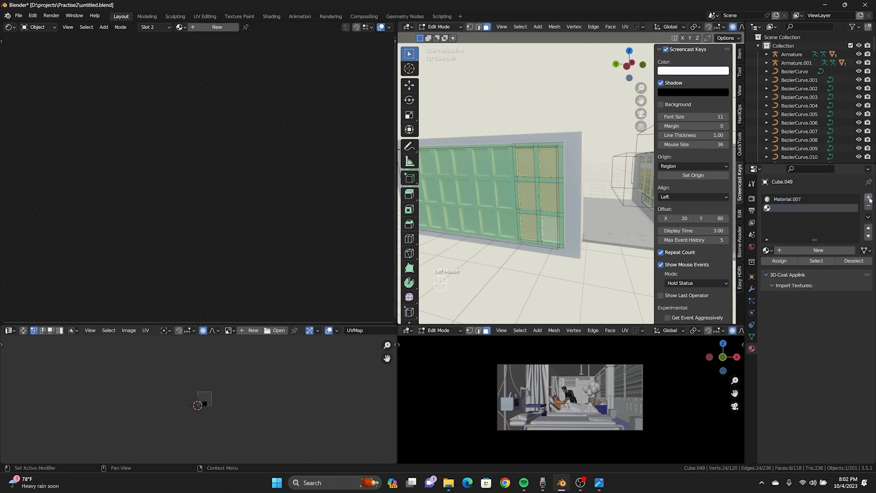
left_click(779, 262)
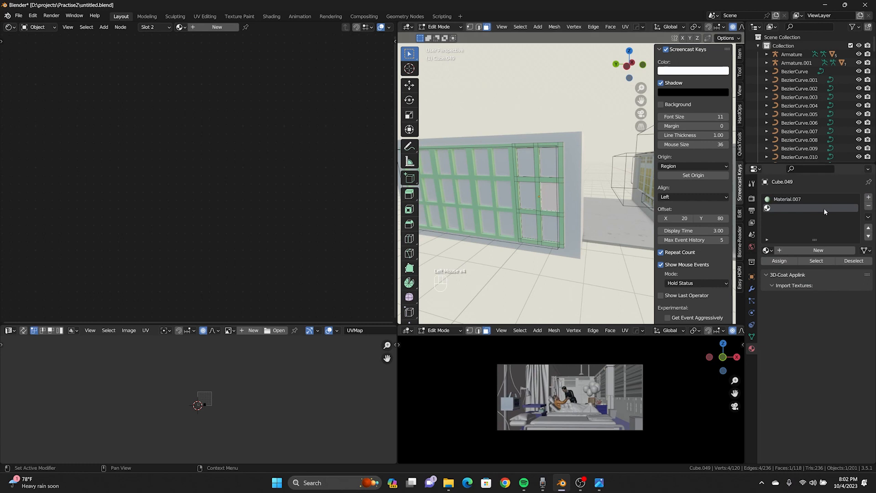
Step: Create a new material in the second slot for the window panes
left_click(792, 199)
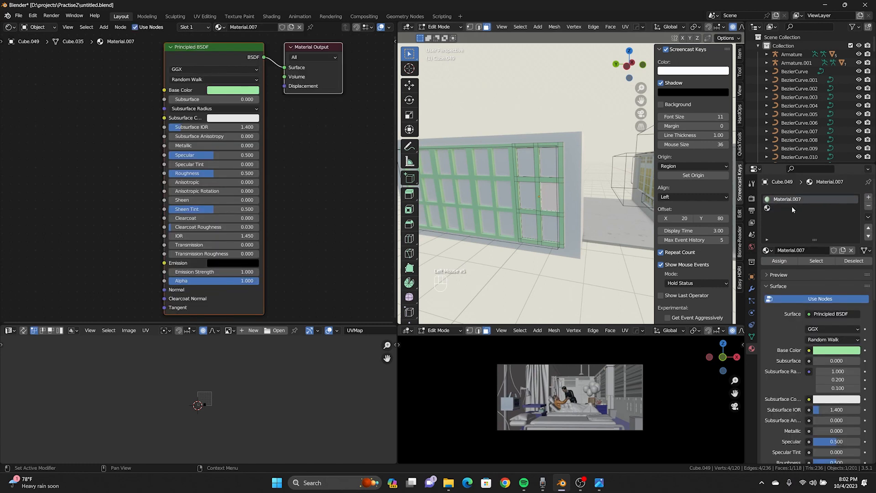
left_click(792, 208)
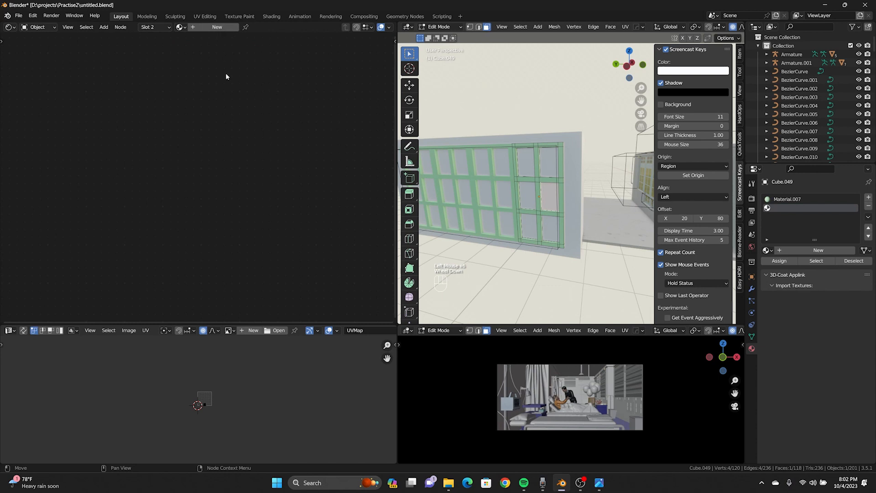
left_click(217, 27)
left_click(219, 27)
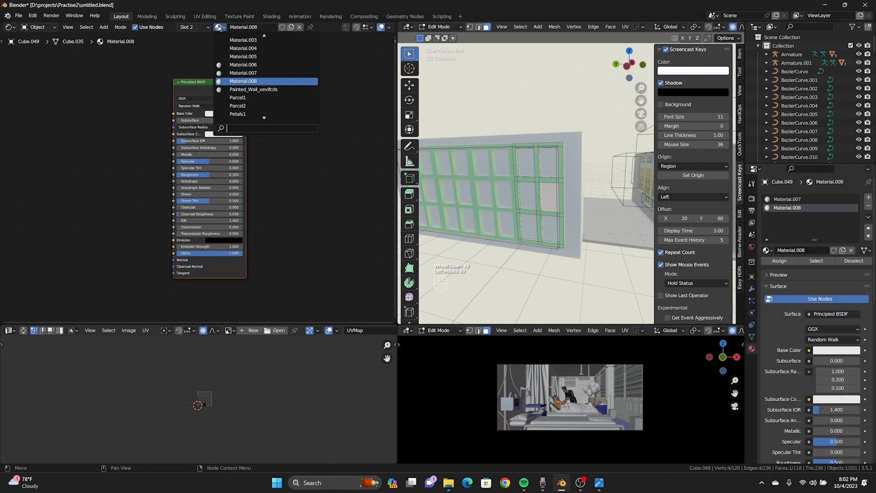
scroll(313, 173, "down", 3)
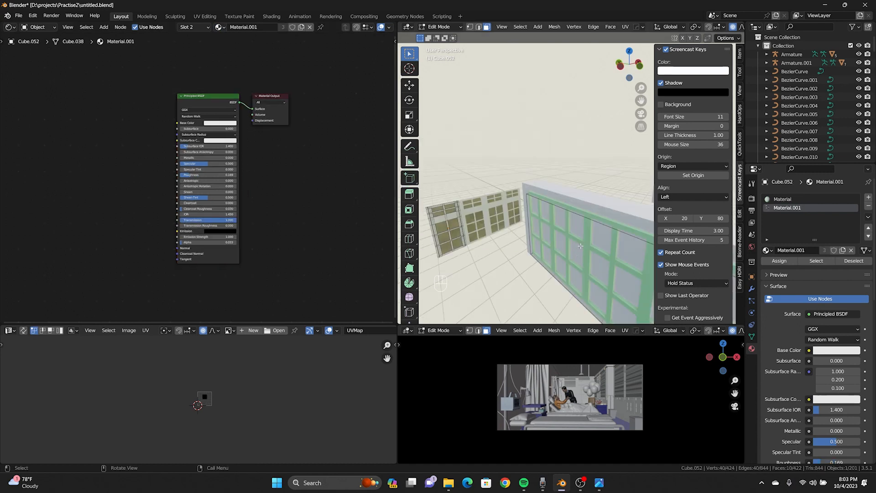
Step: Turn the window's pane material into glass with transmission 1.000 and roughness 0.075
key("Tab")
left_click(629, 285)
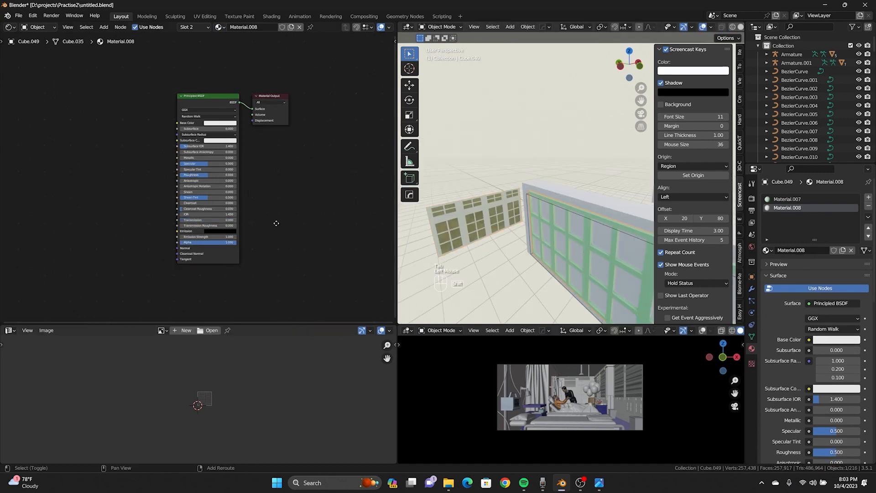
middle_click_drag(276, 223, 267, 183, "shift")
left_click_drag(183, 179, 231, 176)
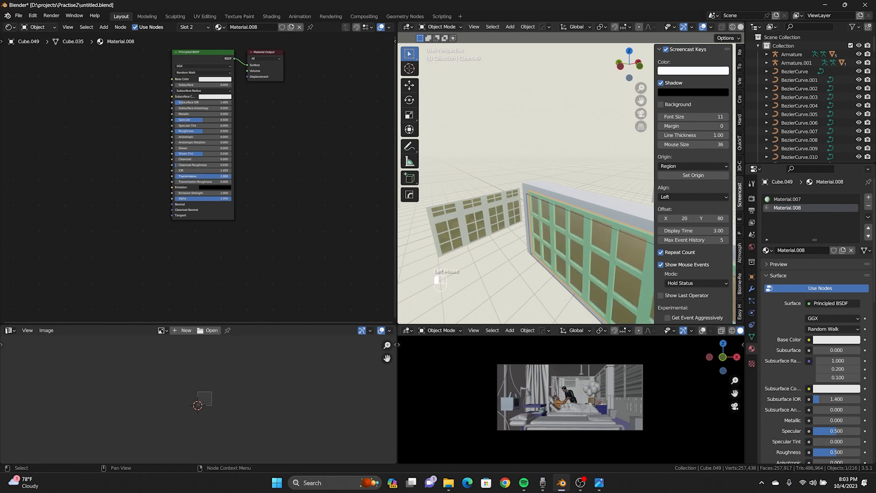
middle_click_drag(574, 241, 502, 137)
left_click_drag(203, 131, 176, 131)
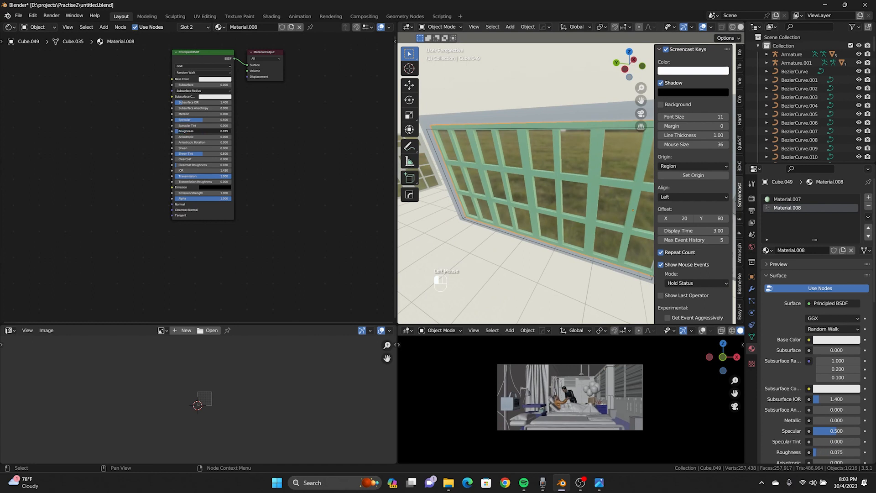
Step: Examine the finished glass window, then the furniture layout of the hospital room from above
middle_click_drag(505, 199, 517, 177)
scroll(579, 205, "down", 1, "shift")
scroll(579, 202, "down", 4)
scroll(469, 146, "up", 4)
scroll(512, 162, "up", 1)
left_click(502, 208)
scroll(517, 162, "up", 3)
left_click(525, 204)
middle_click_drag(554, 208, 571, 269)
scroll(596, 212, "down", 4)
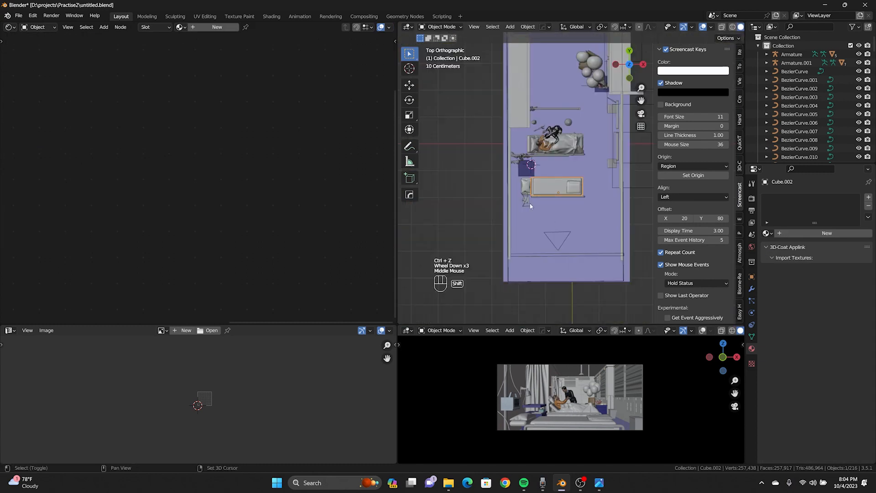
Step: Duplicate the empty bed's base and move the copy along the X axis to outside the room
middle_click_drag(530, 203, 598, 204, "shift")
key("shift+d")
key("x")
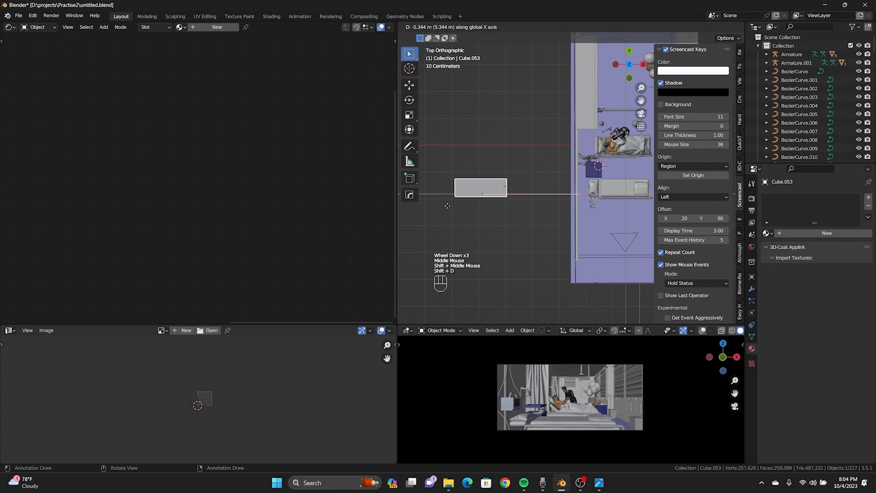
left_click(440, 205)
left_click(494, 209)
Step: Examine the shape and mesh of the bed base copy from several angles
scroll(484, 202, "up", 3)
middle_click_drag(483, 200, 612, 187, "shift")
scroll(612, 187, "down", 1, "shift")
scroll(508, 194, "up", 2)
middle_click_drag(508, 194, 540, 133)
left_click(531, 200)
scroll(530, 204, "down", 2)
key("Tab")
middle_click_drag(524, 208, 532, 232)
scroll(582, 264, "down", 1)
key("Tab")
Step: Add a 2 m cube at a 3D cursor placed beside the bed base copy and narrow it along Y
right_click(573, 208, "shift")
key("shift+a")
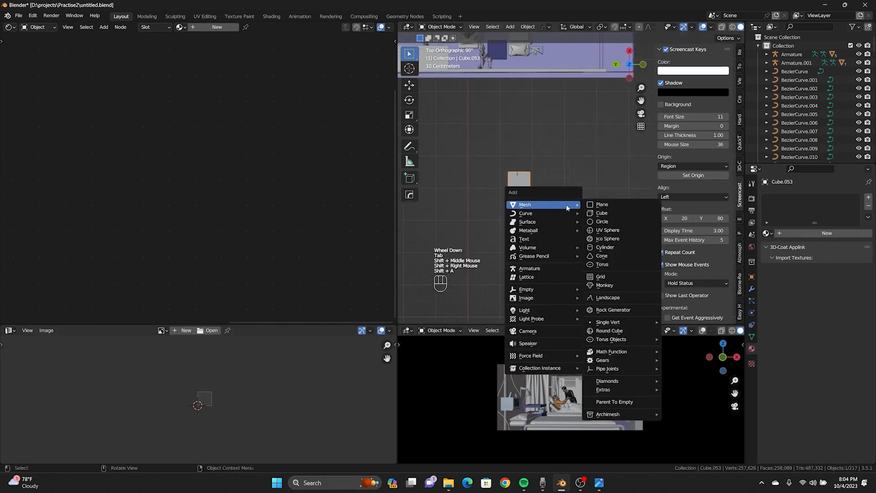
left_click(609, 213)
key("s")
key("y")
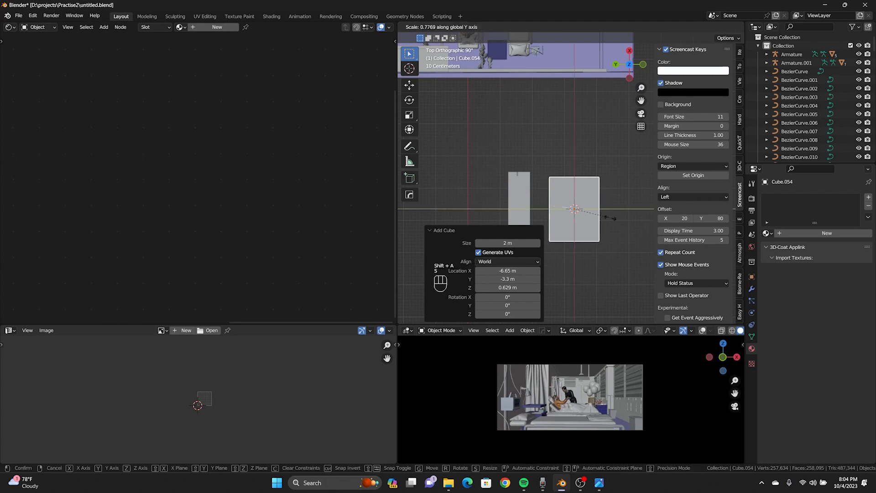
left_click(581, 212)
Step: Stretch the narrow cube along X by 1.194 and move it closer to the bed base copy
key("s")
key("x")
key("g")
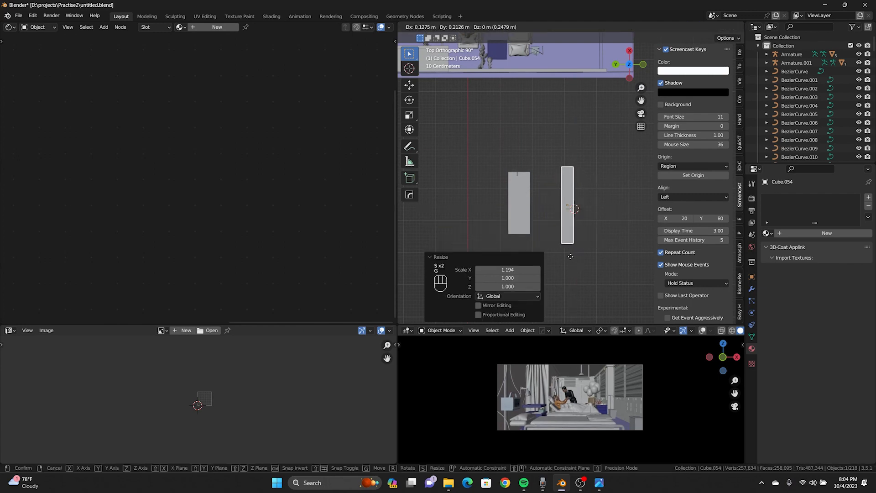
left_click(579, 256)
scroll(580, 252, "up", 2)
middle_click_drag(580, 252, 582, 186, "shift")
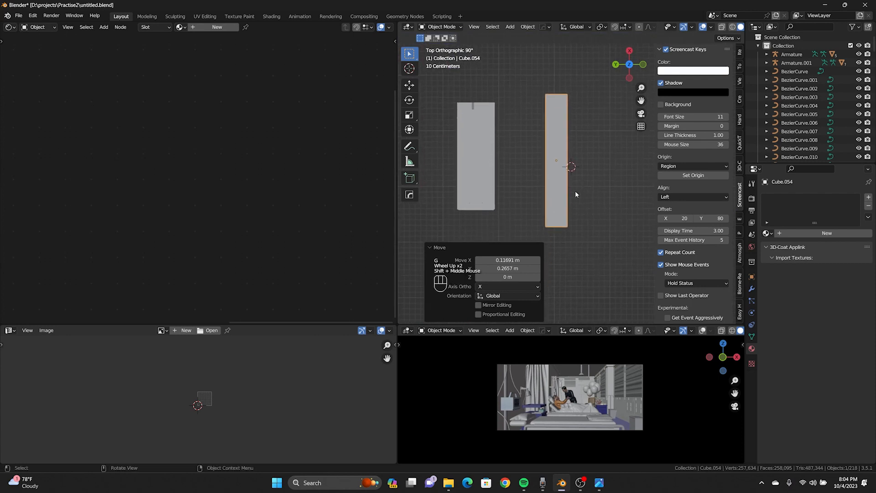
Step: Duplicate the narrow cube in place, and place a second duplicate directly alongside it on the Y axis
key("shift+d")
left_click(576, 191)
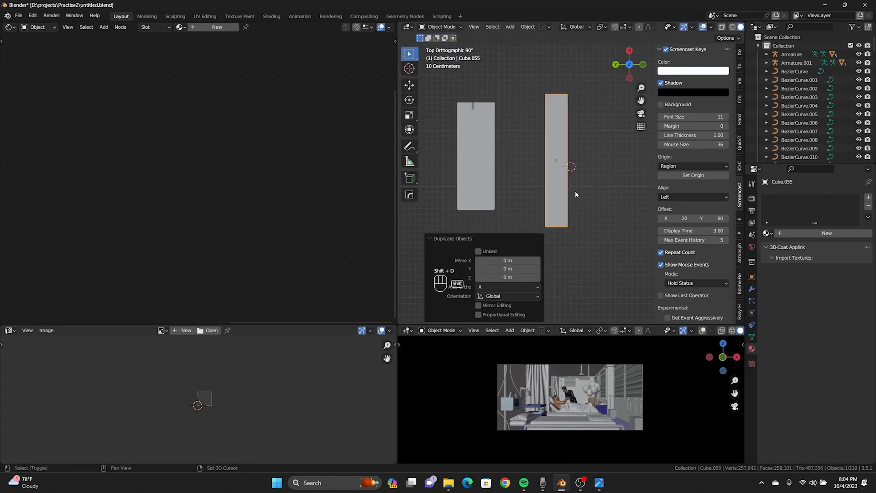
key("shift+d")
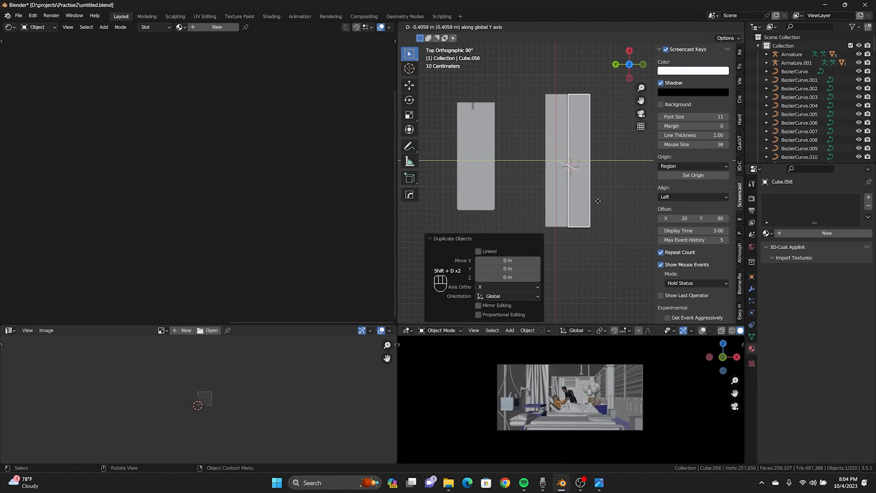
left_click(597, 201)
Step: Scale the in-place duplicate to 0.605 and position it along Y over the seam between the two long cubes
left_click(554, 210)
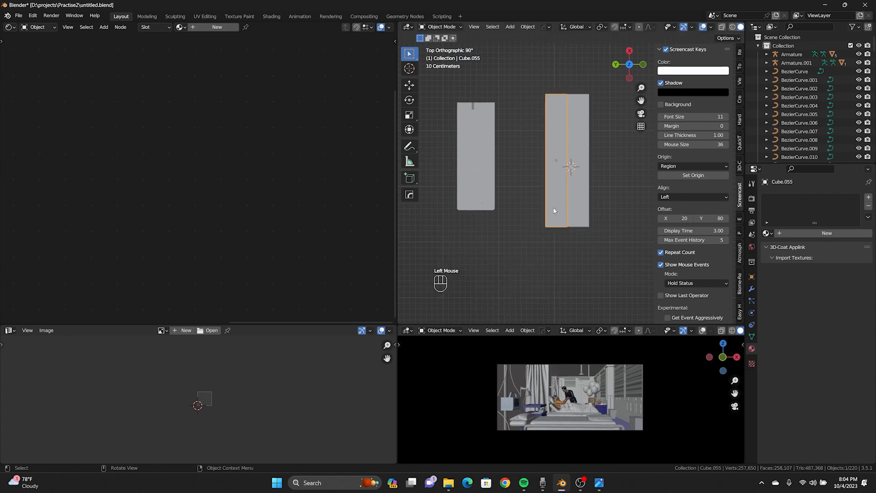
key("g")
left_click(524, 211)
key("s")
left_click(556, 227)
scroll(556, 228, "up", 3)
middle_click_drag(558, 229, 601, 232, "shift")
key("g")
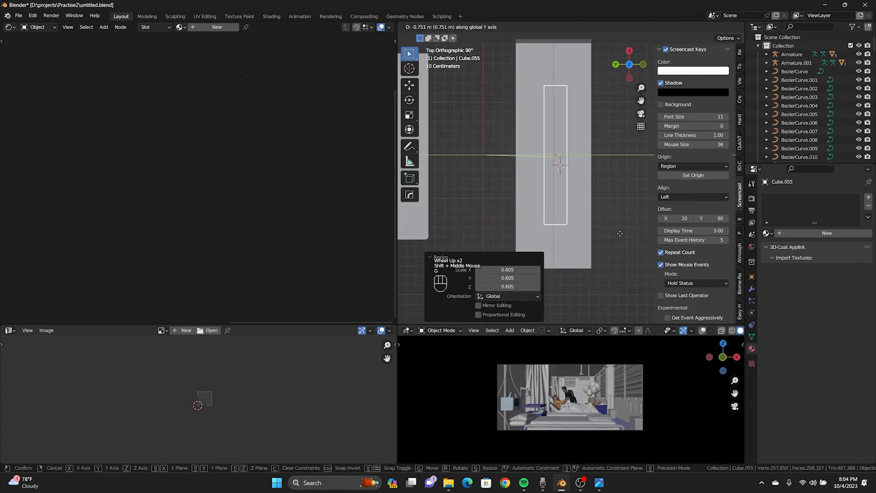
left_click(619, 232)
Step: Delete the second long cube, leaving one long cube beside the small central block
scroll(544, 233, "down", 2)
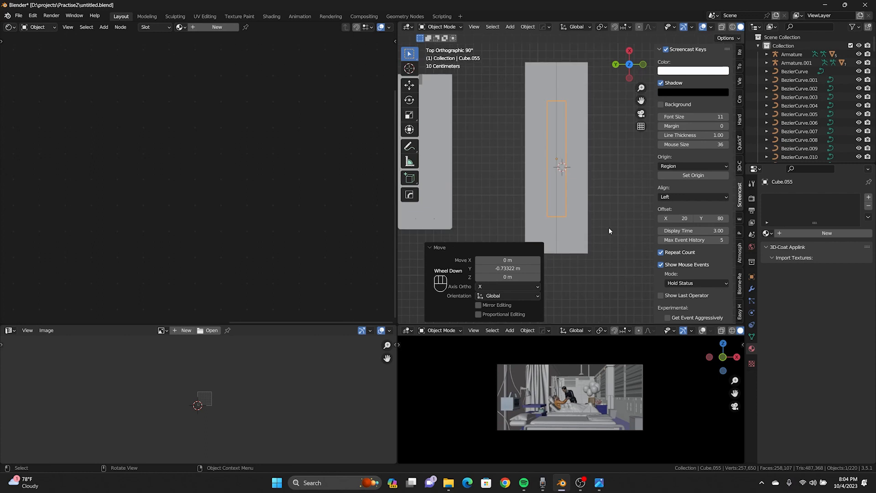
left_click(575, 231)
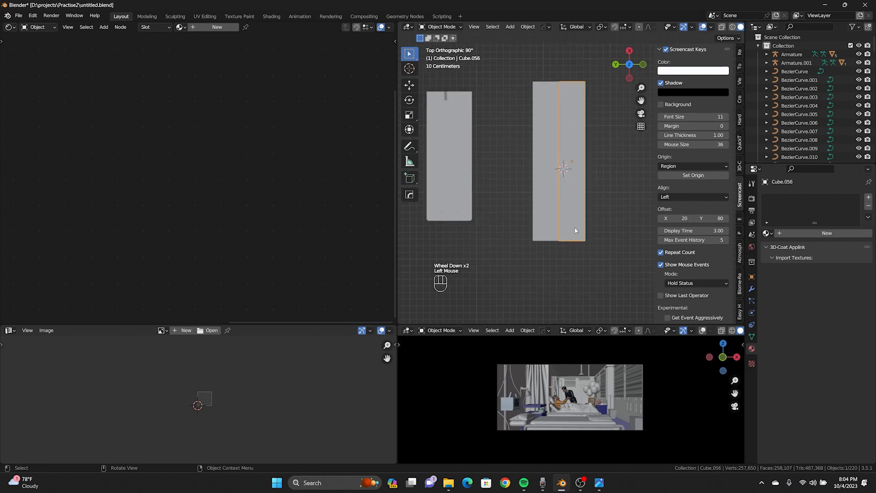
key("Delete")
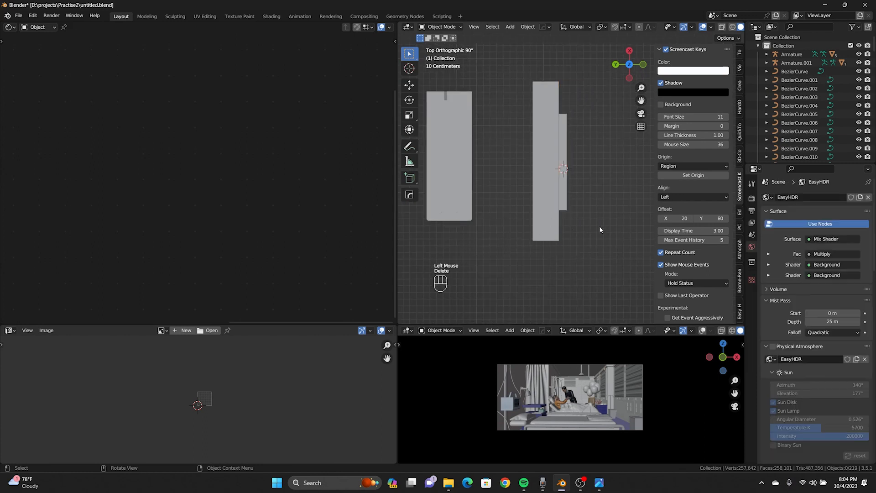
Step: Add a Mirror modifier to the long cube, using the small block as mirror object and the Y axis
left_click(545, 229)
left_click(752, 290)
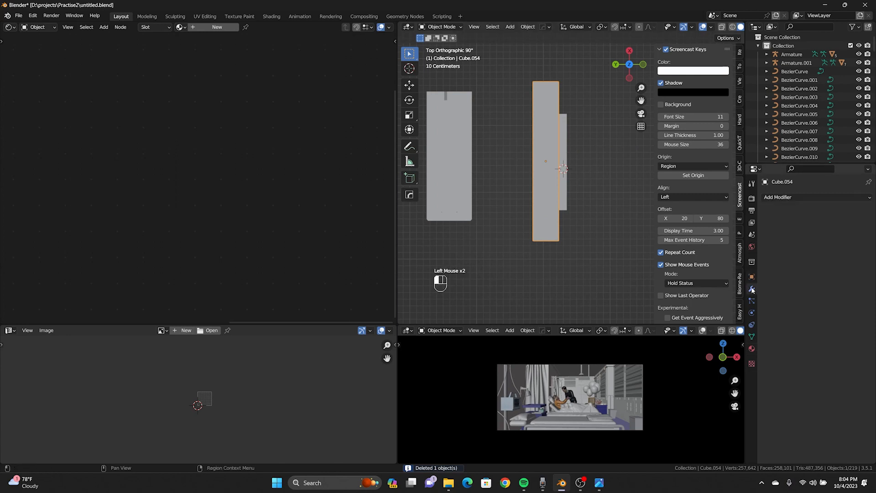
left_click(789, 198)
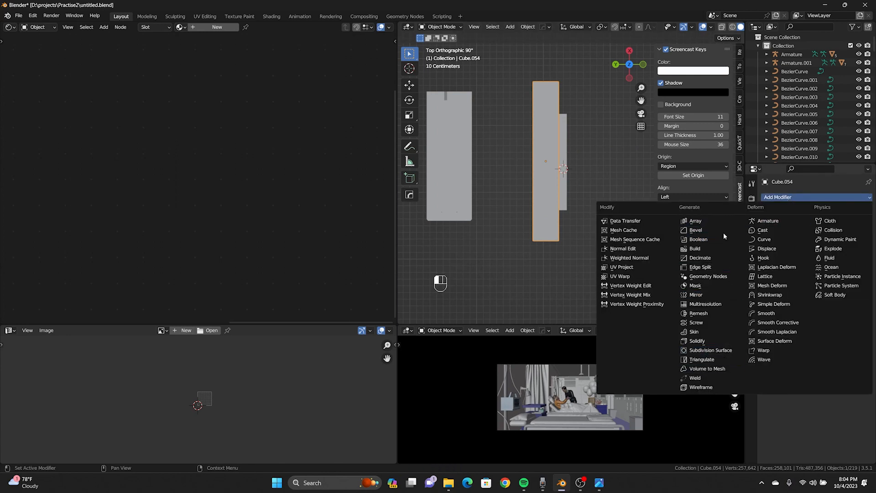
left_click(696, 295)
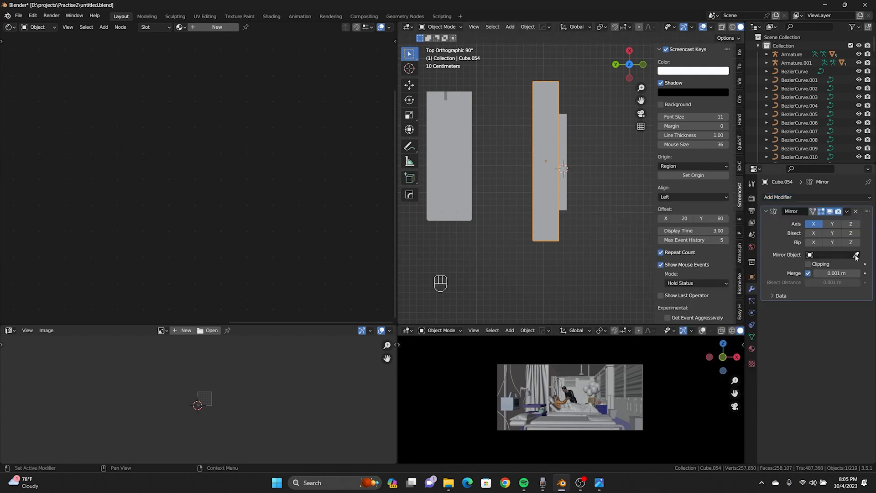
left_click(564, 196)
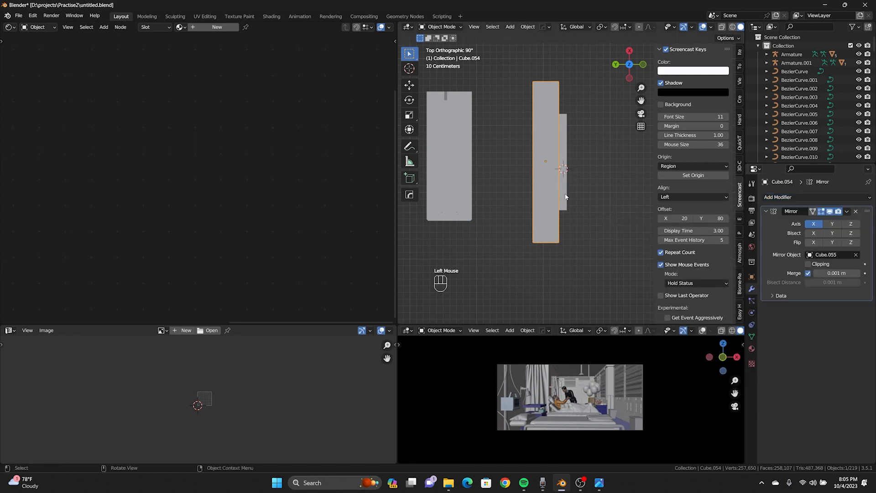
left_click(835, 224)
Step: Flatten the mirrored block along Z so the central block rises above it
middle_click_drag(570, 164, 563, 246)
scroll(585, 147, "down", 2)
left_click(591, 201)
key("s")
key("z")
left_click(560, 203)
Step: Try to taper the mirrored block by moving the corner edge at one end outward in edit mode
scroll(563, 246, "up", 2)
key("Tab")
key("2")
left_click(563, 232)
scroll(562, 232, "up", 1)
middle_click_drag(563, 231, 542, 270, "alt")
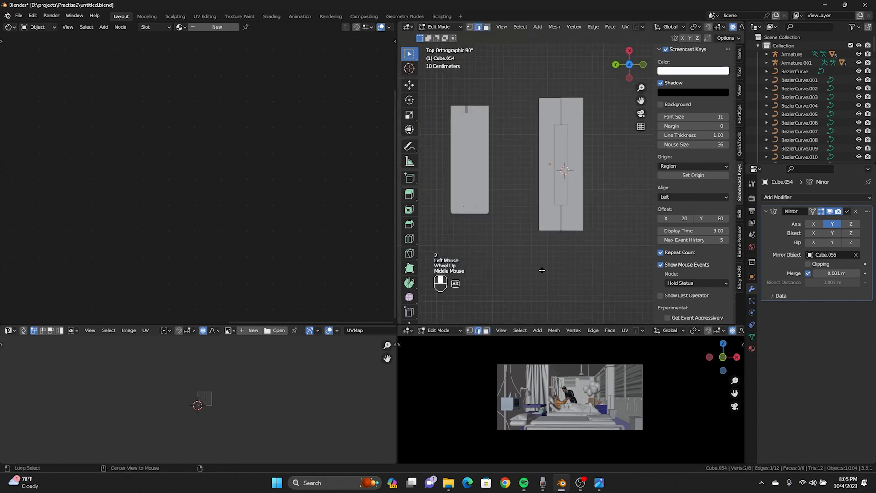
key("g")
left_click(524, 170)
key("g")
left_click(530, 175)
Step: Try to widen the mirrored block by about 0.295 m along Y, and undo the move
key("g")
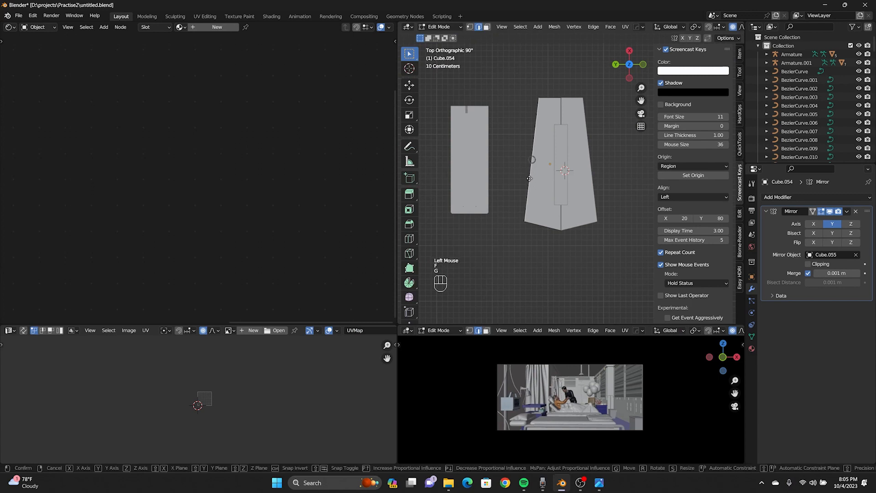
left_click(515, 179)
middle_click_drag(514, 178, 554, 194)
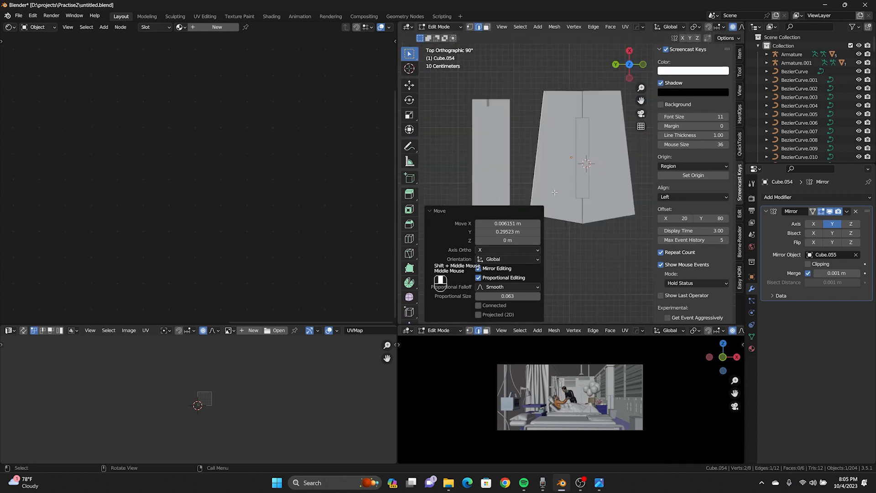
key("ctrl+z")
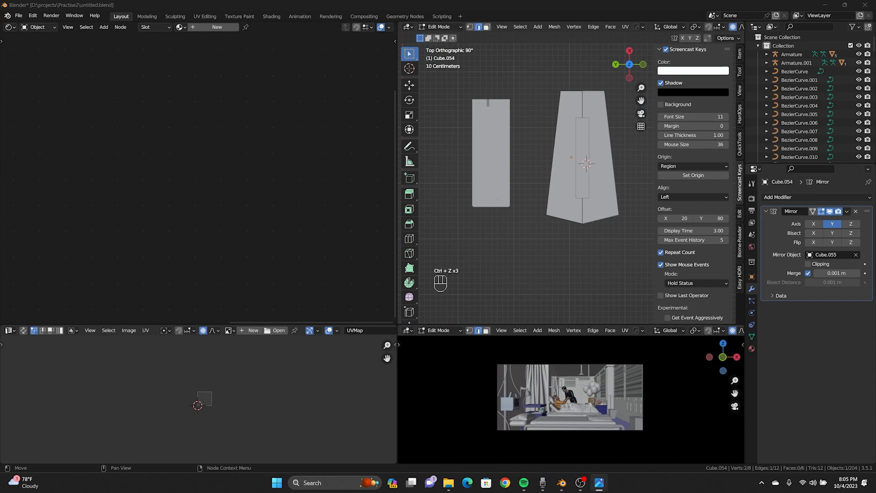
Step: Examine the reference still Crazy_about_Her_68.jpg in the image viewer, and return to the model
left_click_drag(0, 75, 516, 69)
scroll(465, 196, "down", 3)
scroll(367, 286, "down", 2)
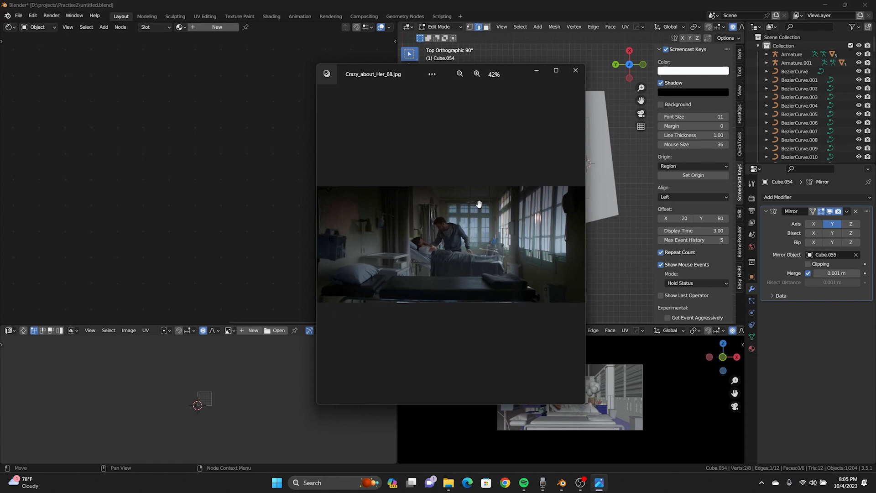
left_click(536, 71)
Step: Apply the mirrored block's transform and bevel its vertical corner edge about 0.24 m with 7 segments
scroll(556, 233, "up", 2)
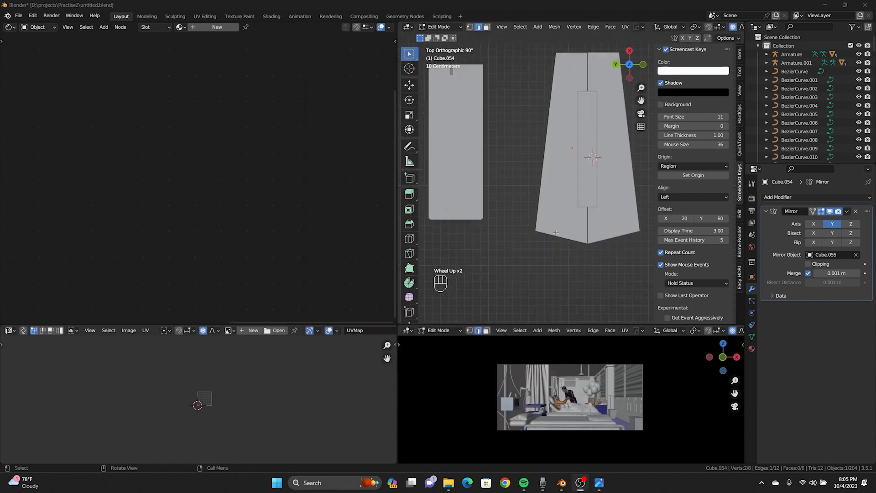
middle_click_drag(585, 189, 559, 177)
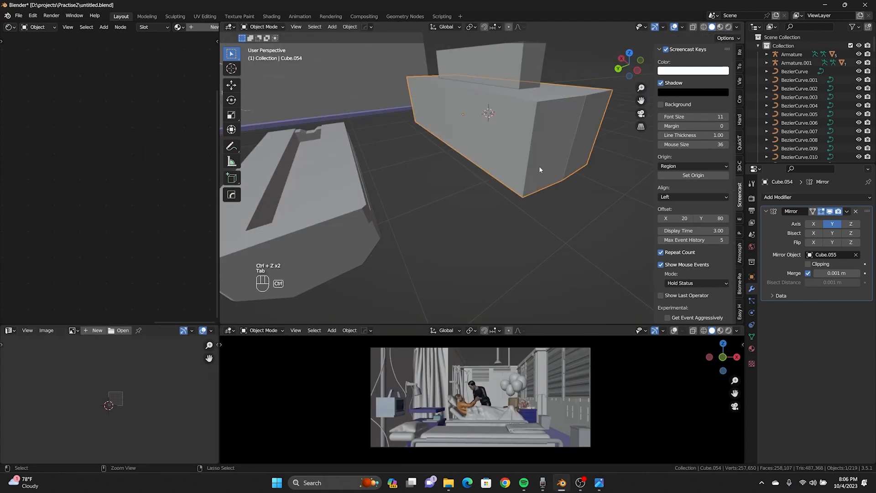
key("ctrl+a")
left_click(542, 168)
key("Tab")
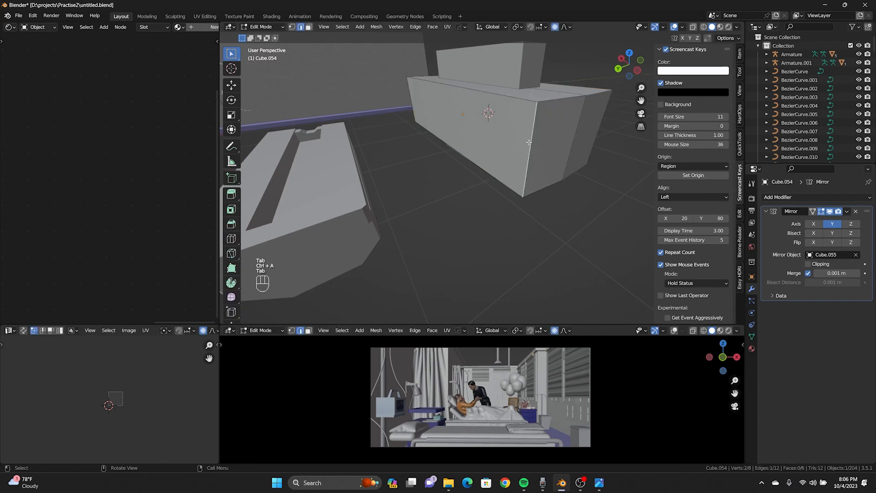
key("ctrl+b")
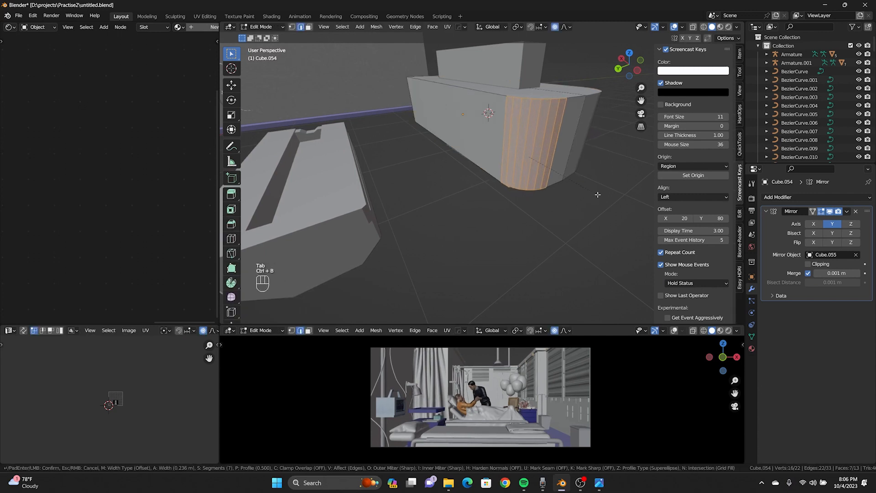
left_click(596, 197)
Step: Bevel the vertical corner edge at the block's opposite end with 13 segments and leave edit mode
mouse_move(583, 197)
middle_mouse_down()
mouse_move(458, 211)
mouse_move(491, 192)
mouse_move(529, 210)
mouse_move(600, 221)
mouse_move(563, 178)
mouse_move(389, 153)
mouse_move(505, 129)
mouse_move(537, 150)
middle_mouse_up()
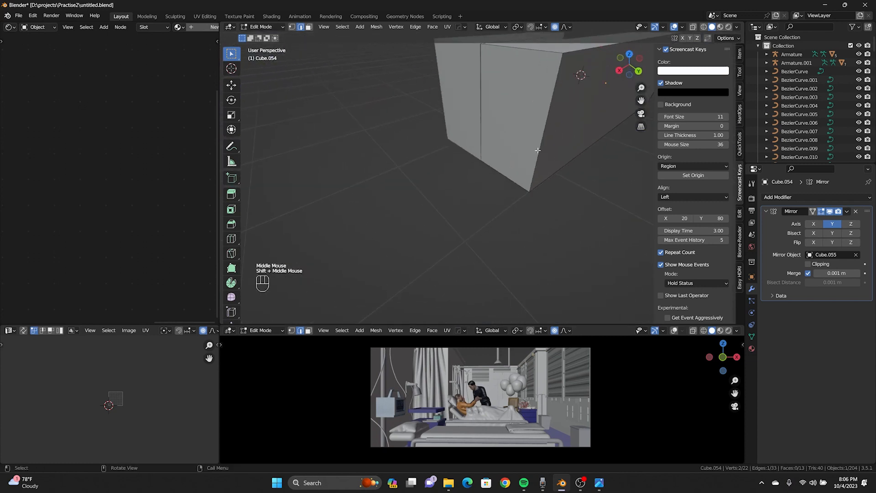
key("ctrl+b")
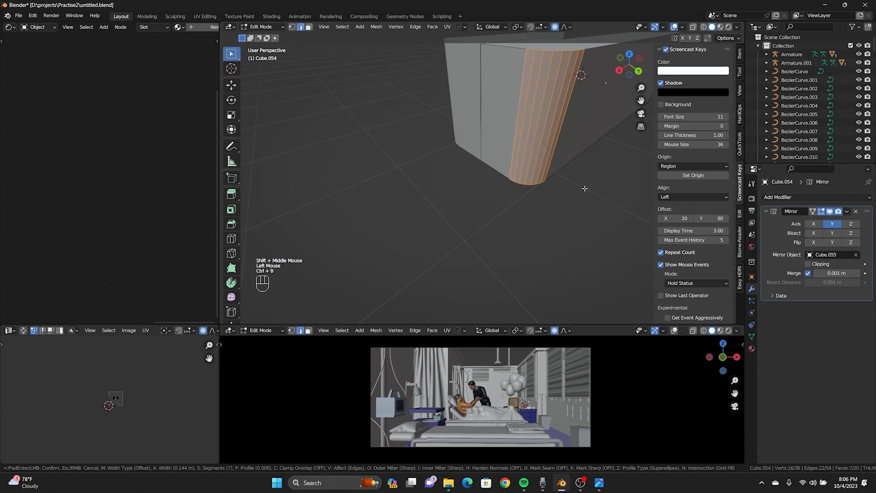
scroll(590, 190, "up", 6)
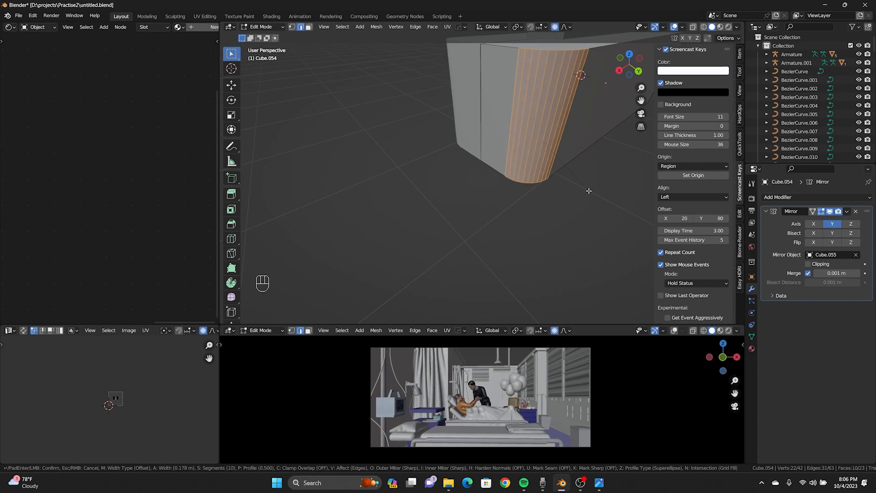
left_click(593, 198)
middle_click_drag(581, 201, 434, 201)
scroll(473, 201, "down", 2)
scroll(475, 196, "up", 2)
key("Tab")
Step: Try moving the bed base copy away from the rounded block, and undo the move
scroll(408, 188, "down", 2)
left_click(426, 185)
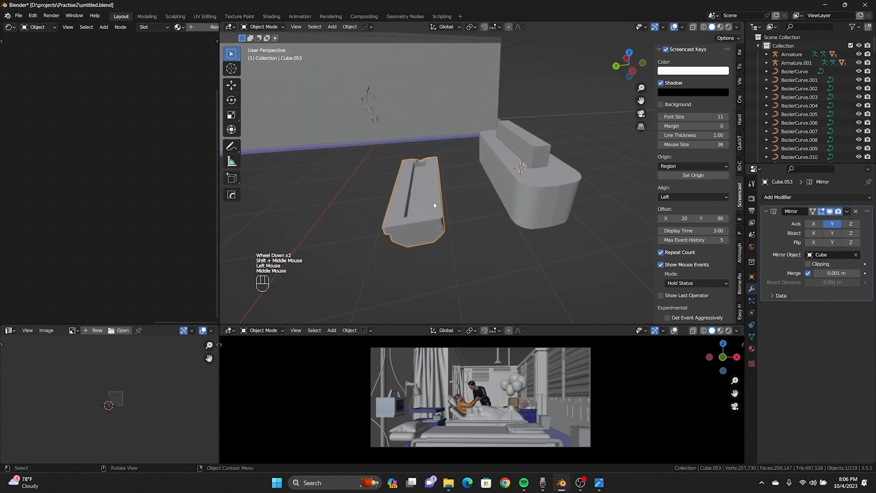
key("g")
left_click(406, 209)
key("ctrl+z")
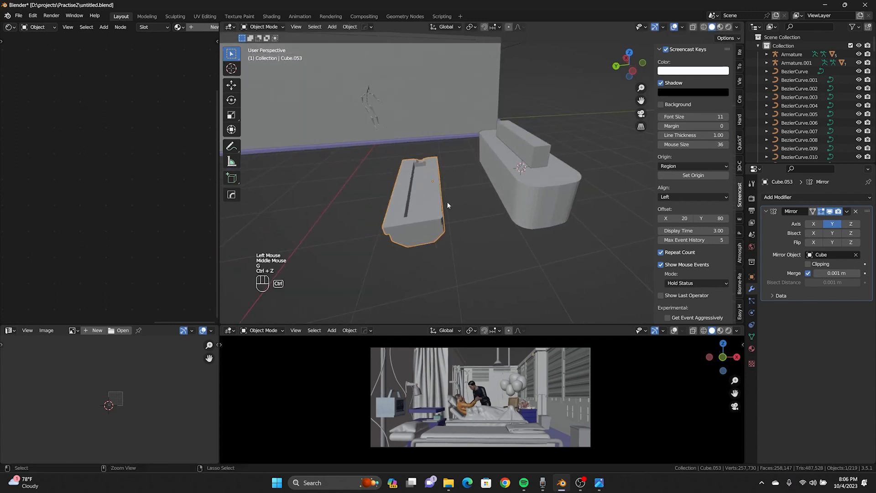
Step: Edit the rounded block's mesh and add a single loop cut, sliding it slightly from the middle
left_click(527, 185)
scroll(502, 190, "down", 1)
middle_click_drag(527, 185, 470, 208)
scroll(498, 192, "up", 2)
key("Tab")
left_click(480, 283)
left_click(488, 273)
middle_click_drag(484, 242, 484, 268)
left_click(501, 234)
key("ctrl+r")
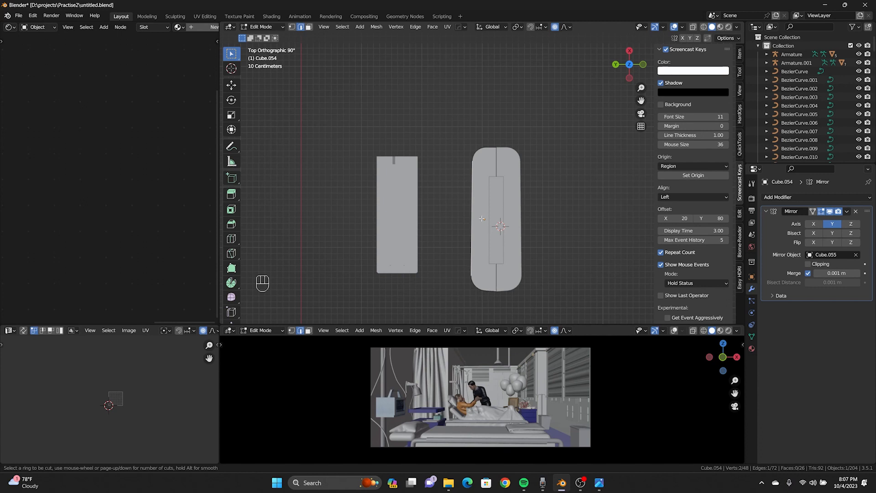
left_click(482, 218)
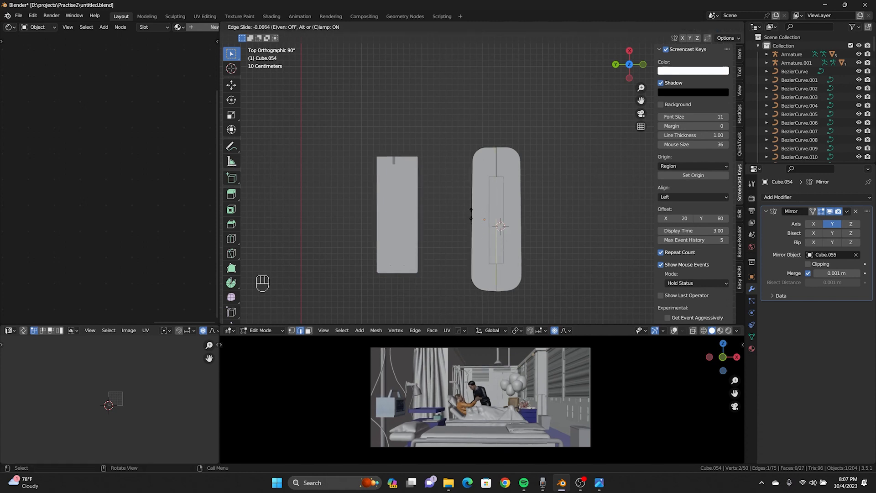
left_click(441, 174)
left_click(441, 176)
Step: Add a single unshifted horizontal loop cut around the rounded block's side walls and leave edit mode
middle_click_drag(442, 176, 457, 185, "shift")
scroll(439, 162, "up", 2)
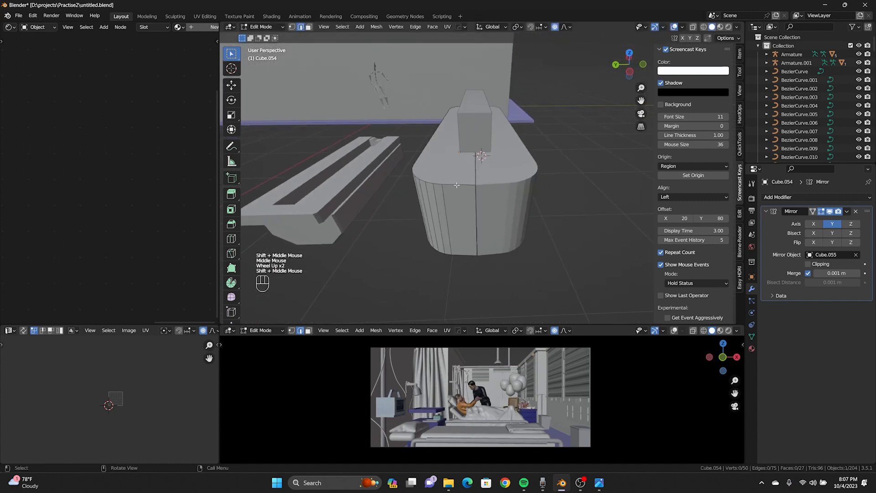
middle_click_drag(347, 196, 454, 184)
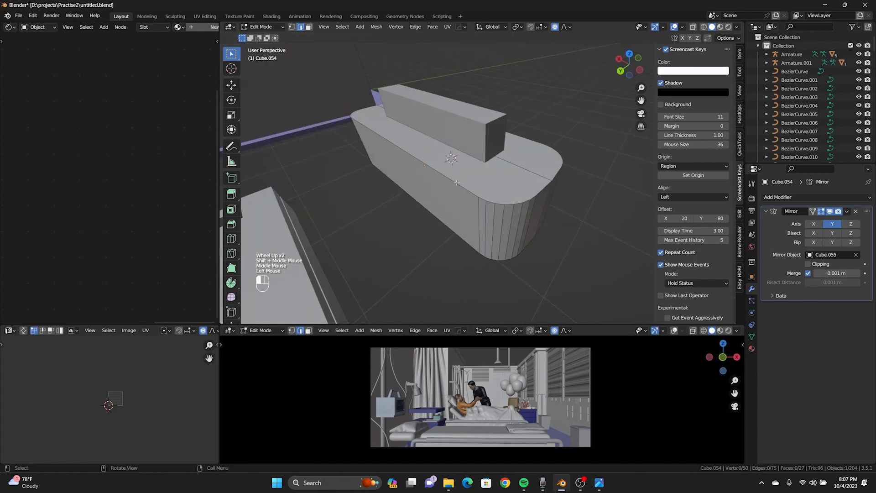
key("ctrl+r")
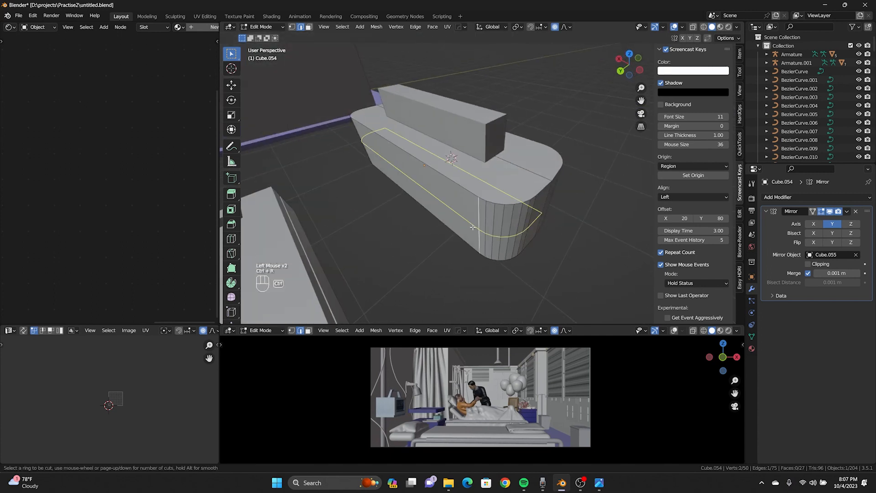
left_click(473, 227)
left_click(473, 227)
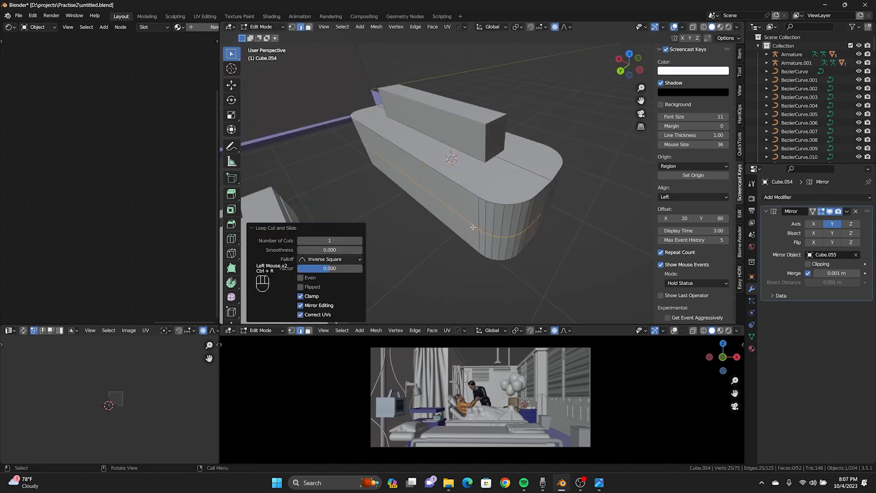
left_click(422, 162)
key("ctrl+r")
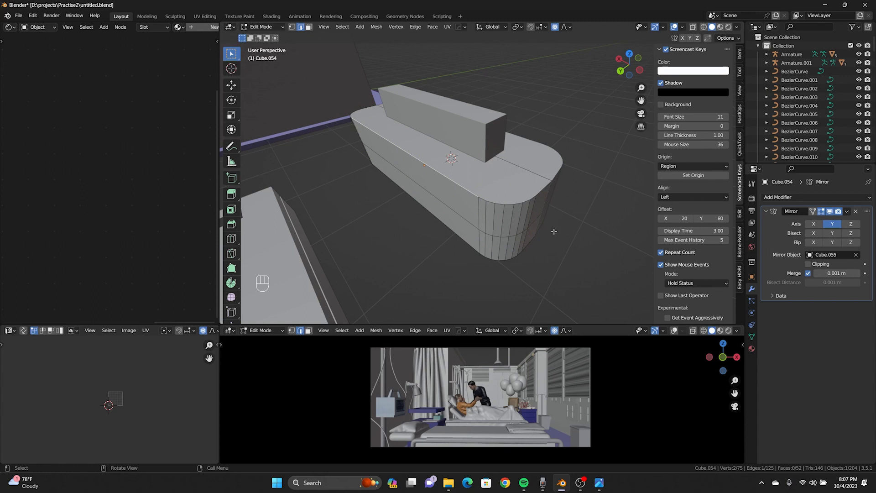
key("Tab")
Step: Duplicate the rounded block about 0.26 m upward and scale the copy down evenly
middle_click_drag(552, 233, 484, 236)
left_click(502, 220)
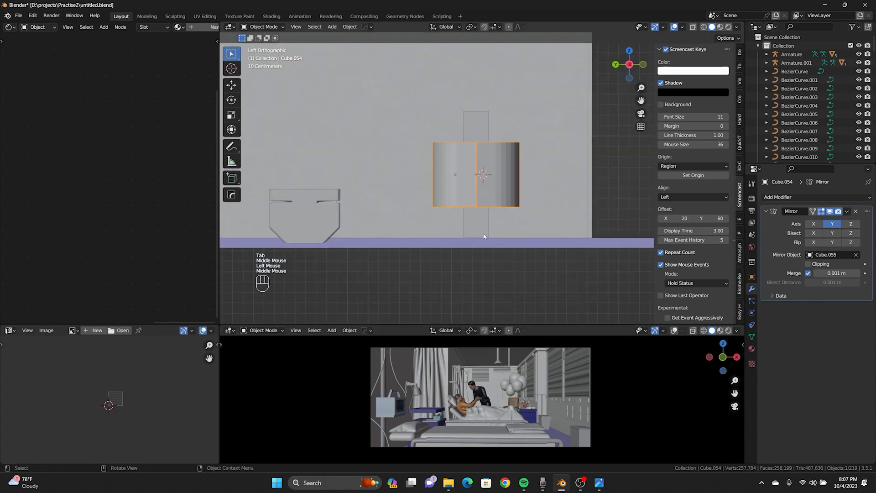
key("shift+d")
left_click(482, 222)
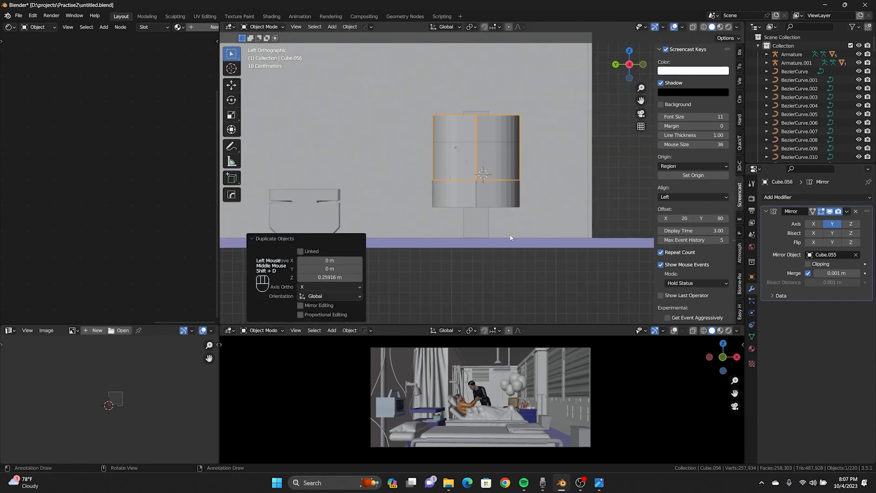
key("s")
left_click(466, 195)
left_click(530, 158)
middle_click_drag(530, 158, 502, 170)
left_click(451, 153)
Step: Scale the mirrored copy by about 2.36 along X and about 0.54 along Y into long thin strips
middle_click_drag(452, 153, 488, 129, "alt")
key("s")
key("x")
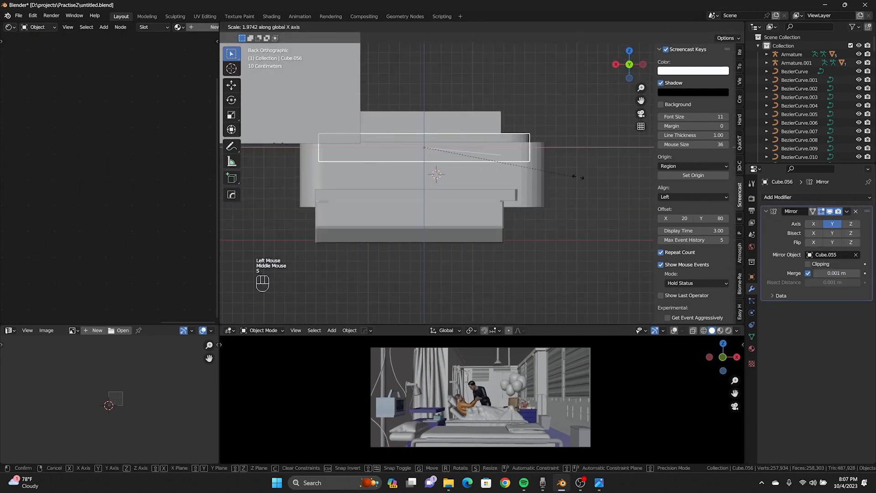
left_click(594, 178)
middle_click_drag(593, 178, 497, 191, "alt")
key("s")
key("y")
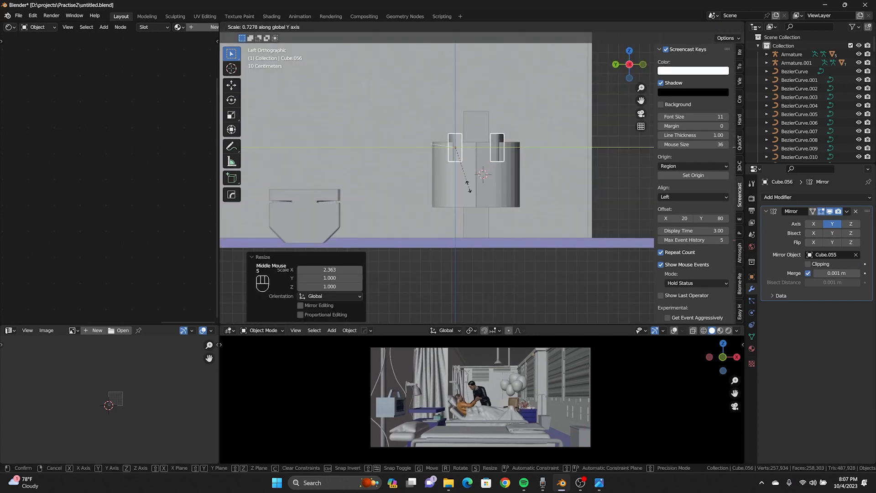
left_click(467, 176)
Step: Move the mirrored strips outward about 0.15 m along Y and shorten them along X to about 0.9 to form side rails
key("g")
key("y")
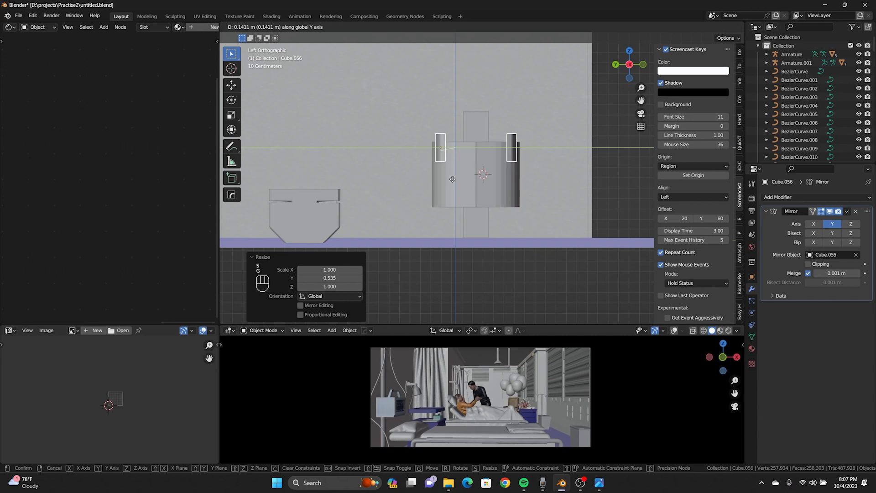
left_click(452, 177)
middle_click_drag(452, 177, 362, 195, "alt")
scroll(407, 175, "down", 2)
key("s")
key("x")
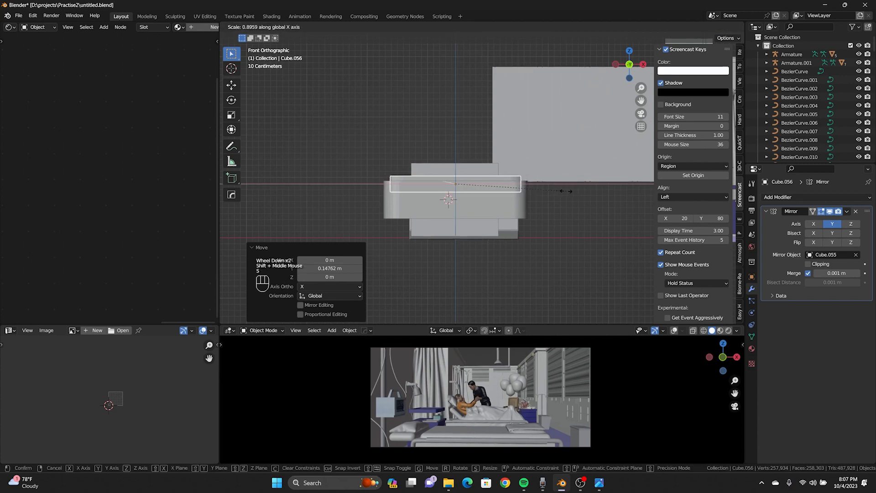
left_click(568, 191)
middle_click_drag(568, 190, 548, 234)
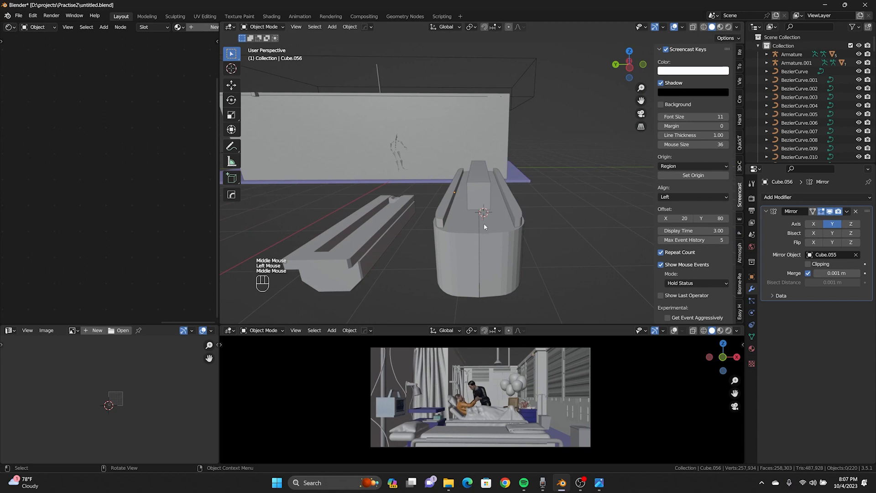
Step: Apply the Mirror modifiers on the rounded block and the side rails, and delete the narrow centre block
middle_click_drag(493, 237, 562, 194)
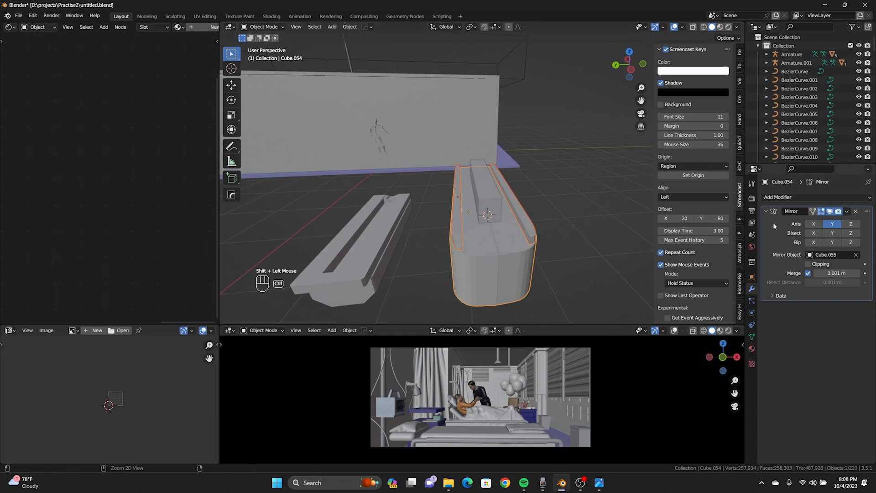
key("ctrl+a")
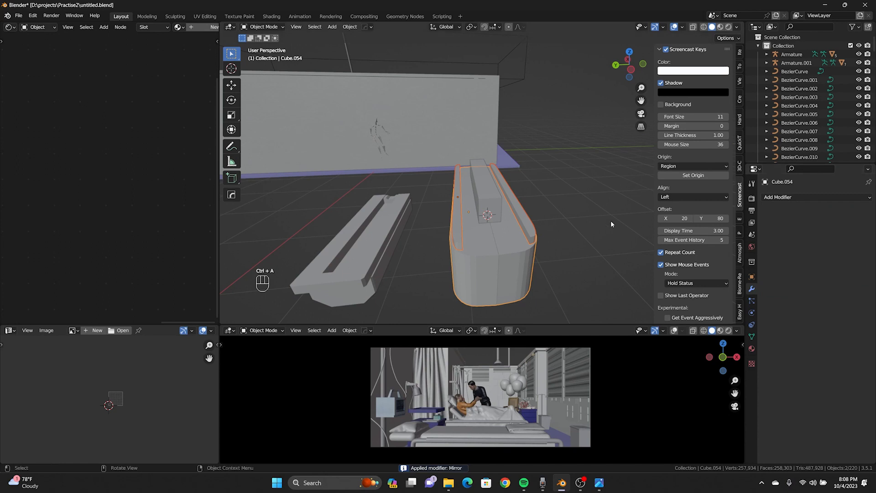
left_click(490, 190)
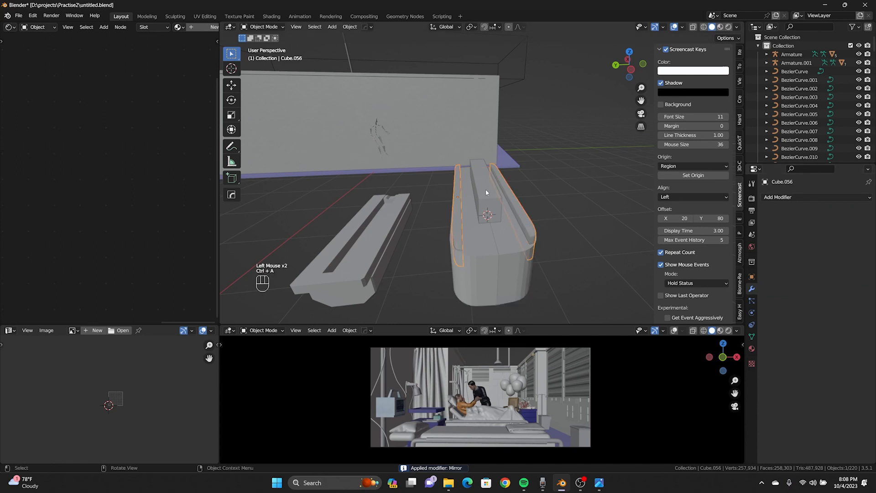
key("Delete")
Step: Examine the pillow on the finished hospital bed up close
middle_click_drag(488, 191, 351, 192)
scroll(489, 171, "up", 4)
scroll(488, 171, "up", 1, "shift")
middle_click_drag(488, 171, 387, 111, "shift")
scroll(388, 151, "up", 4)
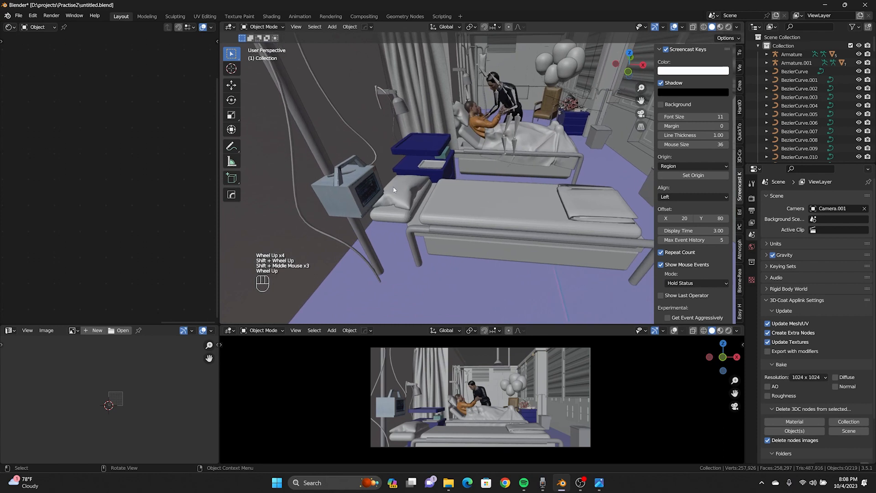
left_click(386, 205)
key("KP_Decimal")
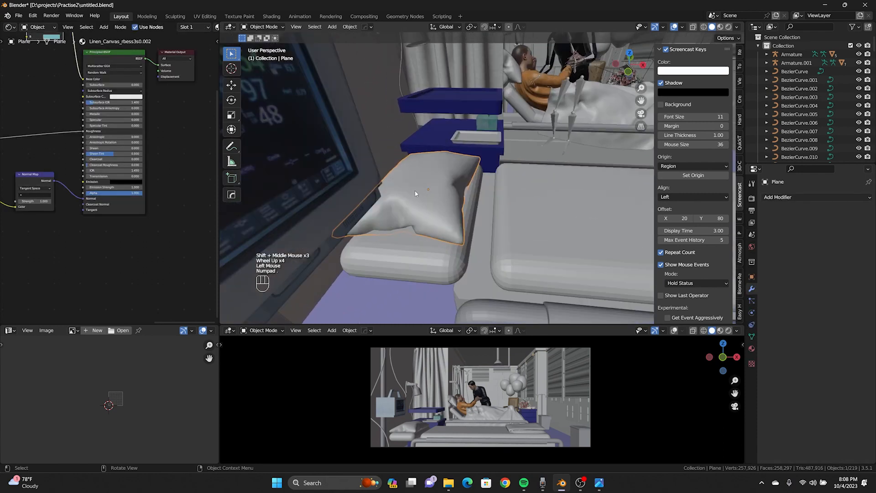
scroll(452, 180, "down", 4)
middle_click_drag(452, 179, 384, 214, "shift")
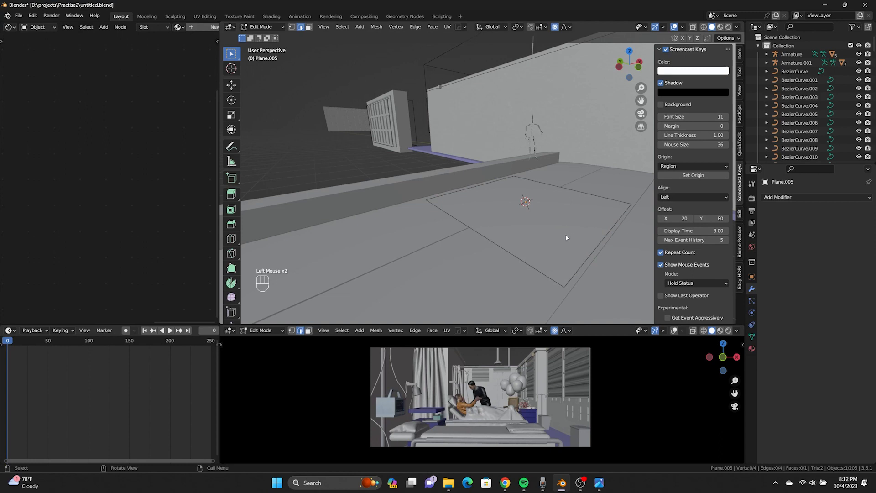
Step: Subdivide the face of the plane on the bed with 20 cuts
key("3")
left_click(552, 233)
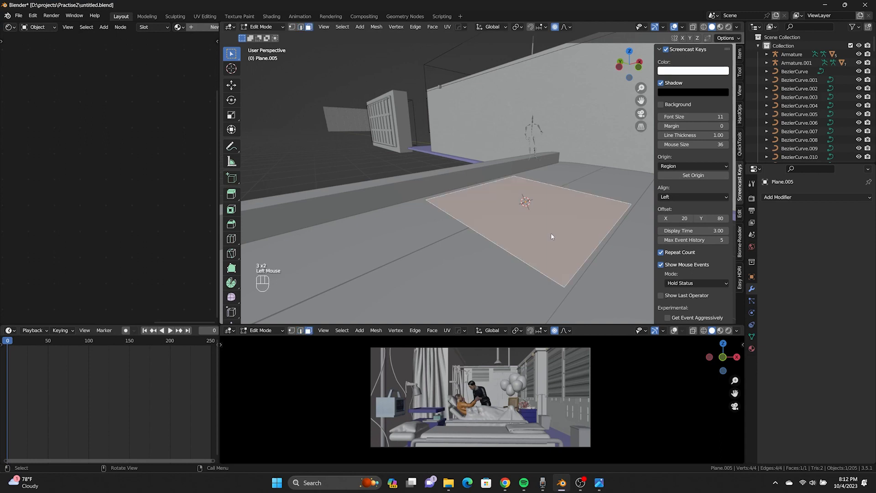
right_click(551, 232)
left_click(548, 247)
left_click(334, 260)
type("2")
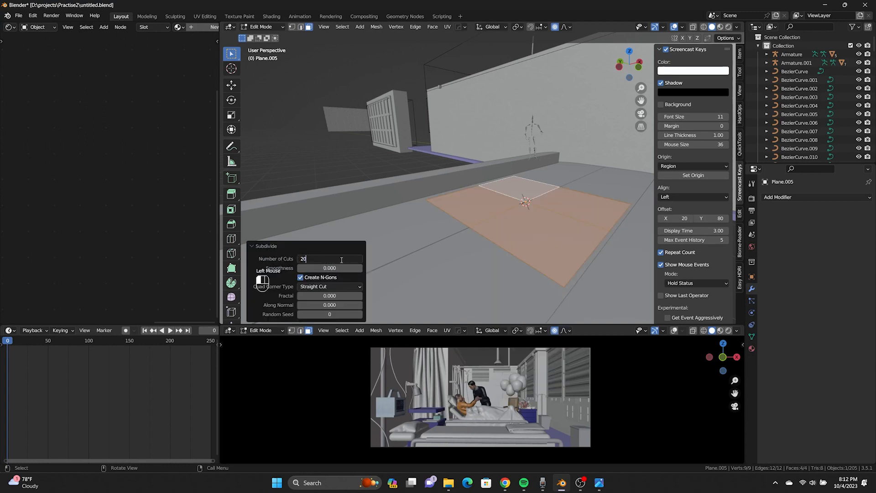
type("0")
key("Return")
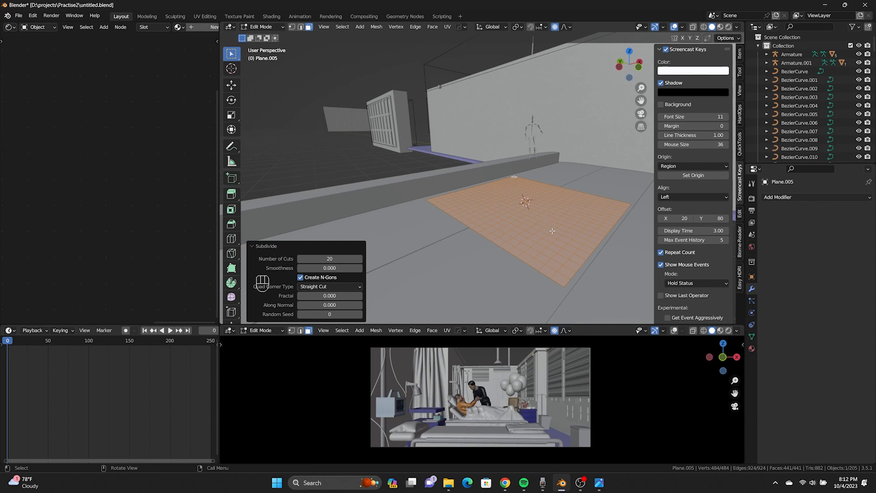
Step: Extrude the subdivided face about 0.03 m upward and add a centred loop cut around the slab's side edges
key("e")
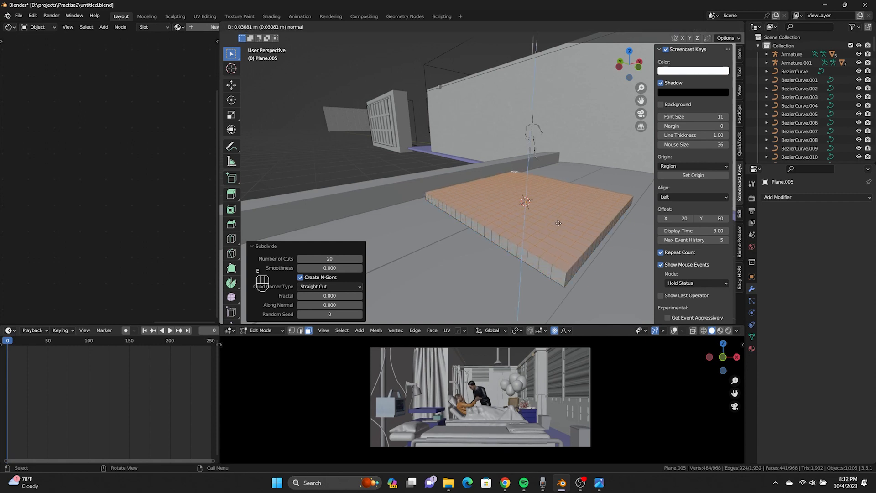
left_click(558, 224)
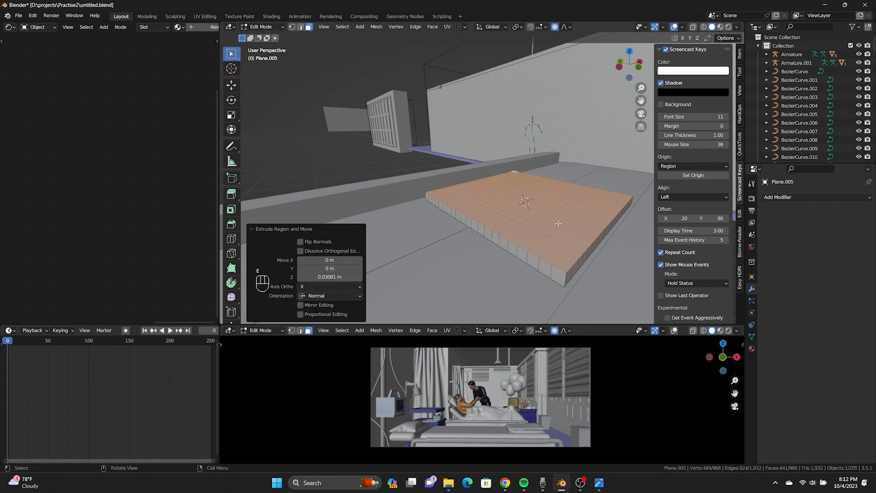
key("2")
left_click(552, 273)
key("ctrl+r")
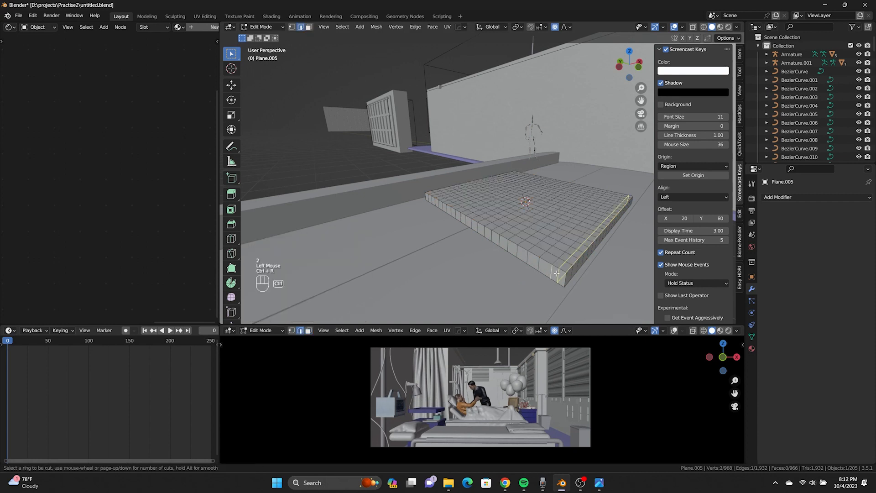
left_click(552, 273)
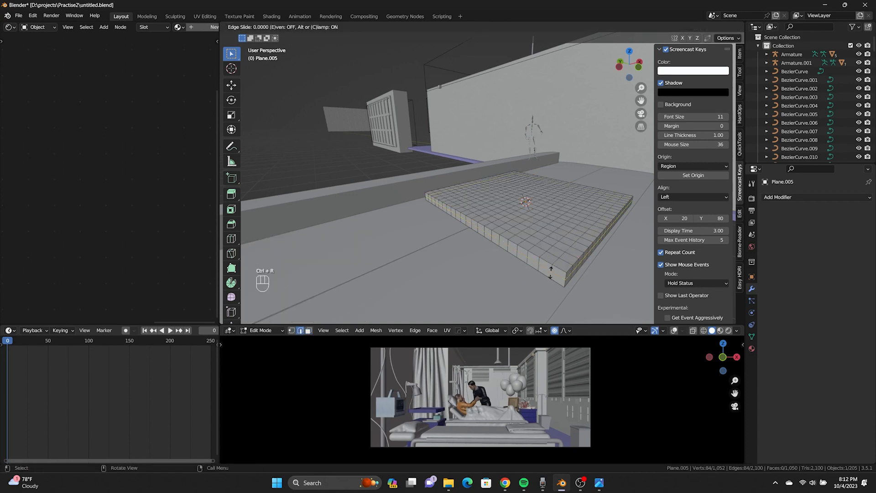
right_click(551, 273)
Step: Scale the side loop by 1.02 with proportional editing and again by about 1.01 without it, and leave edit mode
key("s")
left_click(553, 283)
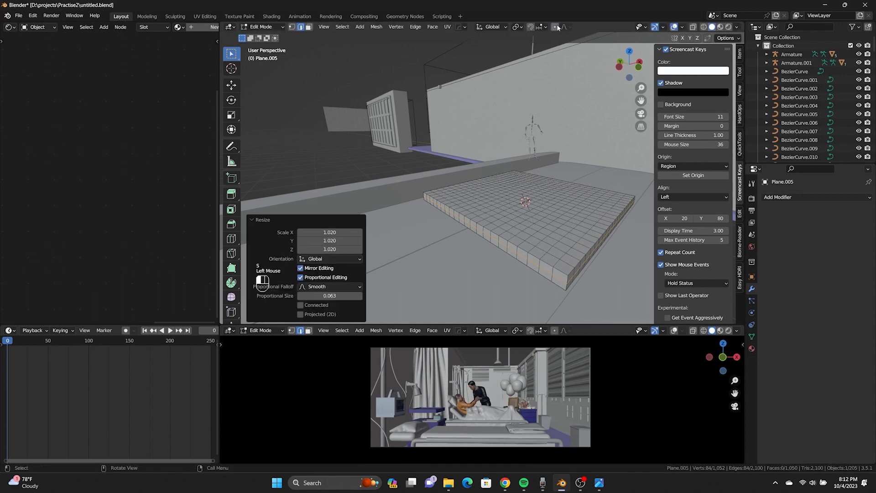
key("s")
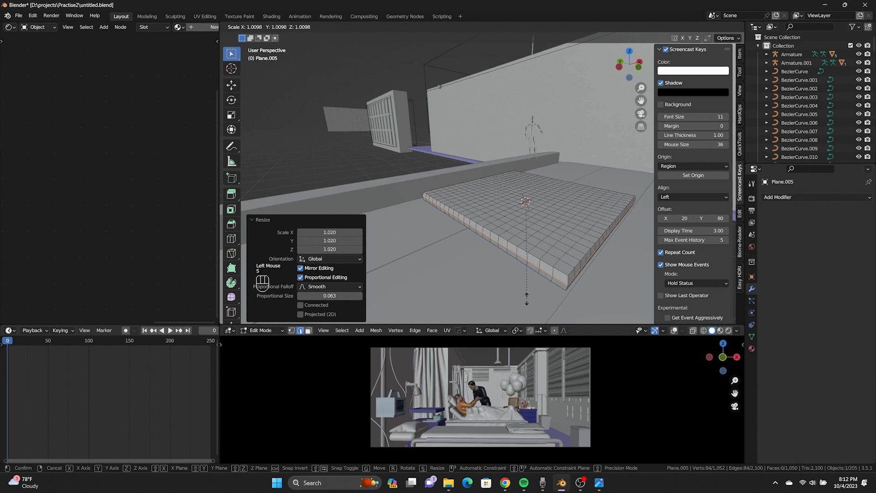
left_click(527, 300)
key("Tab")
Step: Add Cloth physics to the slab and enable Pressure with a value of 3
scroll(551, 184, "down", 2)
middle_click_drag(554, 196, 502, 192, "shift")
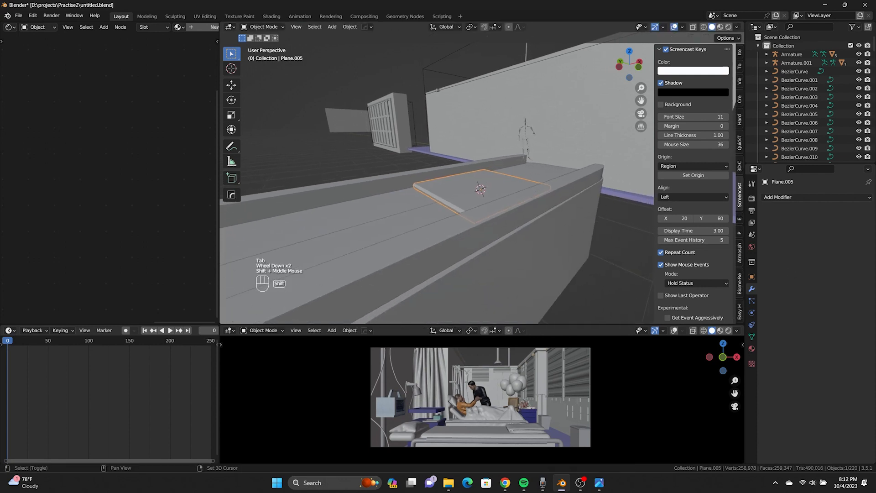
left_click(752, 313)
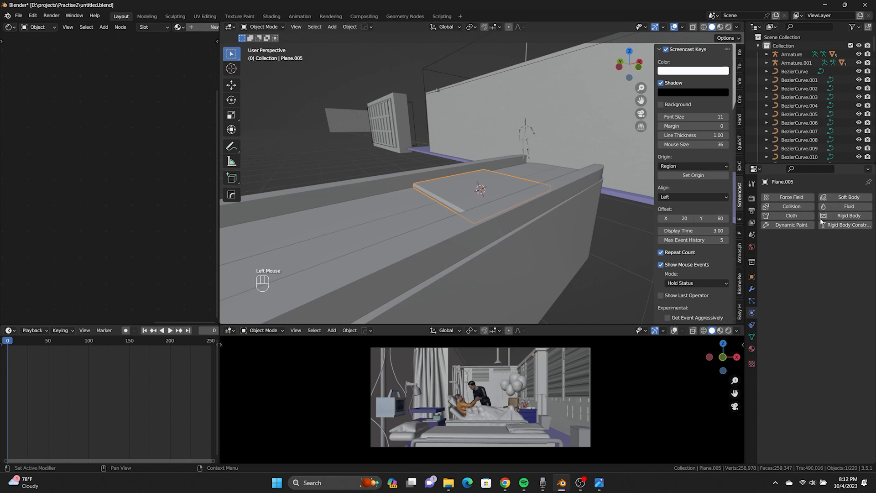
left_click(792, 216)
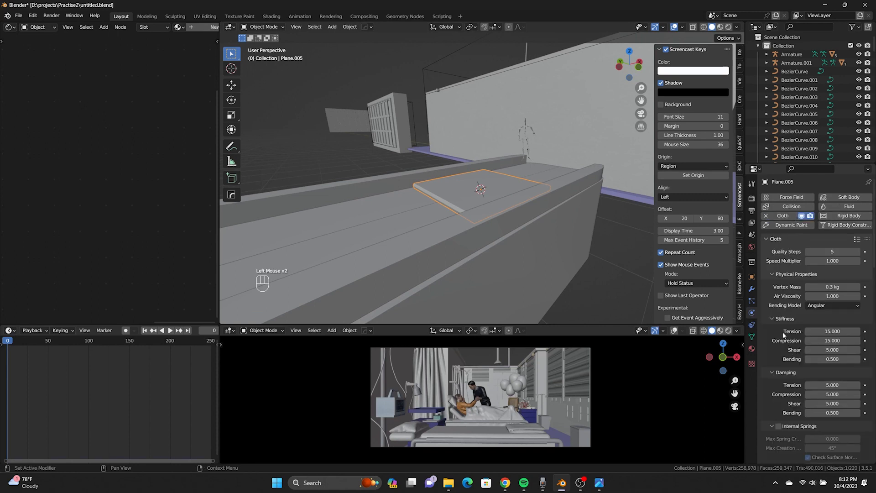
scroll(783, 334, "down", 8)
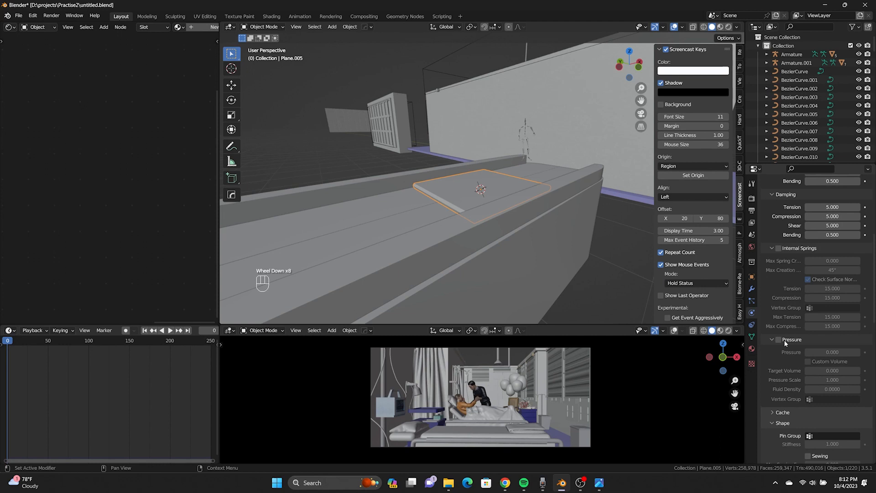
left_click(779, 340)
left_click(836, 353)
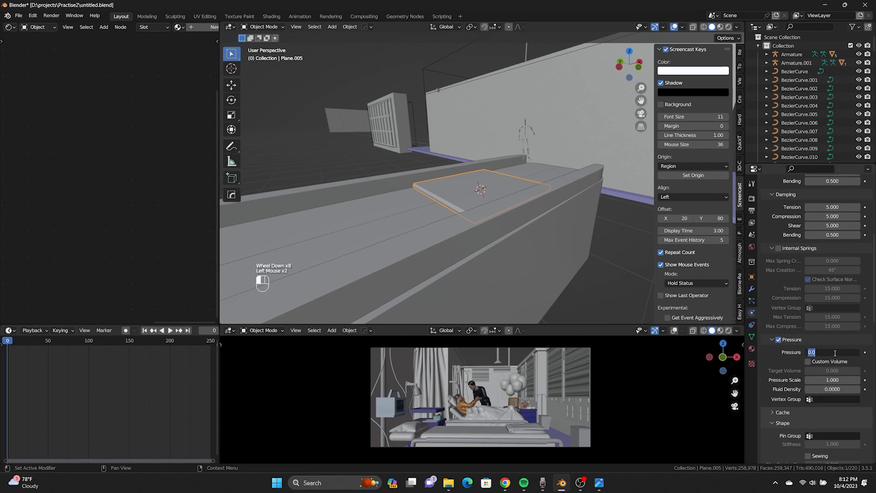
type("3")
key("Return")
Step: Set the Gravity field weight of the slab's cloth simulation to 0
scroll(814, 379, "down", 4)
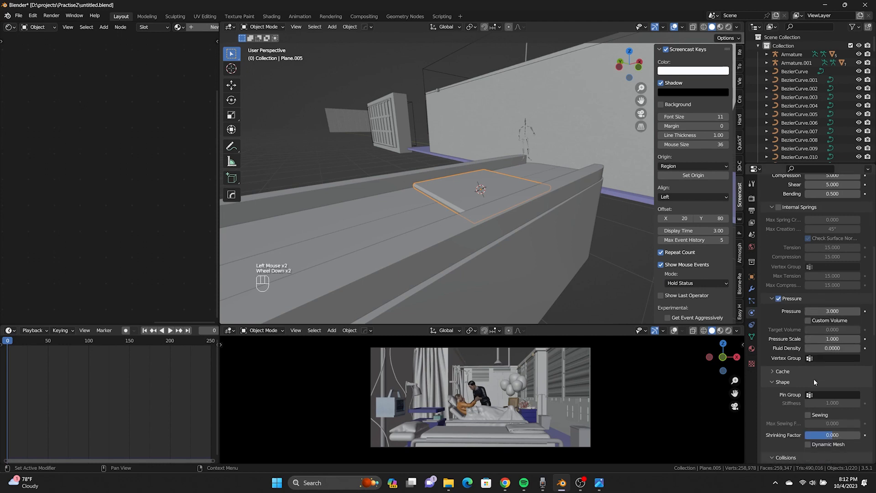
scroll(813, 379, "down", 6)
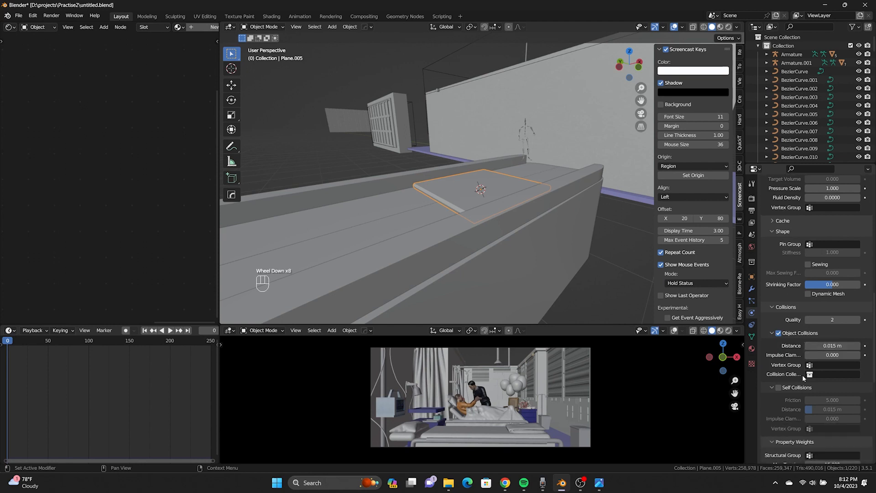
scroll(802, 374, "down", 1)
scroll(803, 375, "up", 2)
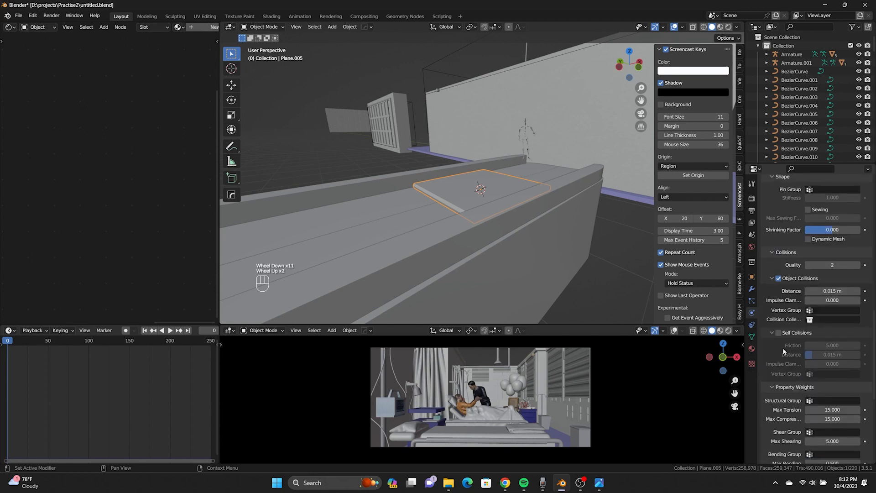
scroll(782, 343, "up", 3)
scroll(788, 339, "down", 7)
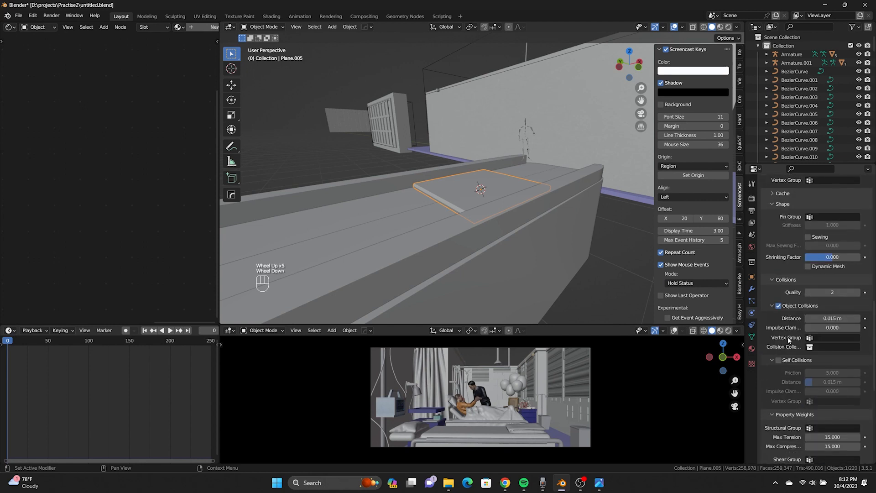
scroll(789, 342, "down", 4)
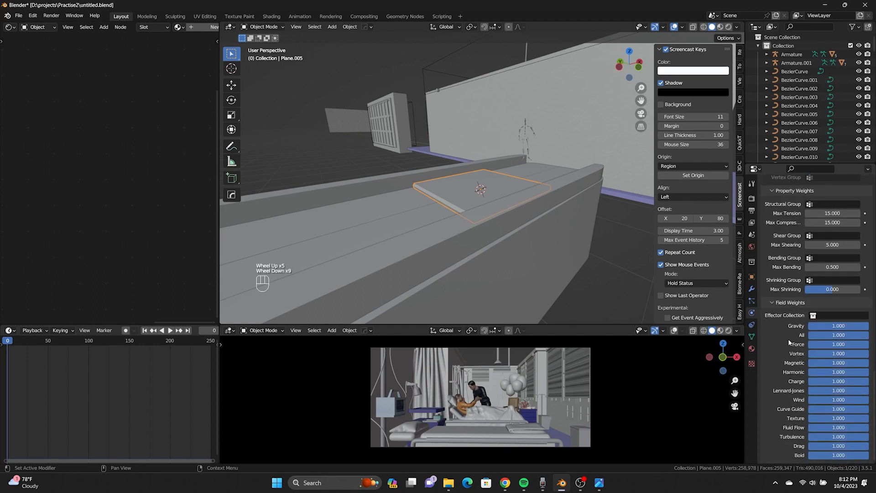
left_click_drag(844, 330, 358, 300)
Step: Run the cloth simulation, stop it at about frame 89 and shade the pillow smooth
left_click(169, 332)
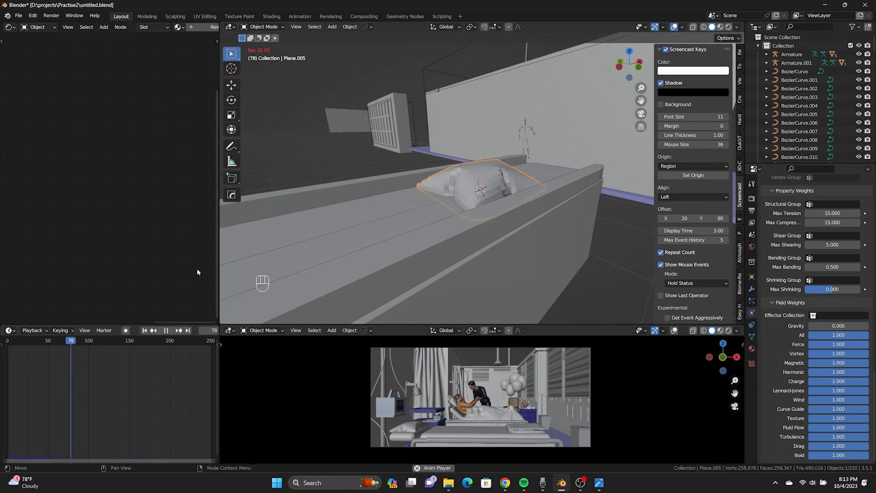
key("space")
middle_click_drag(429, 196, 506, 206)
right_click(505, 206)
left_click(504, 209)
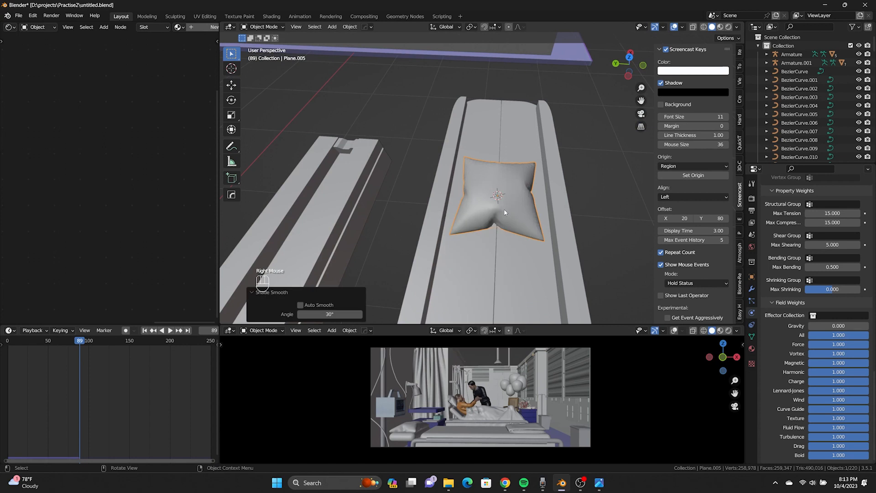
Step: Try moving the simulated pillow away from the bed twice in the front view, and undo both moves
left_click(589, 197)
middle_click_drag(586, 198, 488, 136)
left_click(461, 194)
key("g")
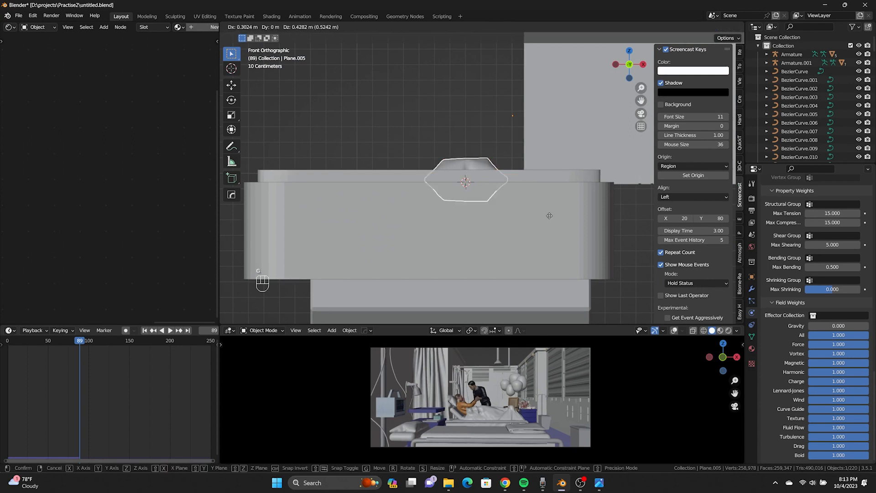
left_click(522, 209)
key("g")
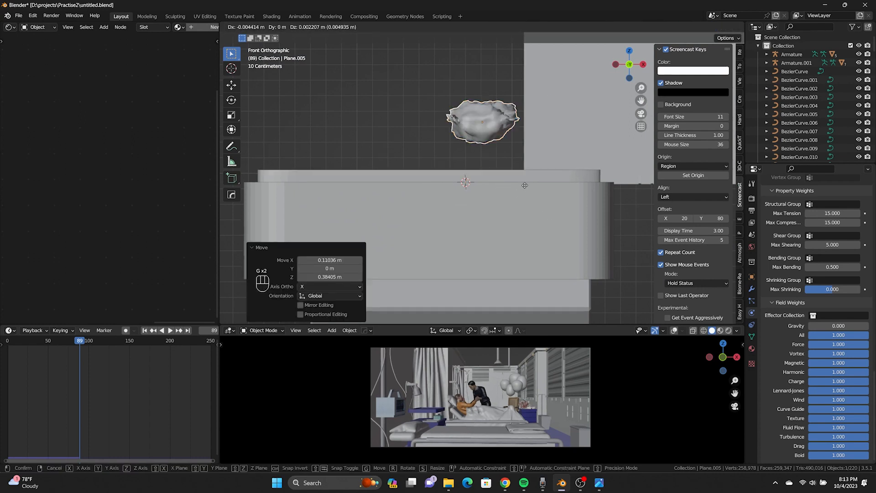
left_click(470, 149)
middle_click_drag(470, 149, 506, 206)
key("ctrl+z")
key("ctrl+z")
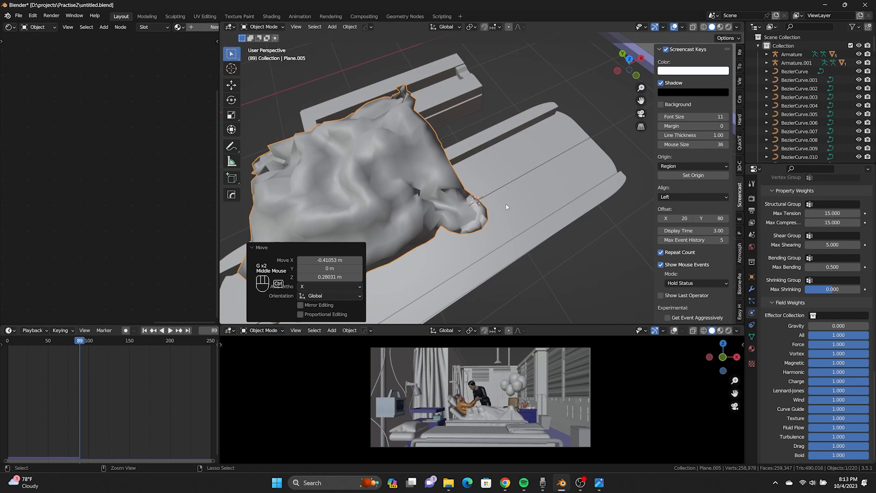
middle_click_drag(550, 236, 520, 204)
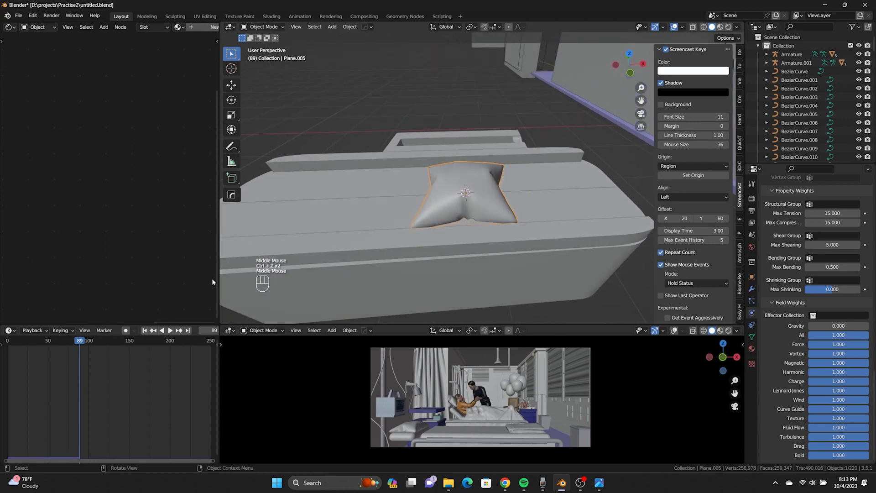
Step: Set the timeline to frame 97 and convert the simulated pillow with Visual Geometry to Mesh
left_click(77, 344)
mouse_move(77, 345)
left_mouse_down()
mouse_move(32, 348)
mouse_move(86, 354)
left_mouse_up()
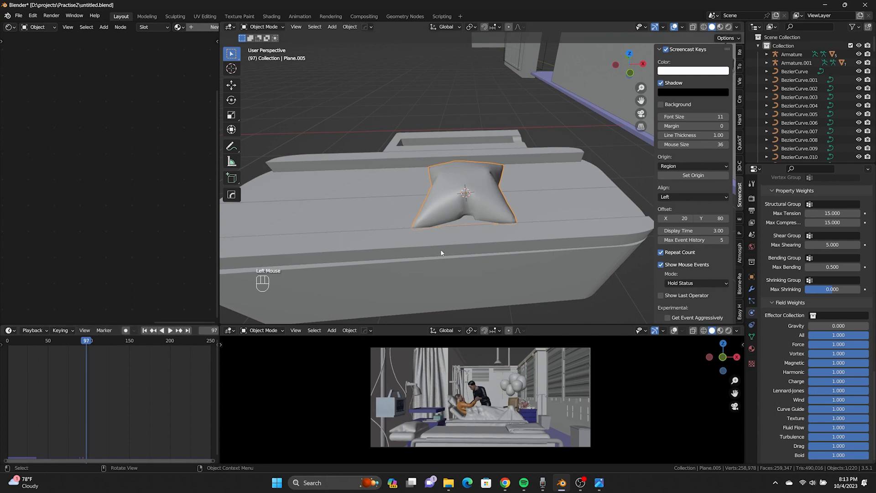
right_click(482, 186)
key("ctrl+a")
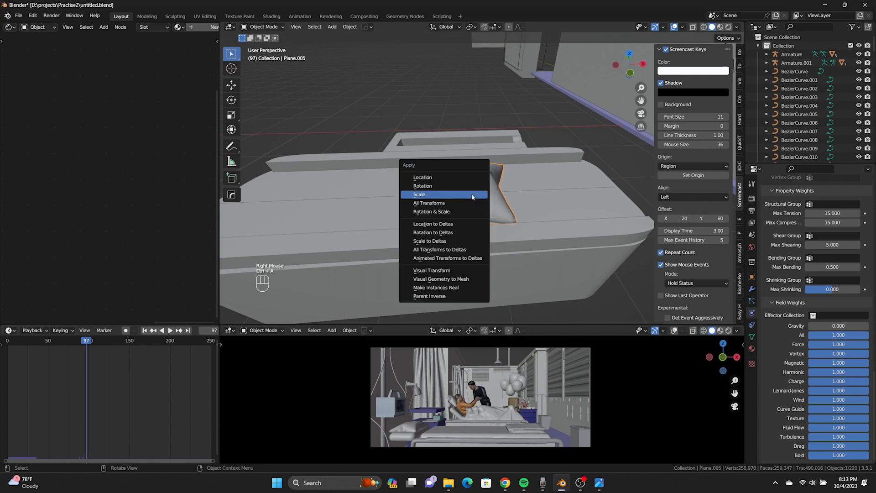
left_click(470, 280)
Step: Move the converted pillow upward off the bed
key("g")
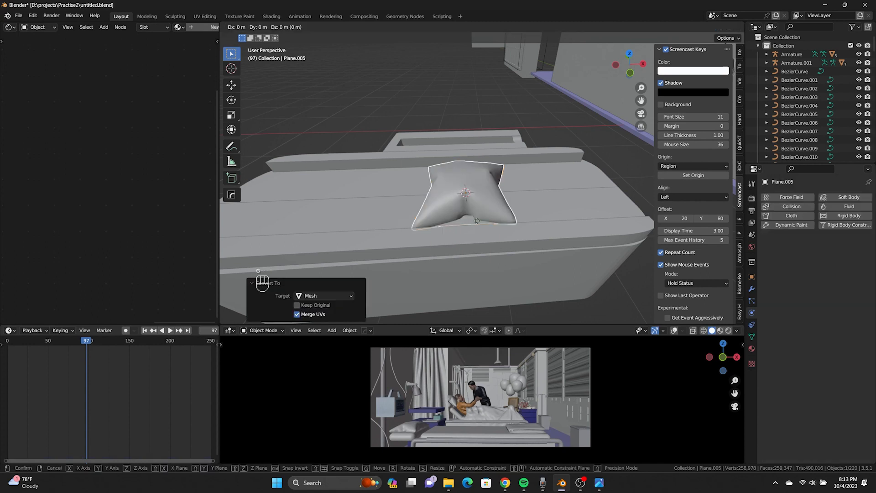
left_click(454, 156)
scroll(454, 146, "down", 2)
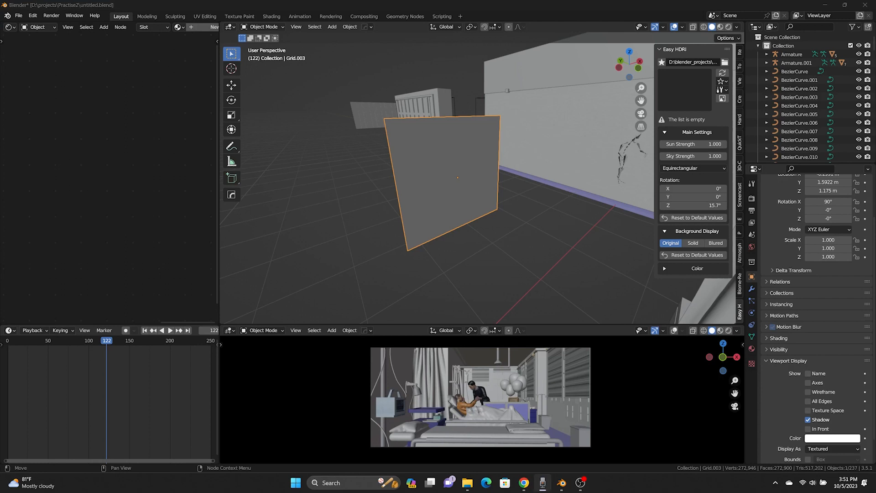
Step: Switch to the browser to view the "Quick & Easy Curtains/Cloth in Blender" tutorial page, and return to Blender
key("alt+Tab")
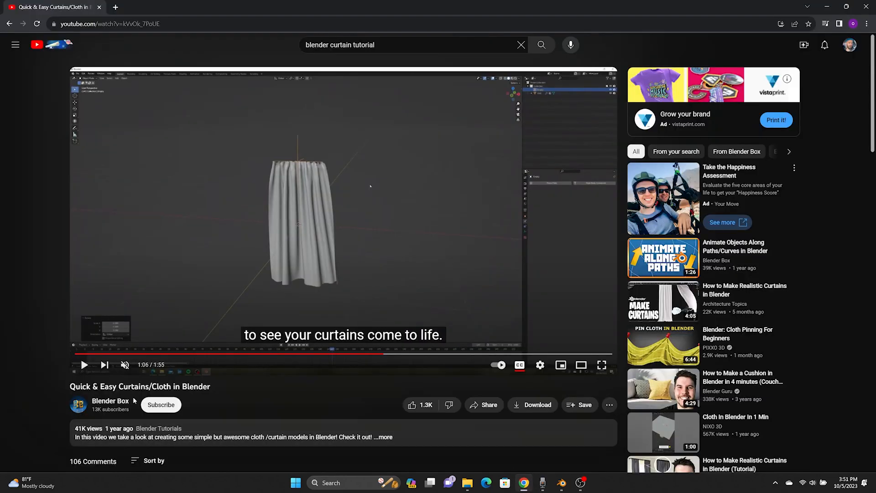
left_click(561, 489)
middle_click_drag(505, 255, 470, 194, "shift")
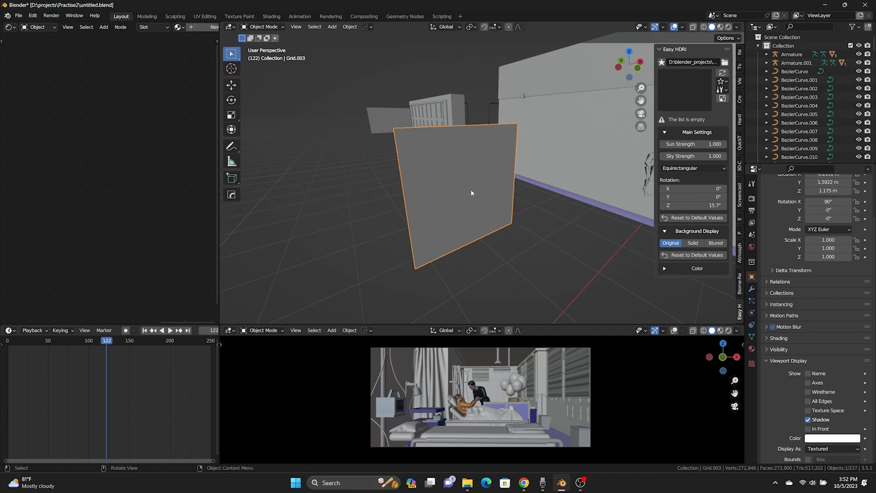
Step: Try adding a 2 m mesh grid with 50 by 50 subdivisions, and delete it
key("shift+a")
mouse_move(472, 187)
key("shift+a")
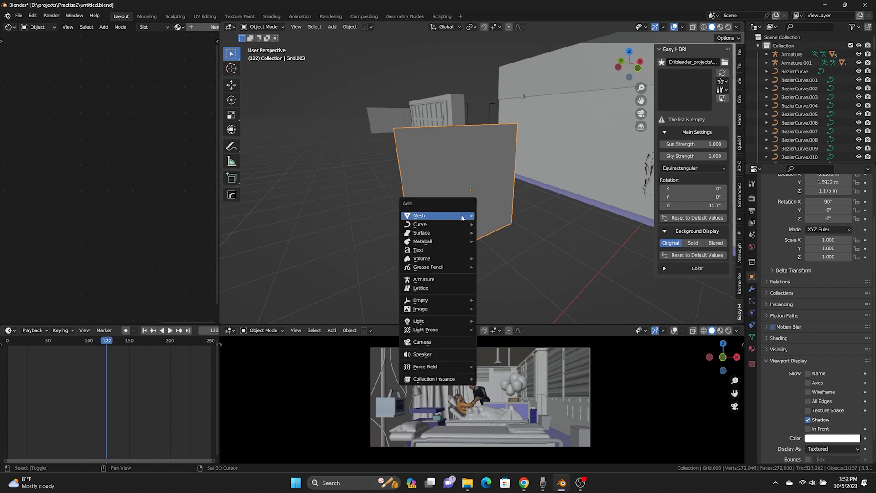
mouse_move(461, 215)
left_click(514, 286)
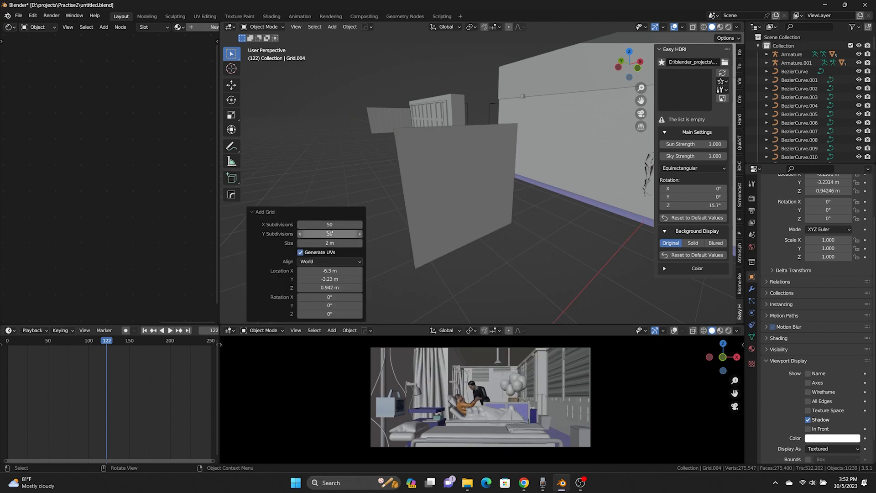
left_click(250, 210)
scroll(448, 234, "down", 8)
middle_click_drag(447, 234, 627, 235)
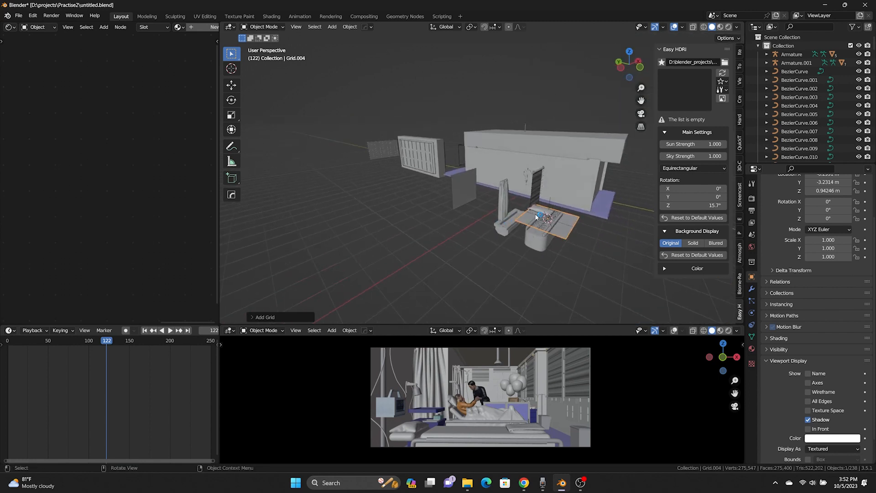
key("Delete")
Step: Enter edit mode on the upright grid and select every third vertex along its whole top edge
scroll(420, 196, "up", 5)
left_click(422, 213)
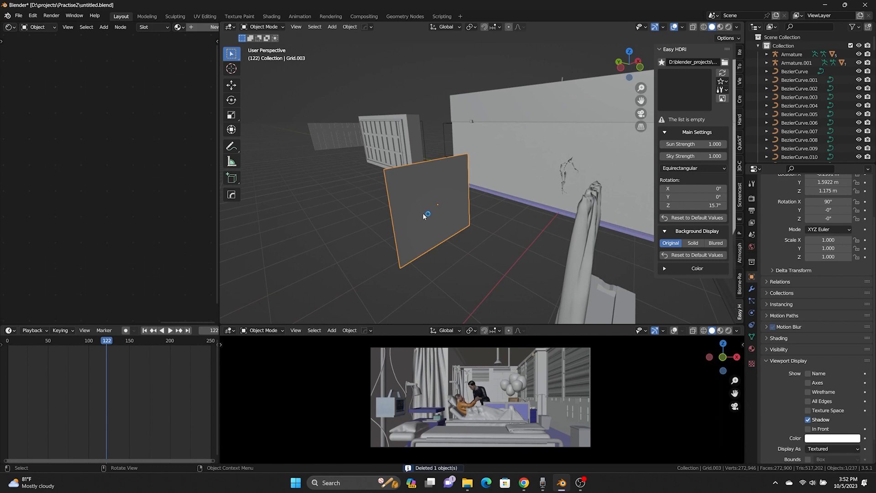
key("Tab")
middle_click_drag(423, 212, 409, 186)
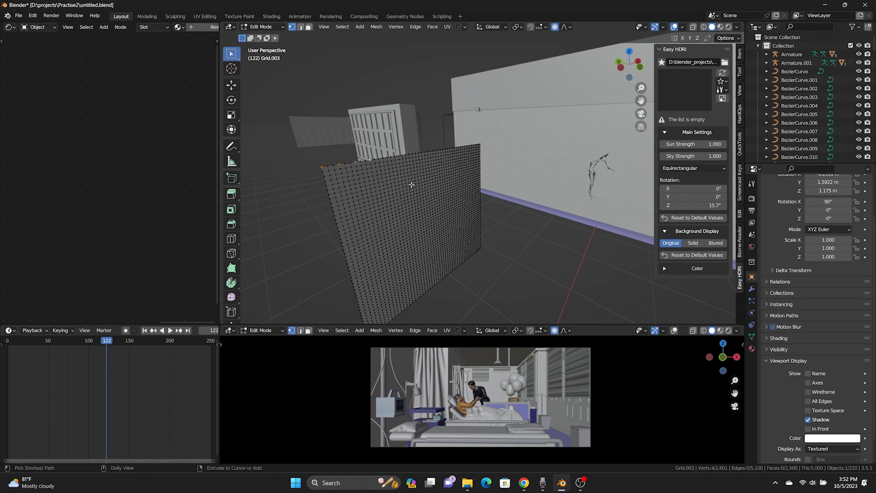
key("ctrl+shift+KP_Add")
key("ctrl+shift+KP_Add")
key("ctrl+shift+KP_Add")
scroll(393, 160, "up", 3)
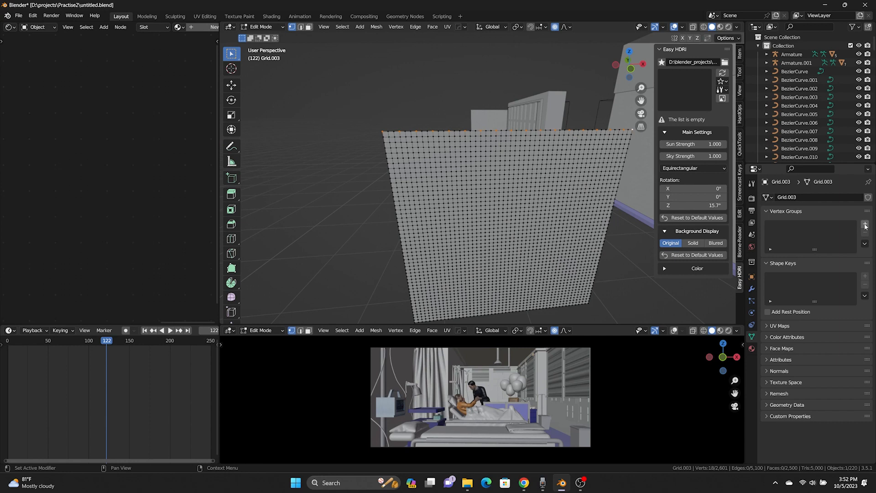
Step: Create a vertex group named "pinned vertex" and assign the selected top-edge vertices to it
left_click(865, 223)
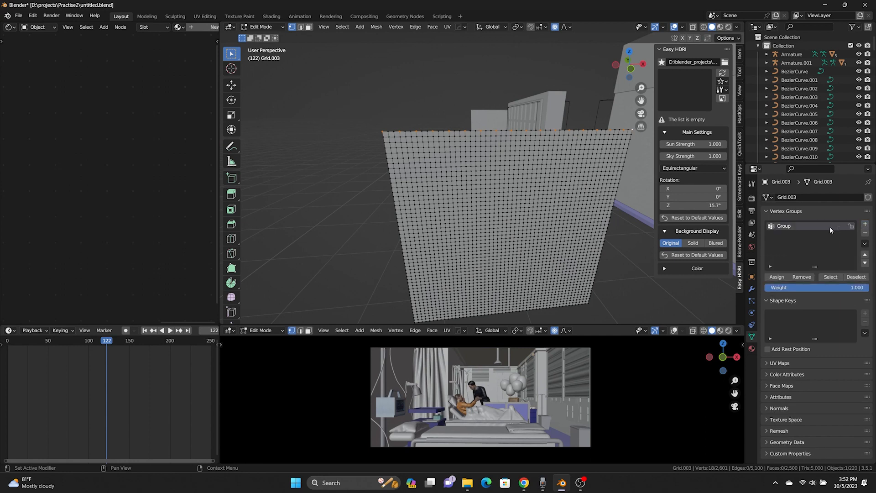
double_click(790, 229)
type("pinned vertex")
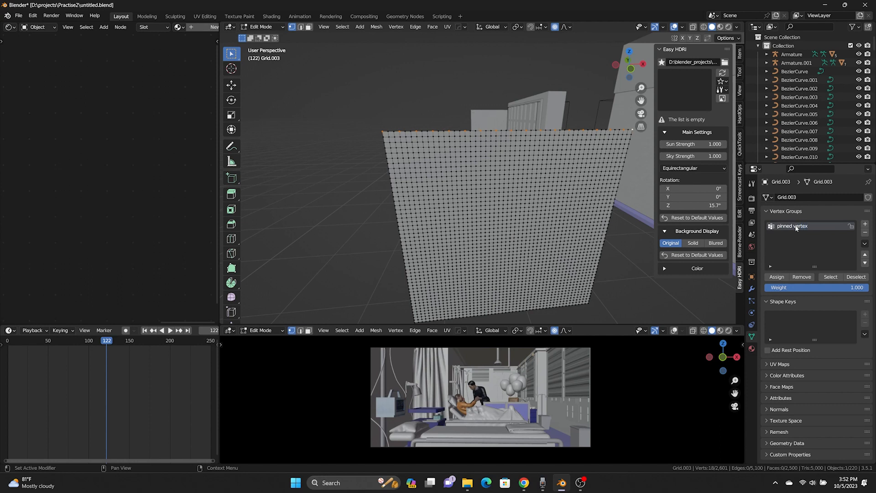
left_click(777, 277)
Step: Hook the selected top-edge vertices to a new object and leave edit mode
key("ctrl+h")
left_click(491, 143)
middle_click_drag(517, 156, 460, 174)
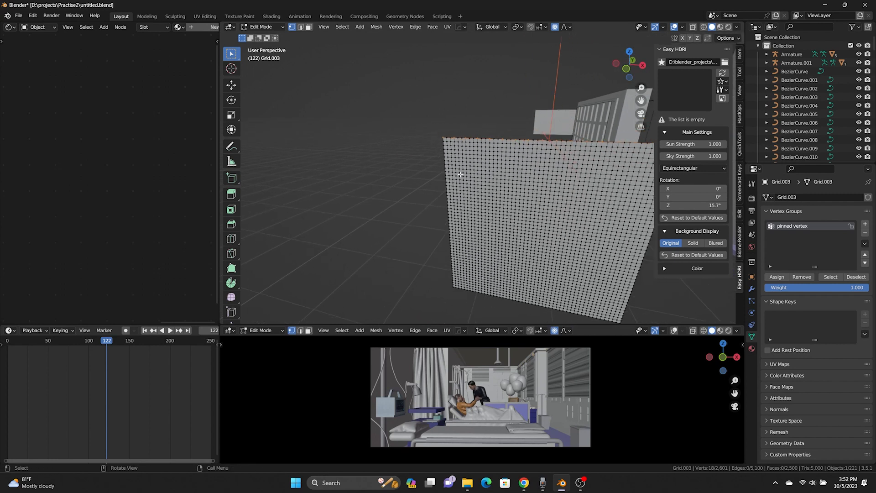
key("Tab")
middle_click_drag(534, 166, 382, 168)
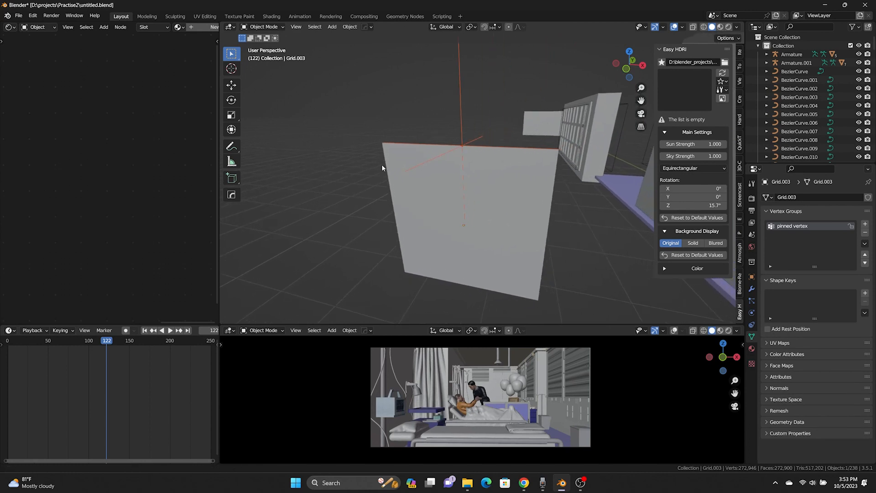
Step: Add Cloth physics to the upright grid and return the timeline to frame 0
left_click(752, 325)
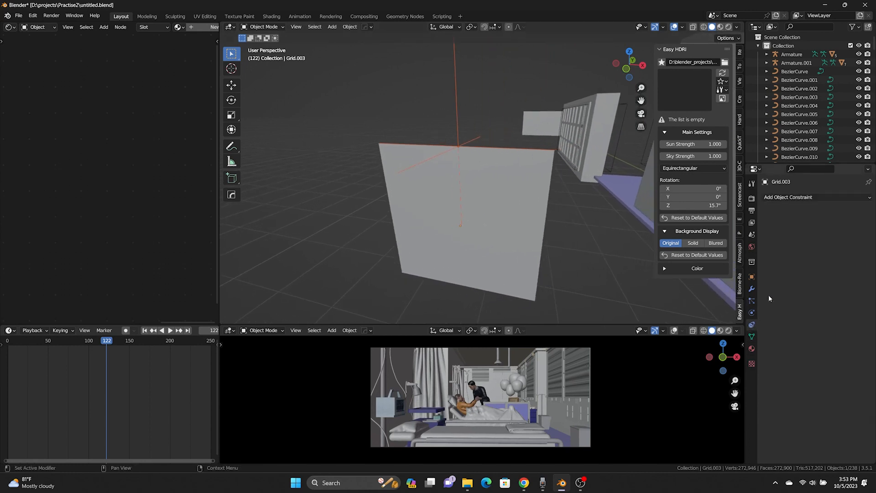
left_click(810, 199)
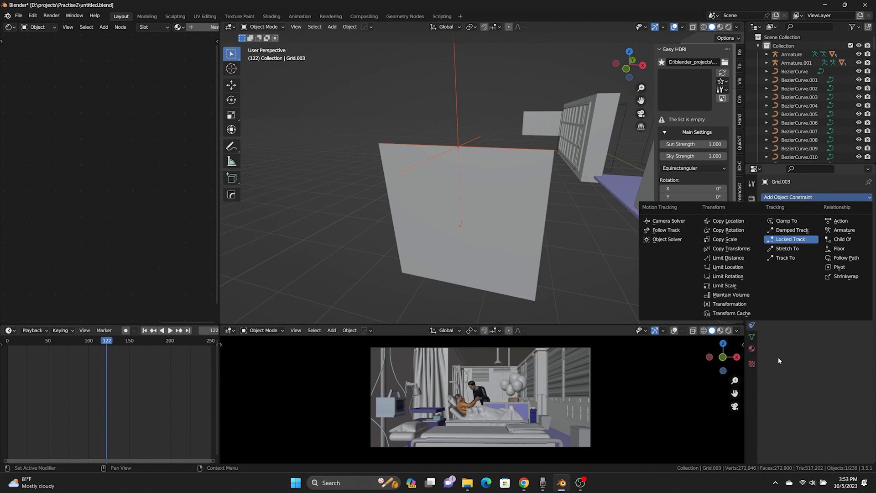
left_click(759, 313)
left_click(786, 216)
key("space")
key("space")
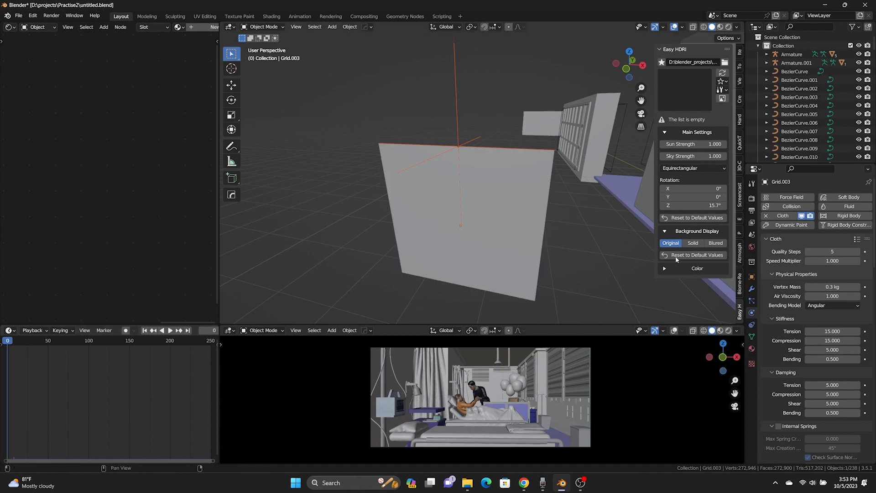
Step: Enable Self Collisions in the grid's cloth settings
scroll(810, 280, "down", 1)
scroll(809, 277, "down", 12)
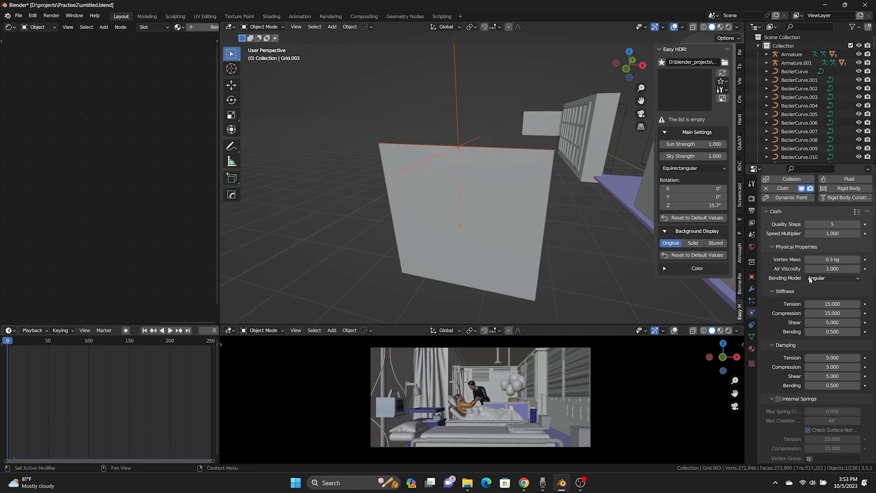
scroll(787, 333, "down", 4)
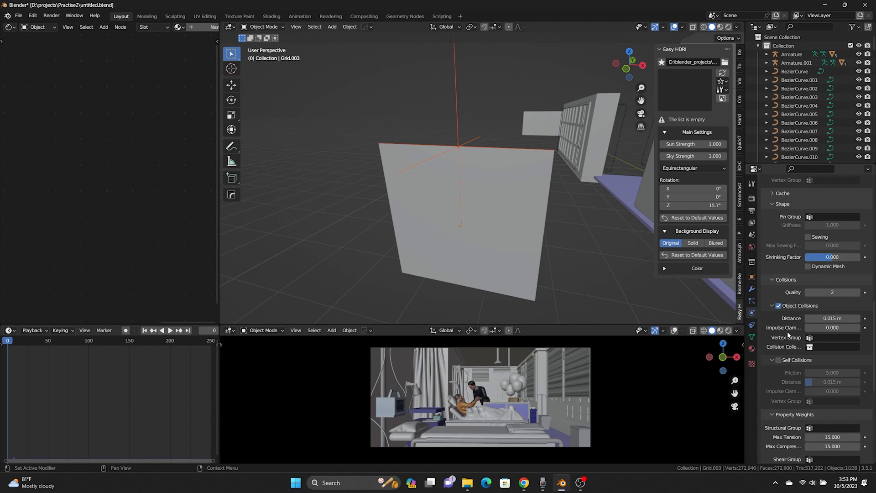
left_click(779, 361)
scroll(787, 346, "down", 2)
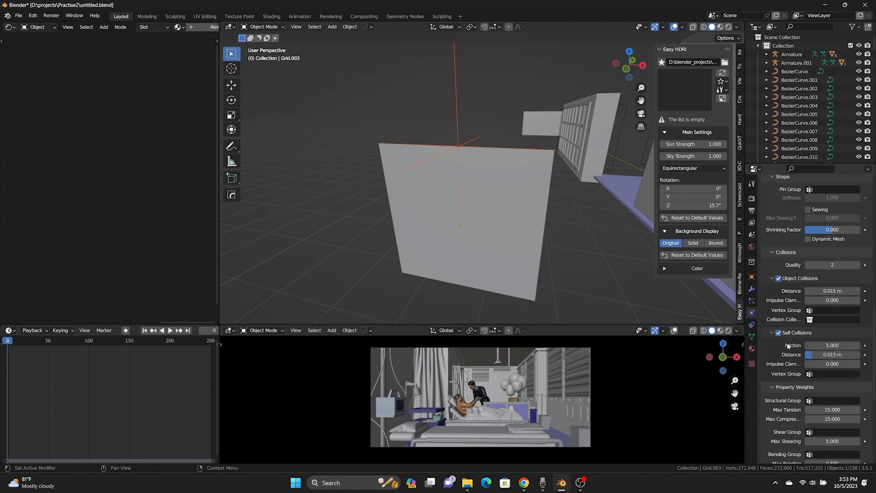
Step: Set the Pin Group in the grid's cloth settings to "pinned vertex"
scroll(787, 338, "up", 6)
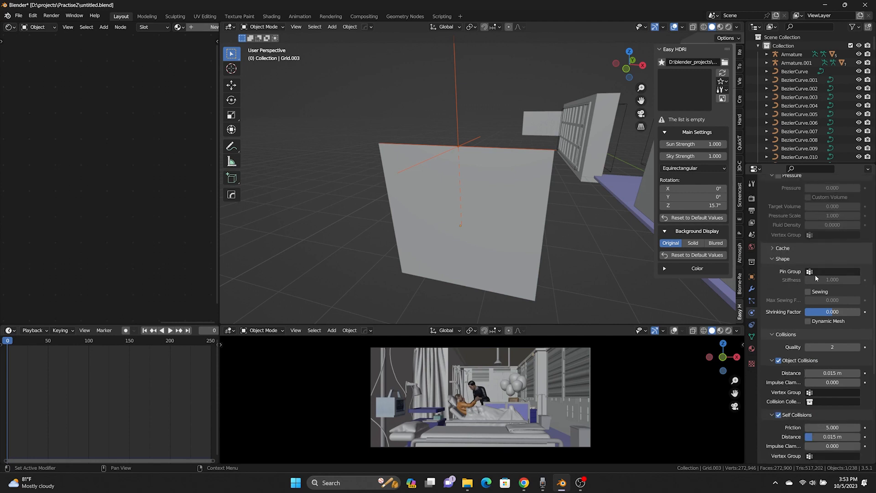
left_click(811, 272)
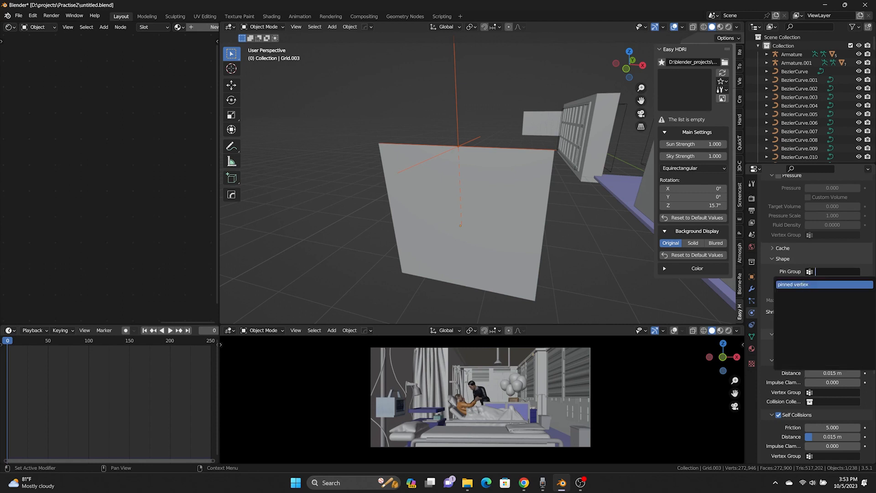
left_click(800, 284)
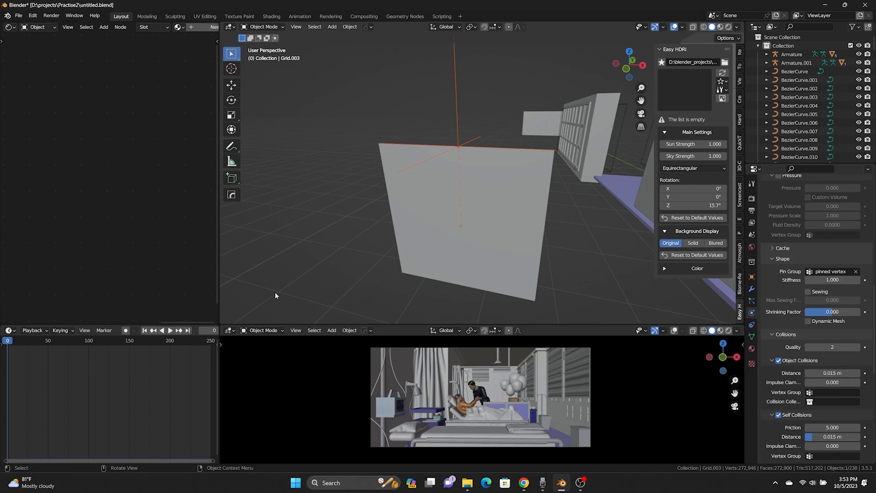
Step: Play the cloth simulation, scale the hook down so the top edge gathers into curtain folds, and stop playback
left_click(169, 334)
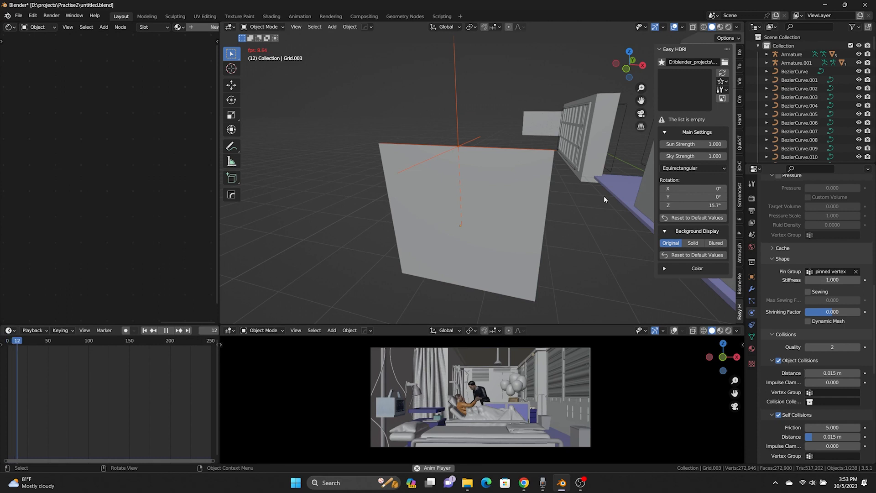
key("s")
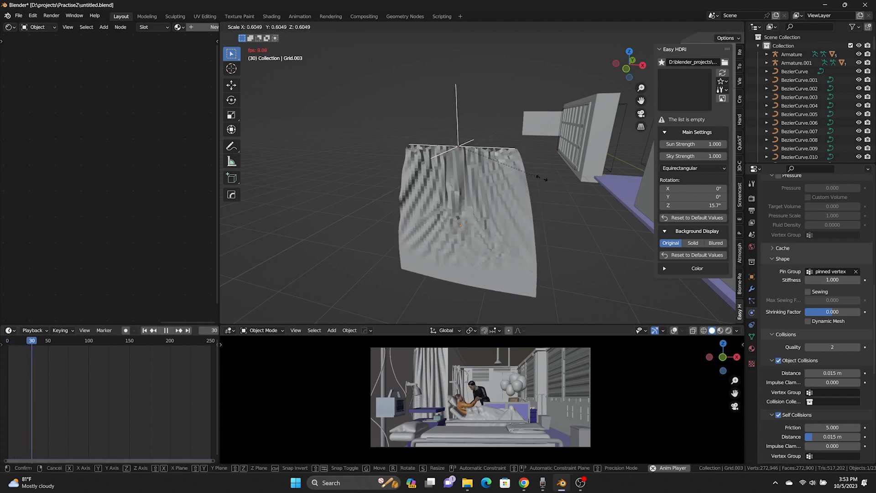
left_click(494, 165)
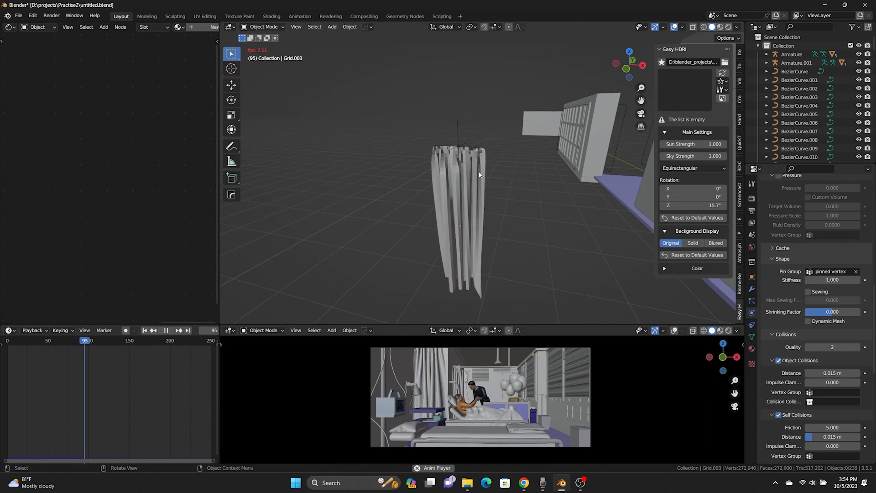
left_click(166, 330)
Step: Apply smooth shading to the gathered curtain
left_click(462, 220)
right_click(462, 220)
left_click(461, 223)
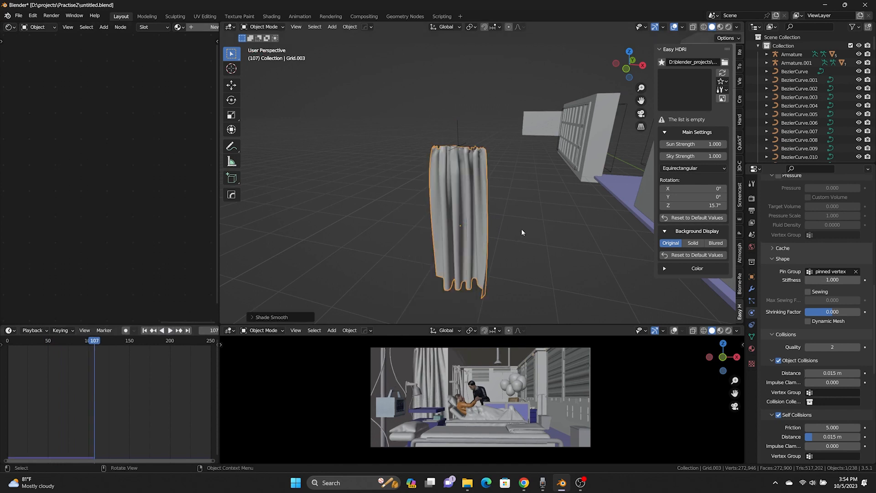
middle_click_drag(522, 232, 576, 231)
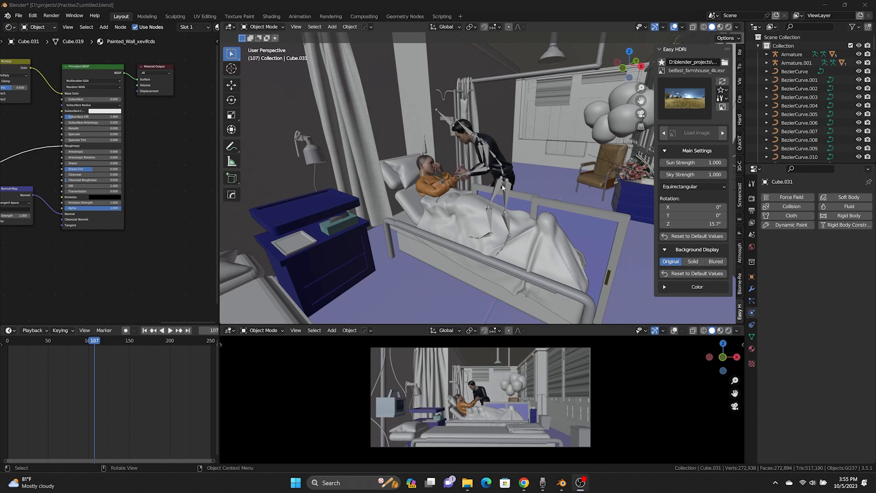
Step: Select the armature of the figure standing beside the bed and switch it to Pose Mode
scroll(502, 187, "down", 6)
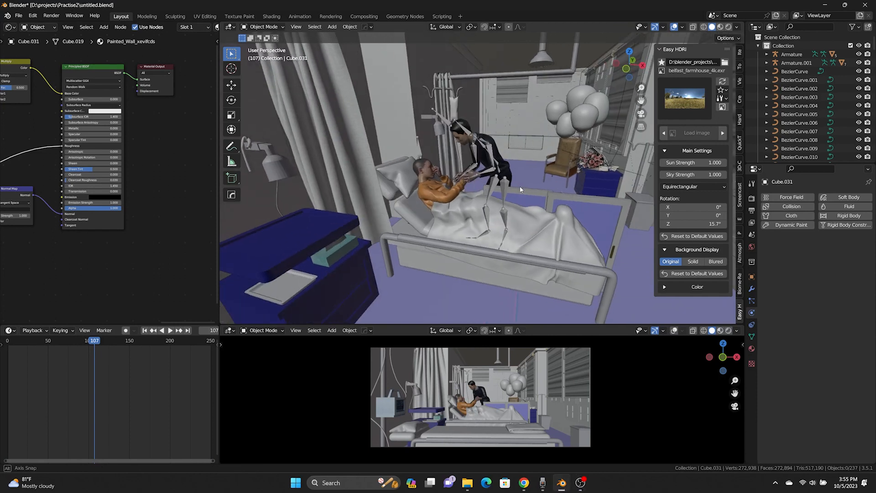
scroll(506, 186, "up", 5)
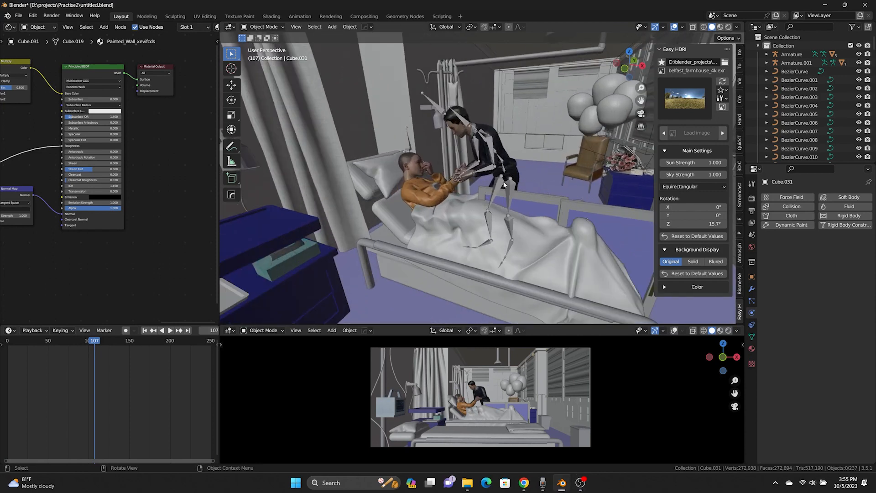
left_click(489, 132)
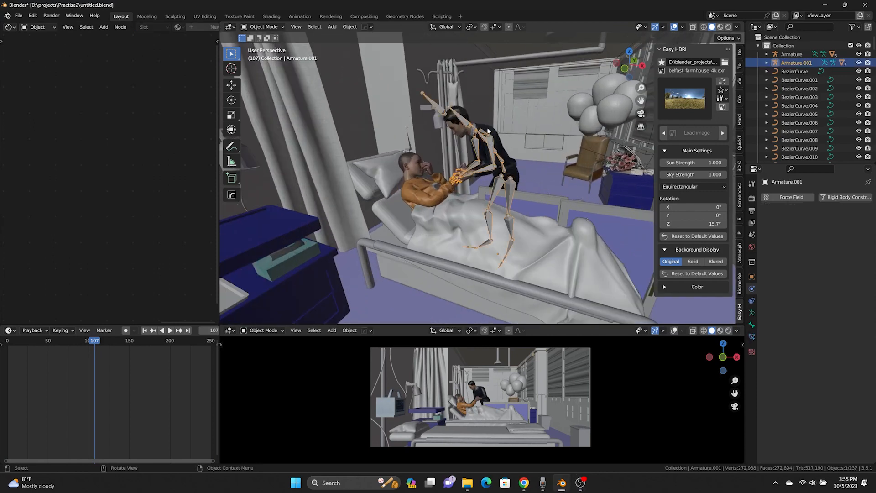
left_click(273, 28)
left_click(279, 56)
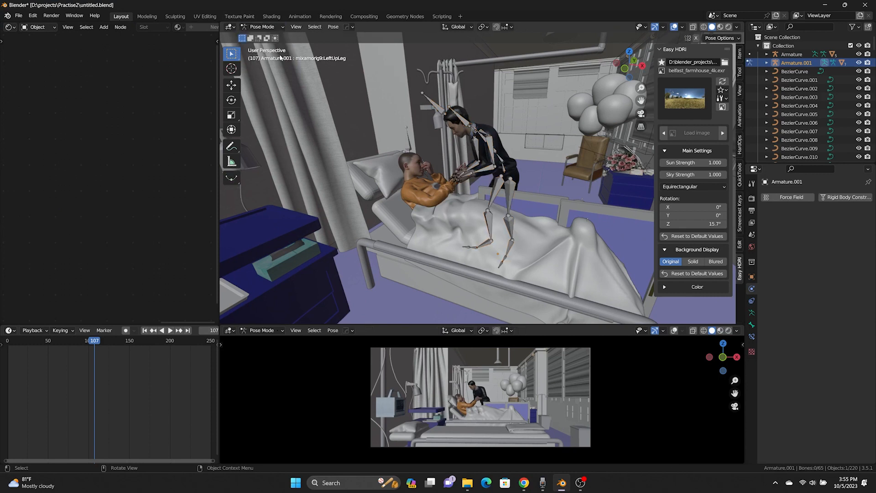
Step: Try rotating the standing figure's left forearm bone and undo the rotation
mouse_move(466, 165)
middle_mouse_down()
mouse_move(542, 204)
mouse_move(512, 182)
mouse_move(527, 189)
mouse_move(504, 193)
mouse_move(484, 167)
middle_mouse_up()
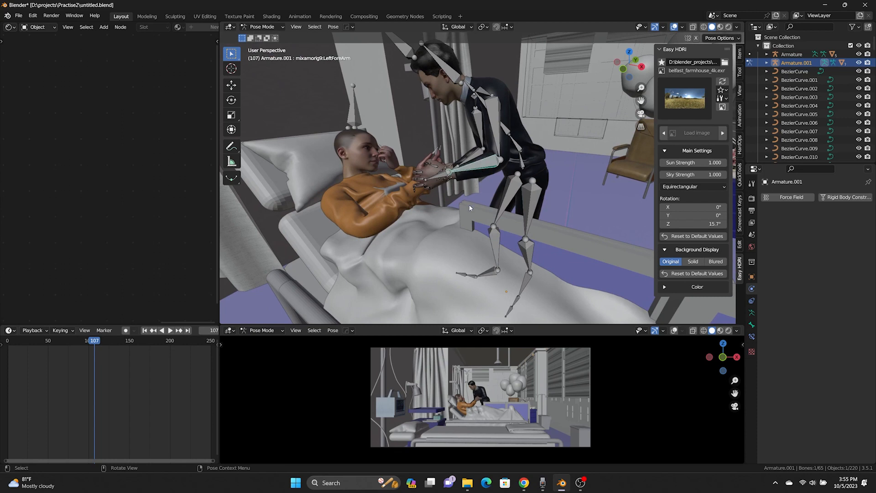
key("r")
left_click(492, 209)
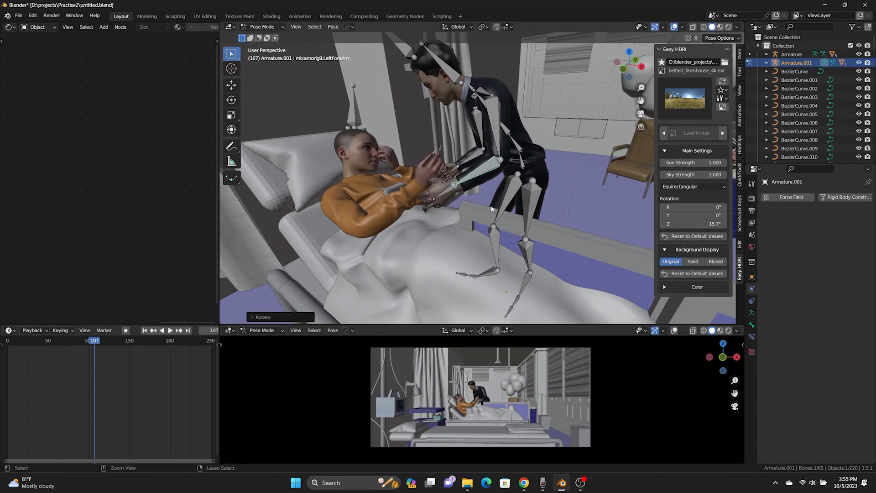
key("ctrl+z")
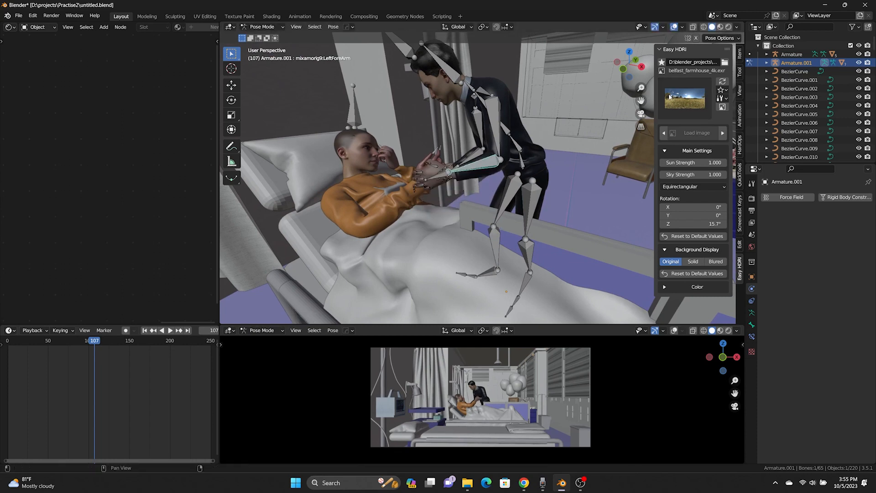
Step: Enable the Screencast Keys display and rotate the standing figure's left upper arm bone slightly
left_click(740, 206)
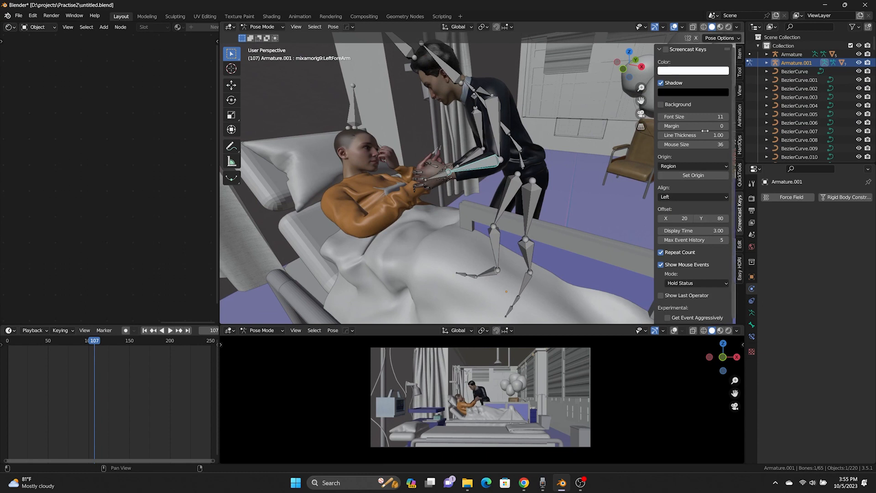
left_click(495, 133)
key("r")
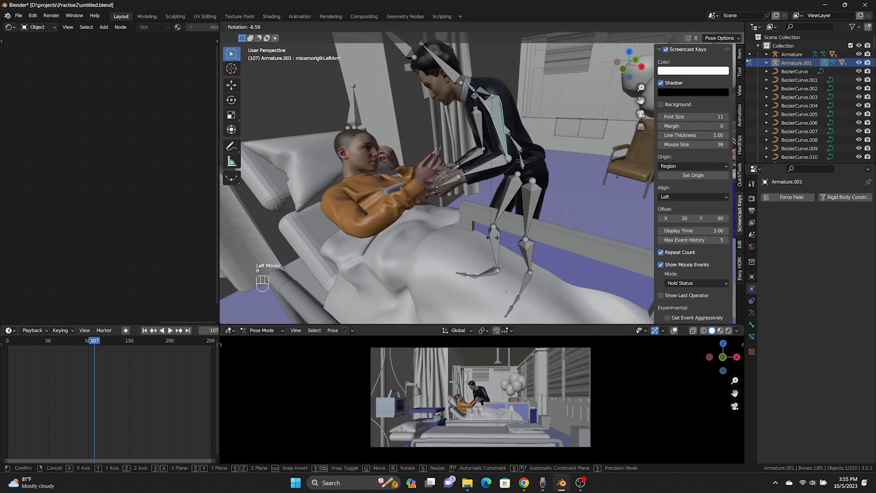
left_click(445, 202)
Step: Try rotating the standing figure's head bone and undo the rotation
middle_click_drag(445, 202, 351, 163)
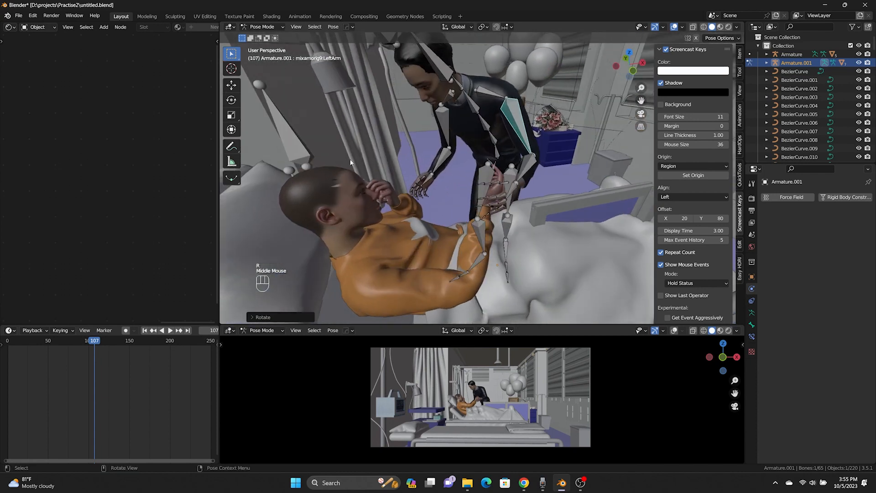
left_click(292, 171)
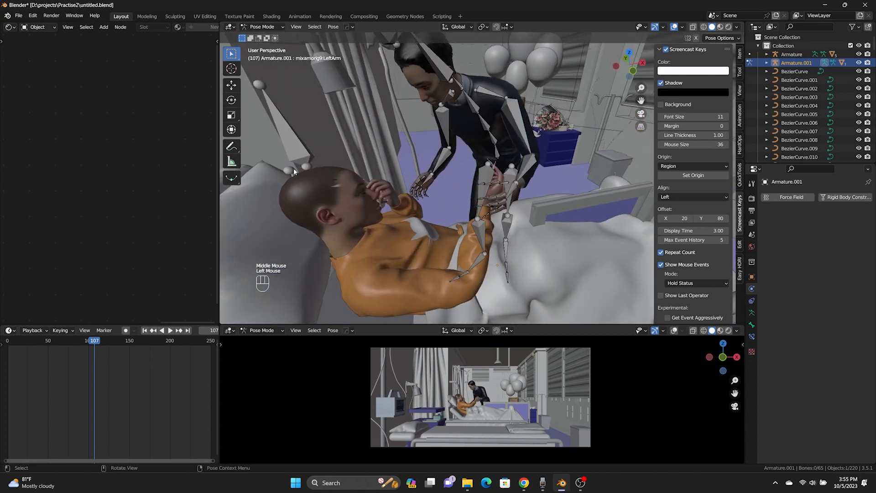
left_click(434, 69)
key("r")
left_click(406, 122)
key("ctrl+z")
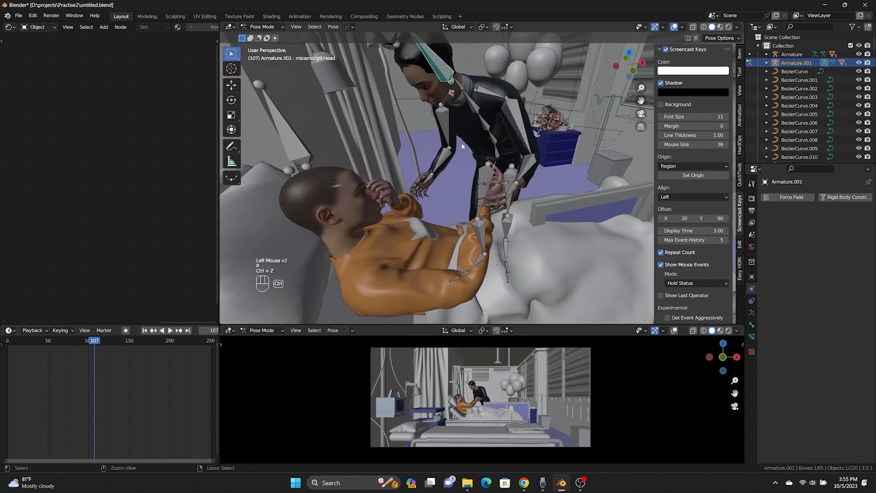
Step: Try rotating the standing figure's right forearm and right upper leg bones, undoing the changes
left_click(441, 167)
key("r")
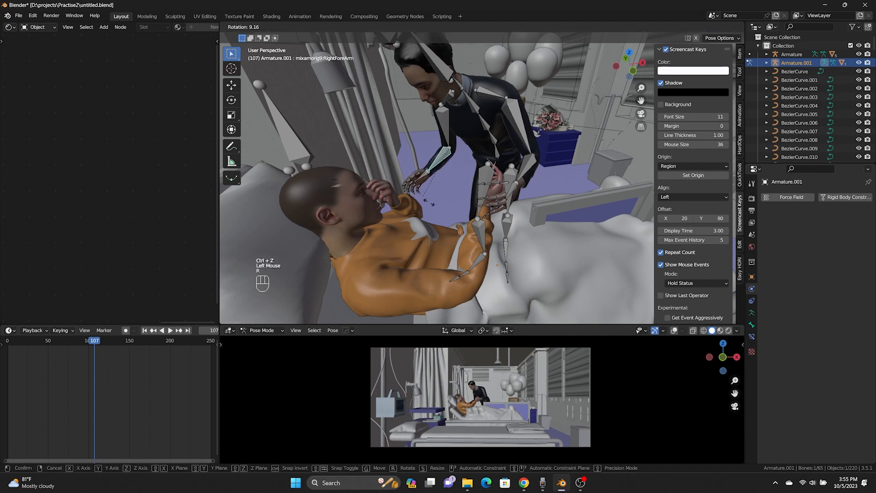
left_click(441, 199)
left_click(484, 168)
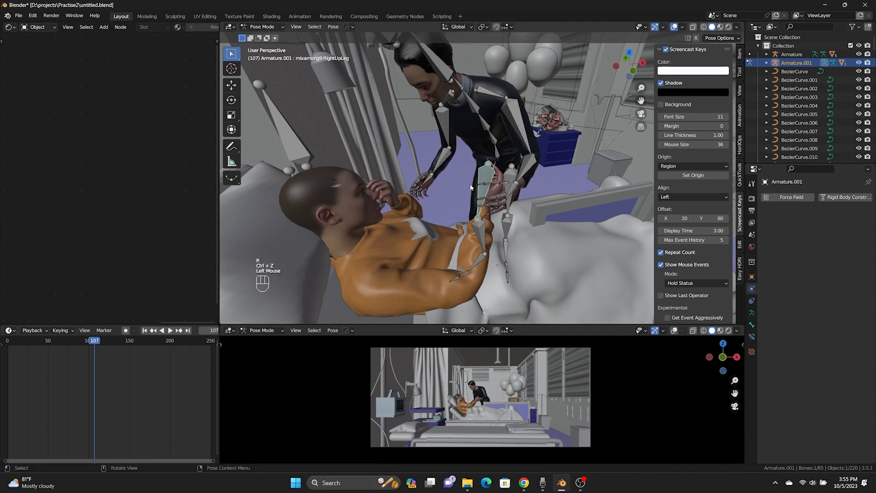
key("r")
key("ctrl+z")
Step: Return the standing figure's armature to Object Mode
left_click(279, 27)
left_click(267, 36)
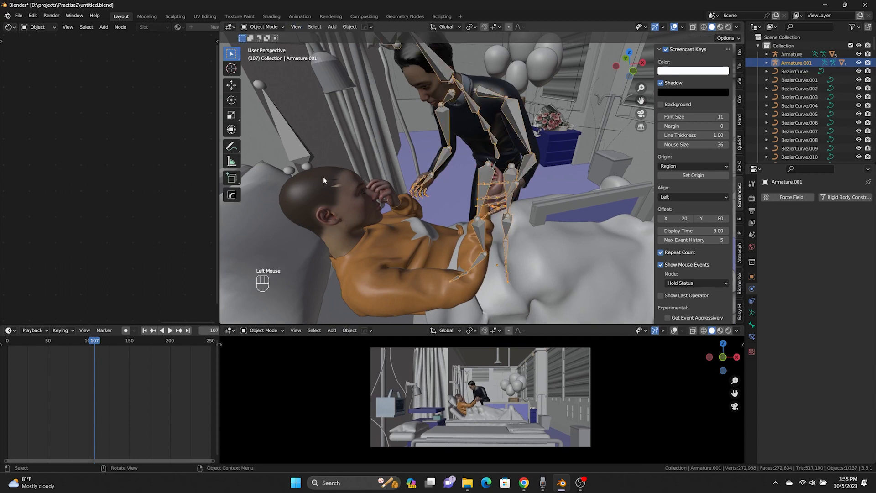
Step: Examine the flower bouquet on the blue cabinet beside the armchair at the far end of the room
scroll(532, 187, "down", 2)
middle_click_drag(533, 188, 506, 183)
left_click(532, 147)
scroll(493, 176, "down", 2)
scroll(493, 176, "down", 1)
scroll(493, 176, "up", 2)
scroll(498, 203, "up", 3)
scroll(498, 204, "up", 2)
left_click(504, 184)
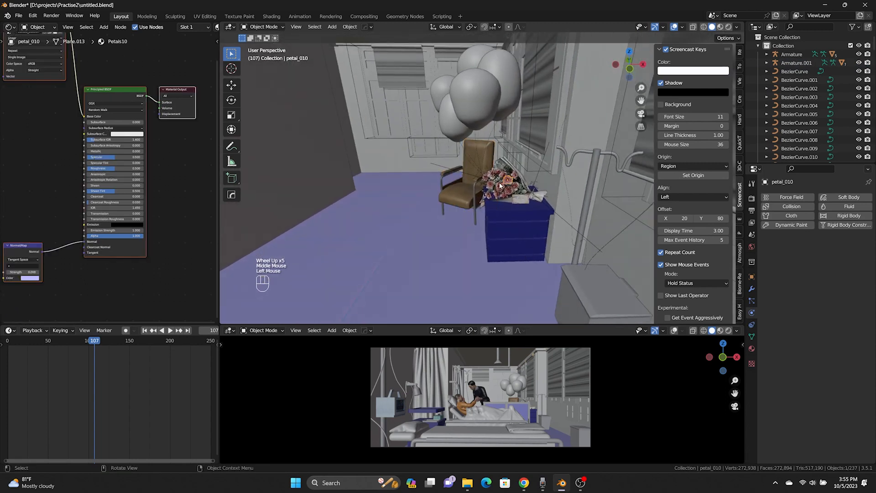
key("KP_Decimal")
scroll(513, 240, "down", 8)
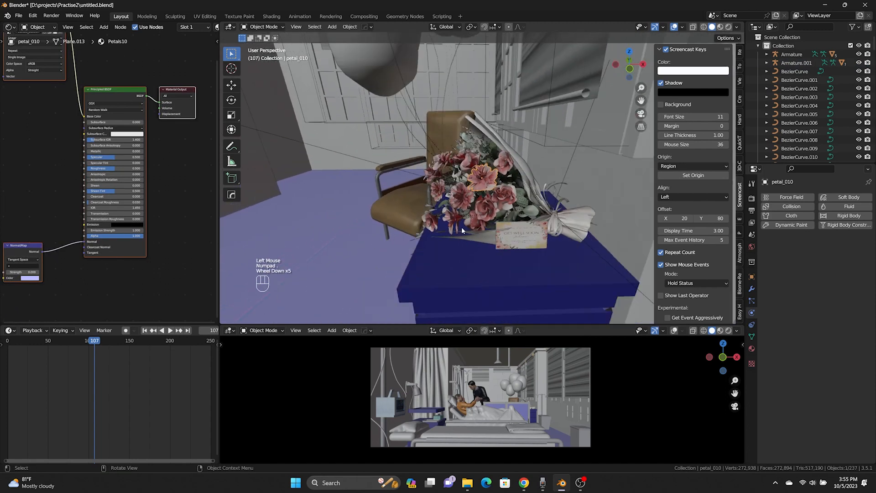
Step: Examine the layout of the whole hospital room from the bedside and from behind the camera
middle_click_drag(445, 204, 497, 206)
scroll(458, 202, "down", 4)
key("KP_0")
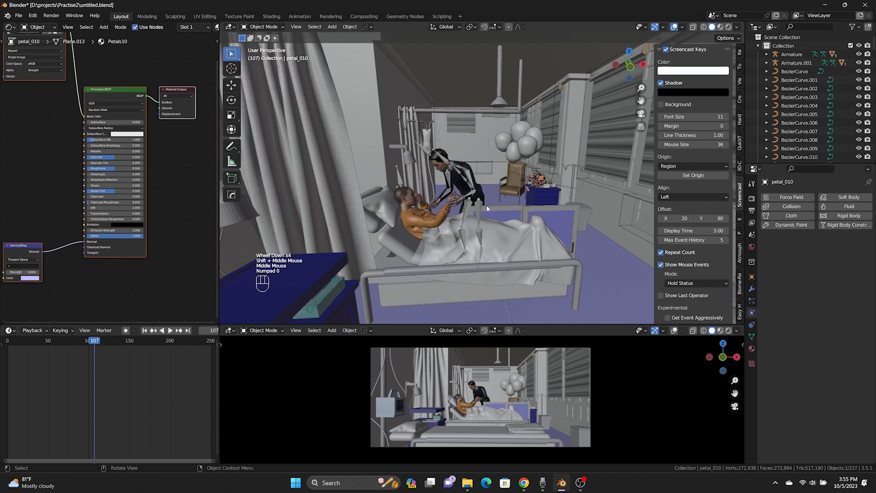
key("KP_0")
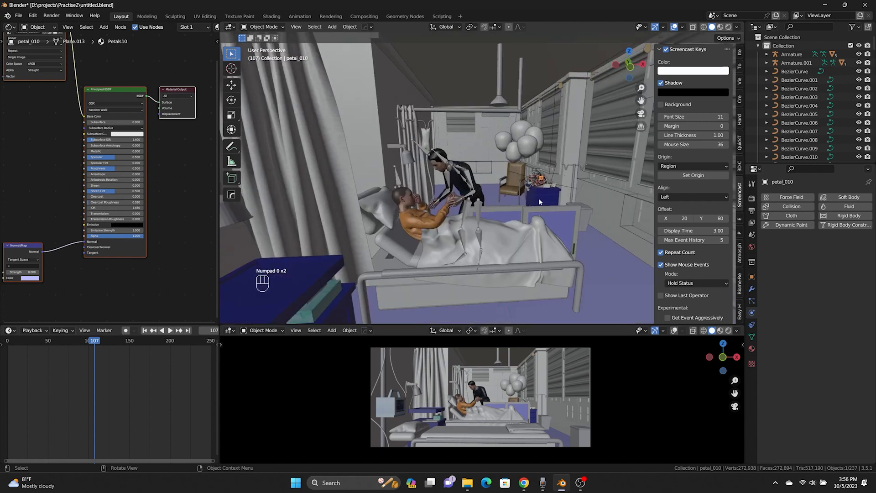
scroll(518, 178, "down", 4)
mouse_move(518, 176)
middle_mouse_down()
mouse_move(500, 192)
mouse_move(483, 190)
mouse_move(518, 184)
middle_mouse_up()
scroll(512, 179, "up", 2)
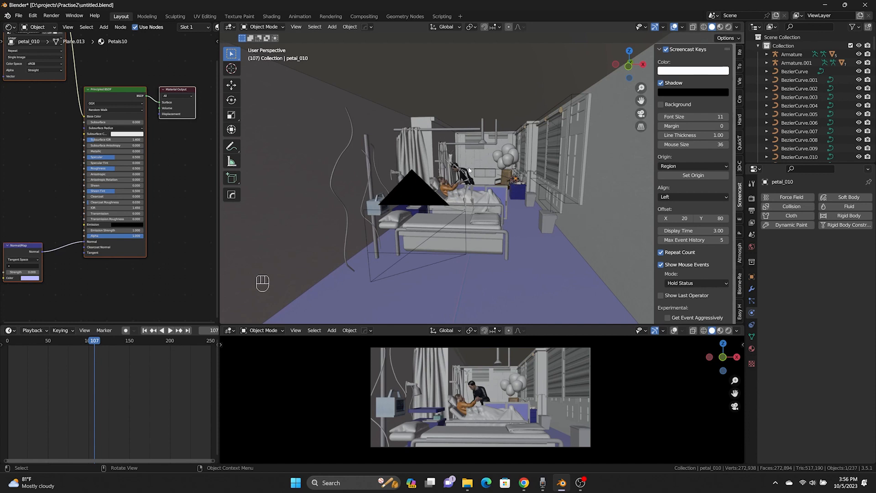
mouse_move(470, 183)
middle_mouse_down()
mouse_move(490, 187)
mouse_move(469, 192)
middle_mouse_up()
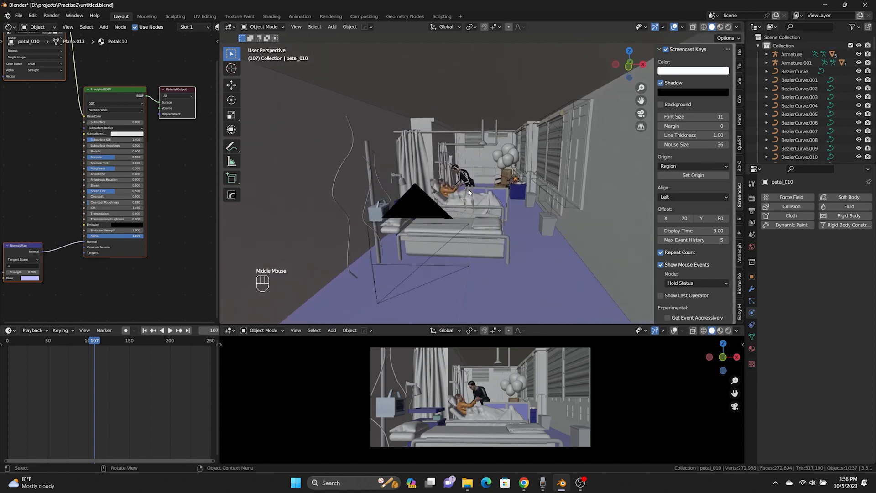
Step: Inspect the beds and surrounding objects, and frame the wall-mounted lamp beside the curtain for a close look
left_click(450, 159)
left_click(451, 159)
scroll(451, 160, "up", 4)
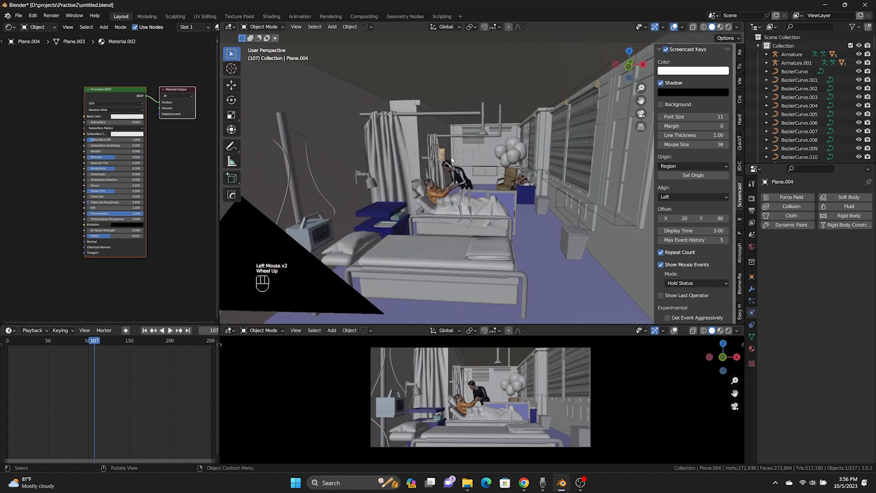
middle_click_drag(435, 166, 456, 169, "shift")
scroll(451, 168, "down", 2)
left_click(264, 192)
middle_click_drag(264, 191, 322, 180, "shift")
scroll(365, 157, "up", 2)
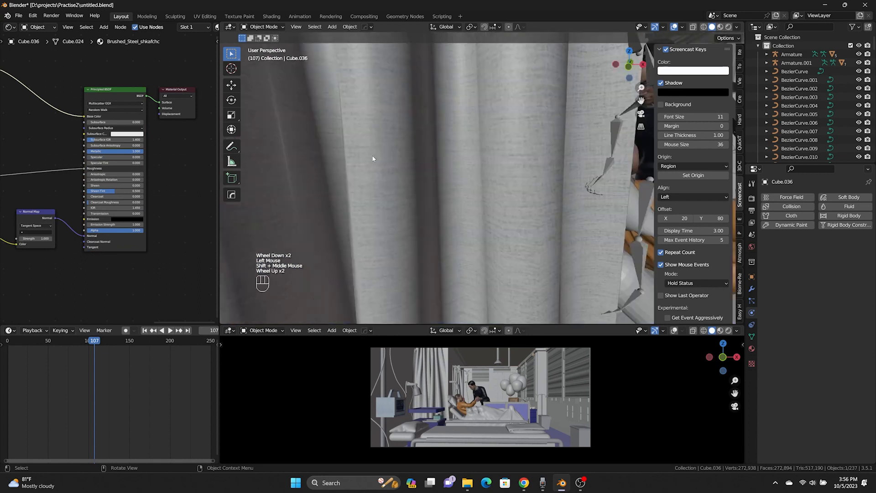
scroll(372, 158, "down", 1)
key("KP_Decimal")
mouse_move(518, 217)
middle_mouse_down()
mouse_move(472, 158)
mouse_move(523, 210)
middle_mouse_up()
scroll(488, 202, "down", 2)
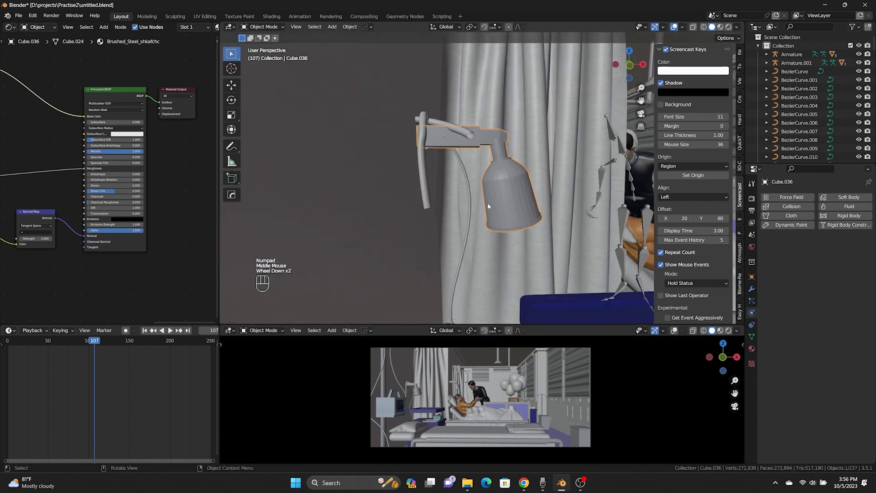
Step: Add a Bezier curve at the 3D cursor over the rounded block, working in the top view
scroll(487, 203, "down", 6)
middle_click_drag(464, 211, 413, 228)
middle_click_drag(413, 228, 507, 118, "shift")
scroll(461, 155, "up", 4)
middle_click_drag(479, 149, 491, 213, "shift")
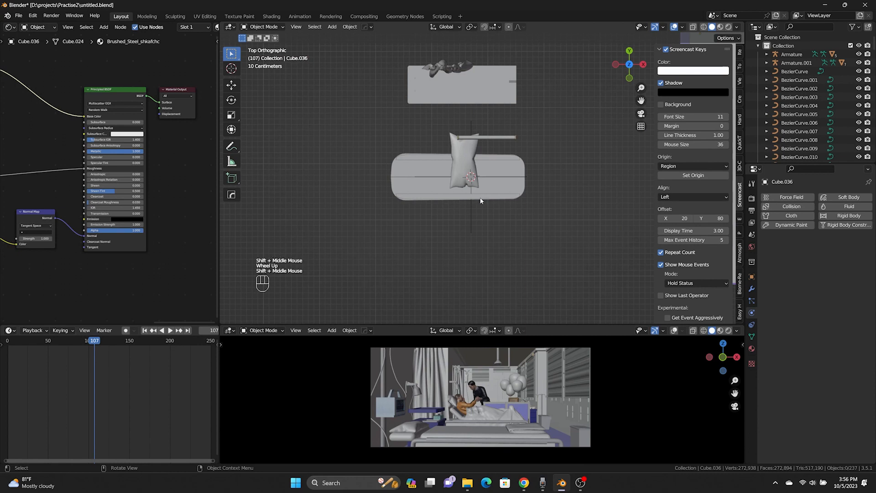
scroll(480, 195, "up", 1)
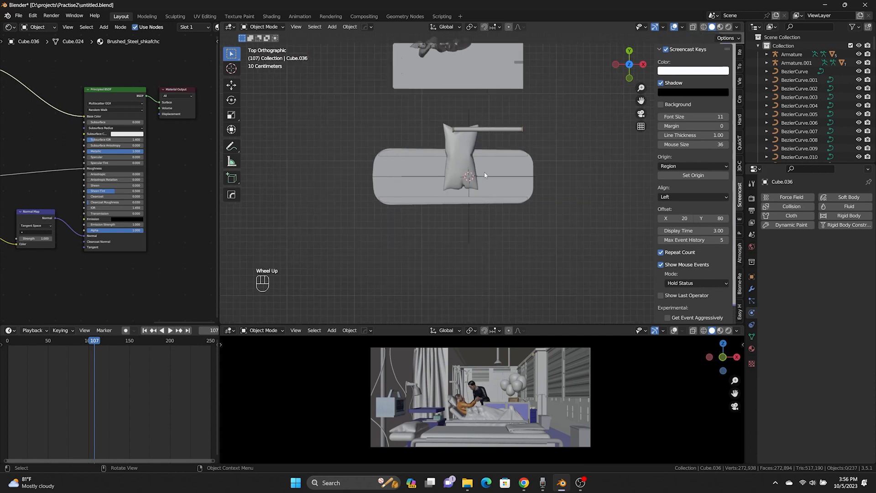
key("shift+a")
mouse_move(479, 182)
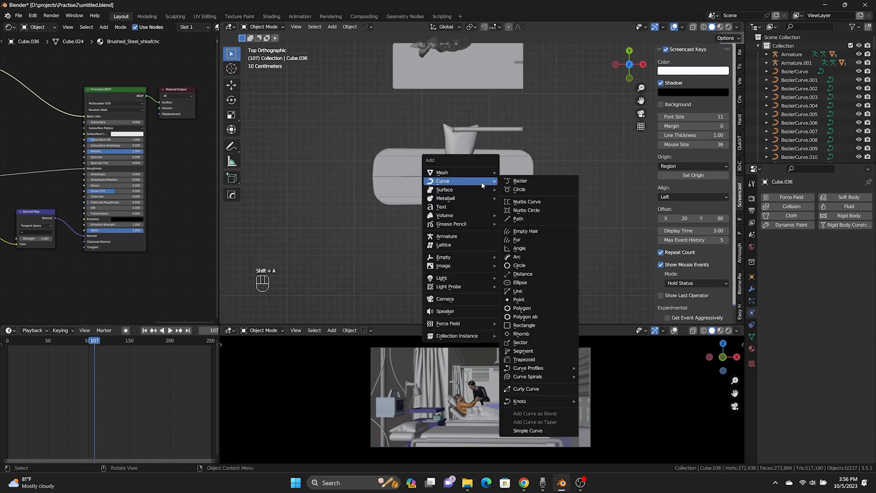
left_click(537, 183)
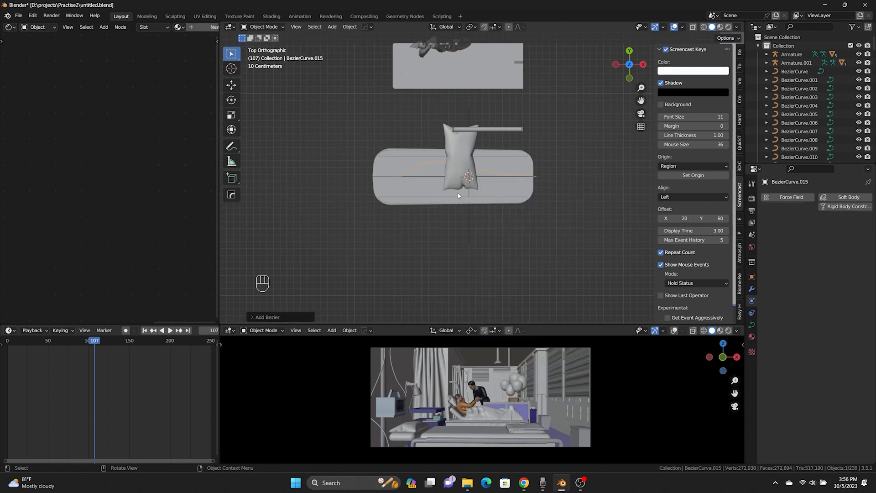
Step: Delete the new Bezier curve's default points and draw a wavy freehand curve in the empty area in front of the rounded block
key("Tab")
left_click(609, 240)
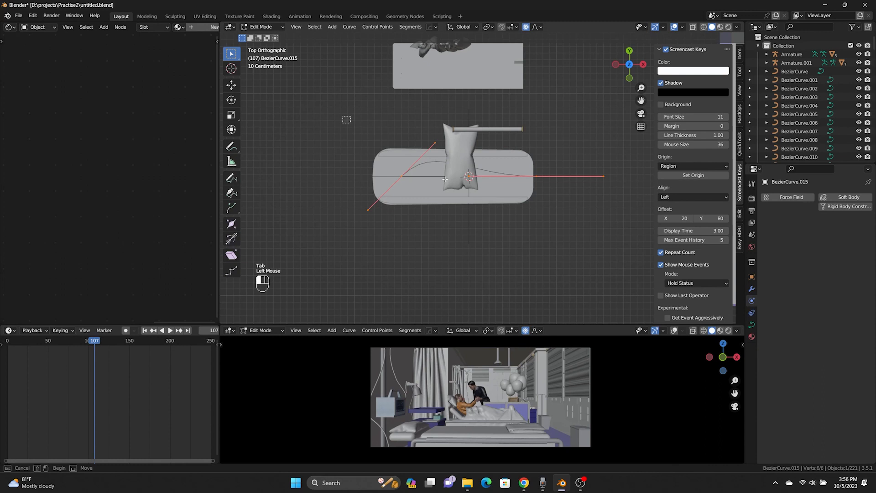
key("x")
left_click(608, 240)
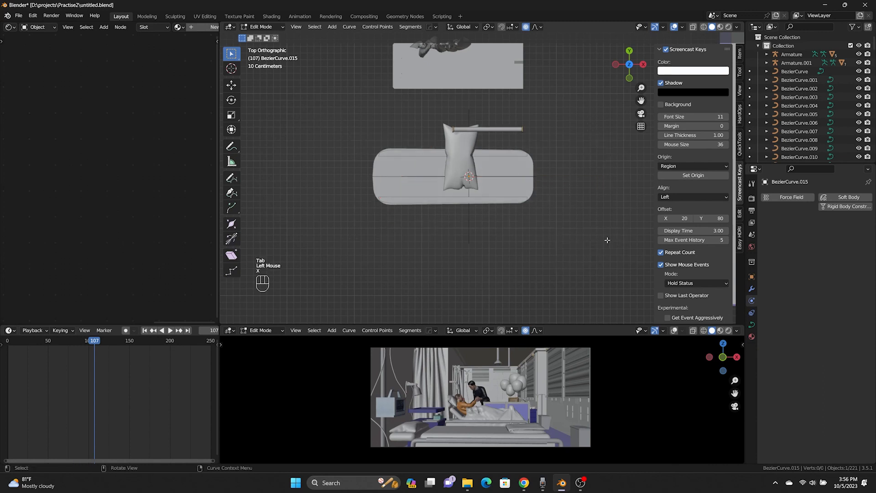
left_click(231, 179)
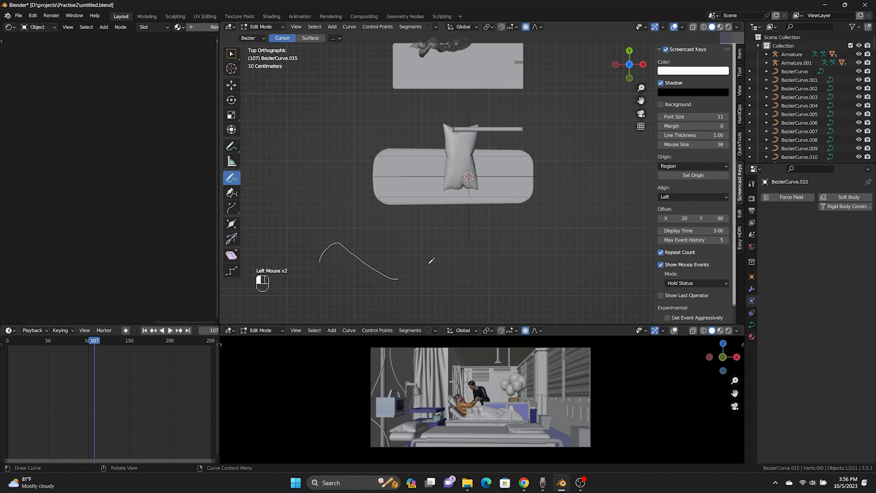
left_click_drag(565, 276, 566, 277)
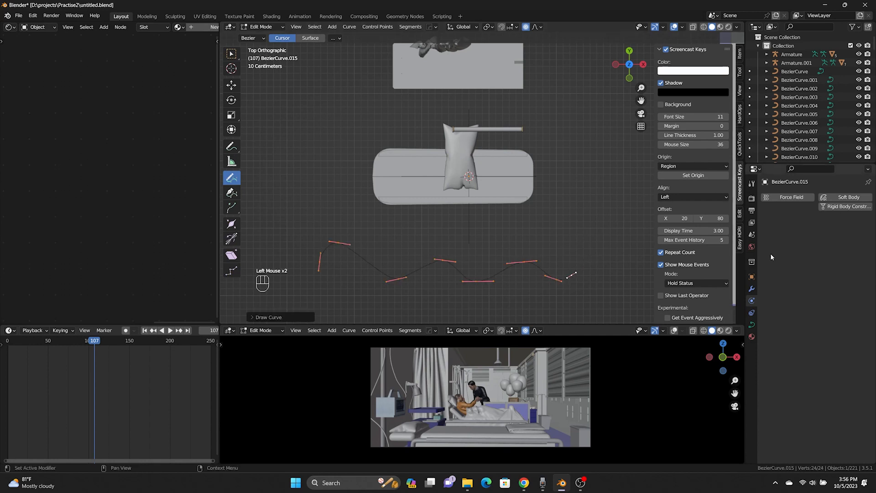
Step: Give the wavy curve a round bevel with a depth of 0.02 m and return to Object Mode
left_click(753, 326)
scroll(776, 327, "down", 8)
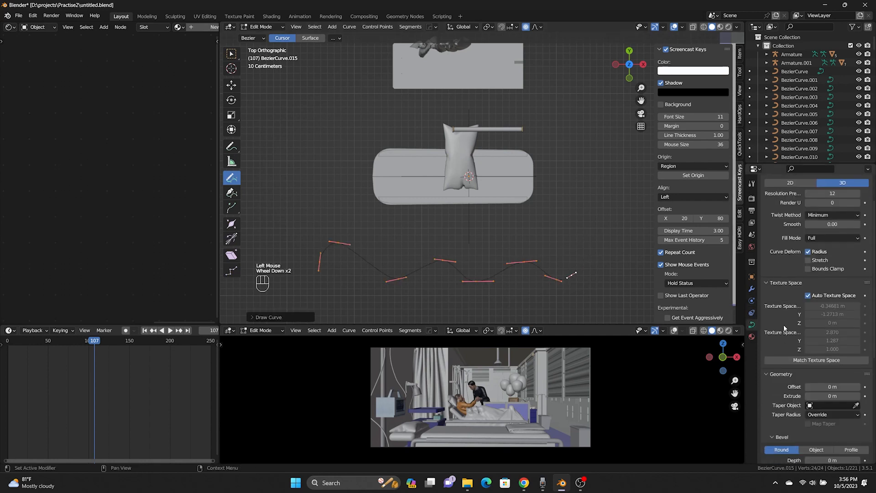
scroll(793, 321, "down", 3)
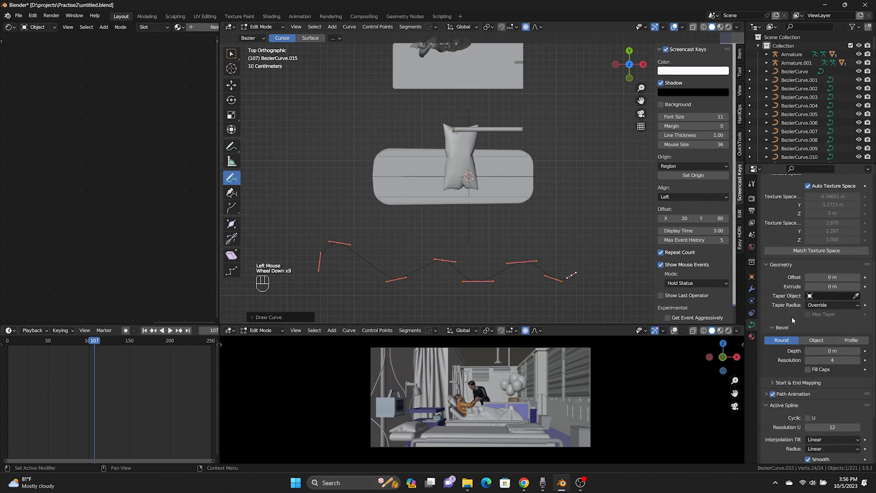
scroll(793, 321, "up", 2)
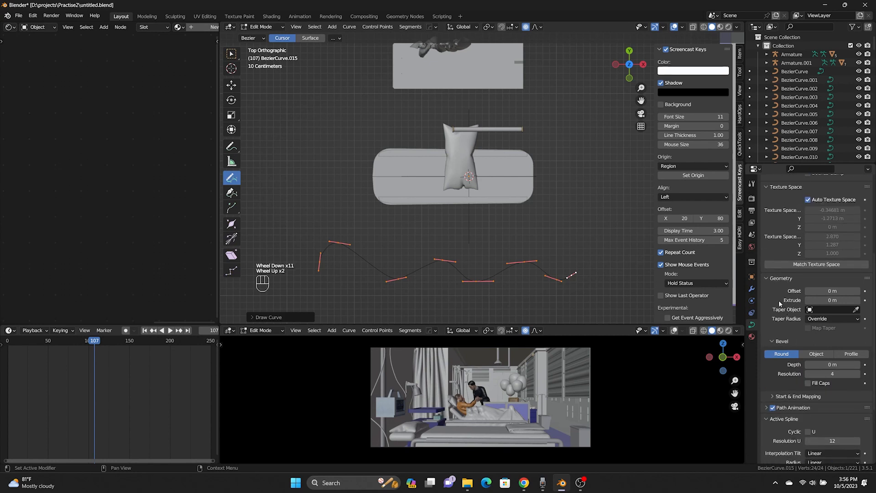
scroll(780, 303, "down", 7)
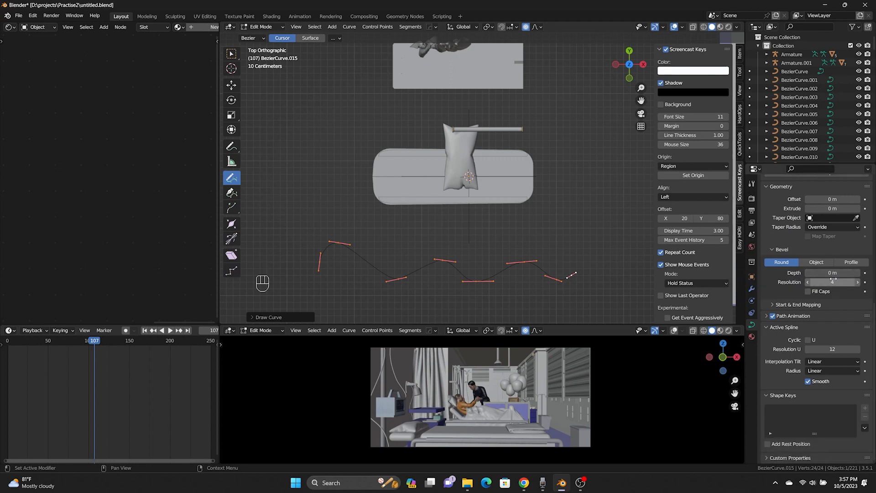
left_click_drag(832, 273, 844, 272)
key("Tab")
Step: Rotate the wavy curve upright by about 89 degrees in the front view and scale it down
scroll(533, 226, "down", 2)
middle_click_drag(533, 226, 528, 155)
key("r")
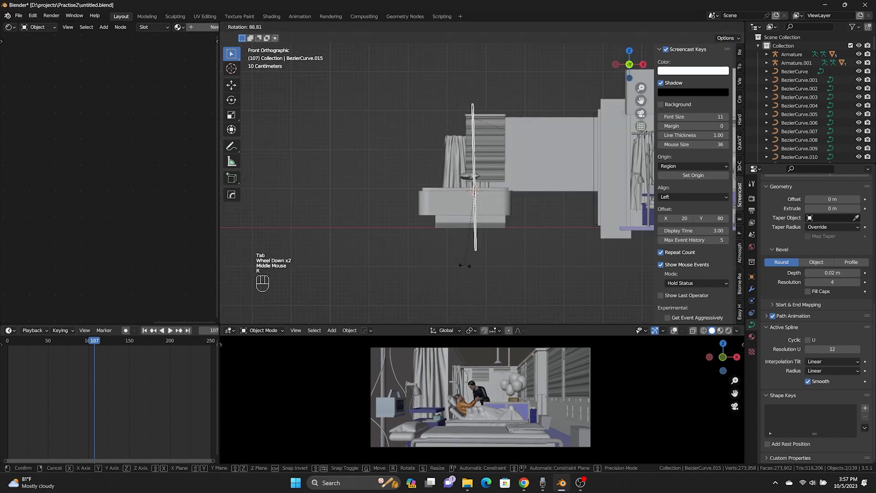
key("s")
left_click(501, 235)
Step: Move the curve about 4 m along the global X axis to the hospital room's side wall
middle_click_drag(500, 235, 392, 247, "shift")
key("g")
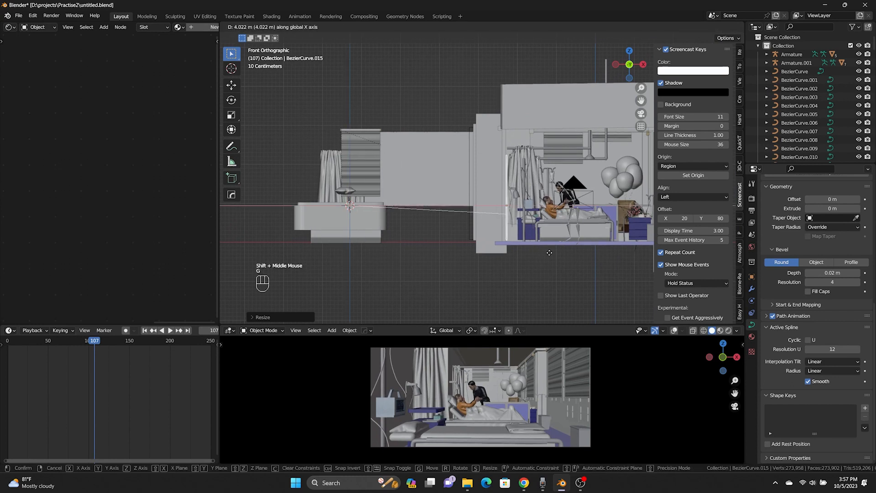
left_click(552, 252)
Step: Edit the hanging curve's points and move its top end point up and outward along the wall
scroll(552, 251, "up", 2)
middle_click_drag(552, 251, 496, 245)
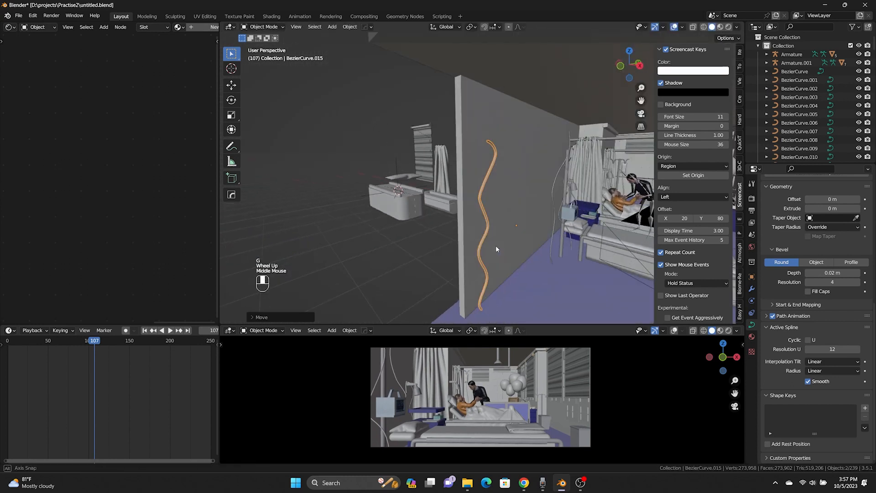
scroll(484, 224, "up", 3)
key("Tab")
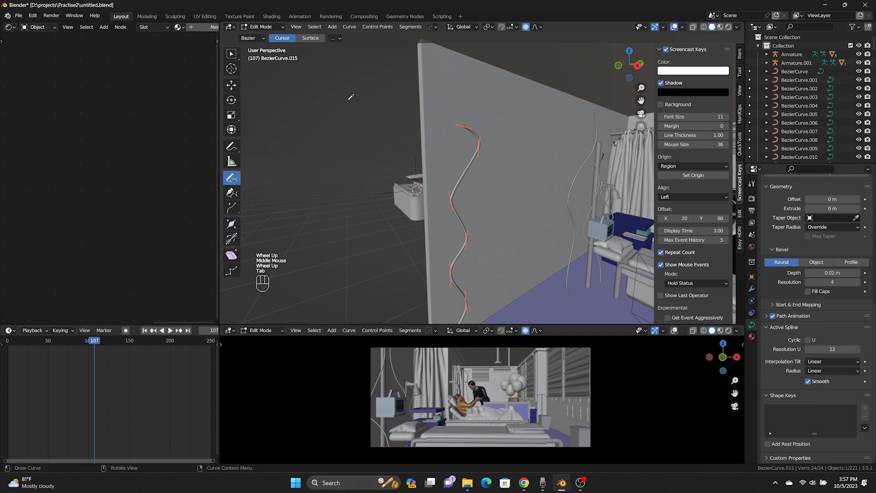
left_click(230, 55)
left_click(472, 135)
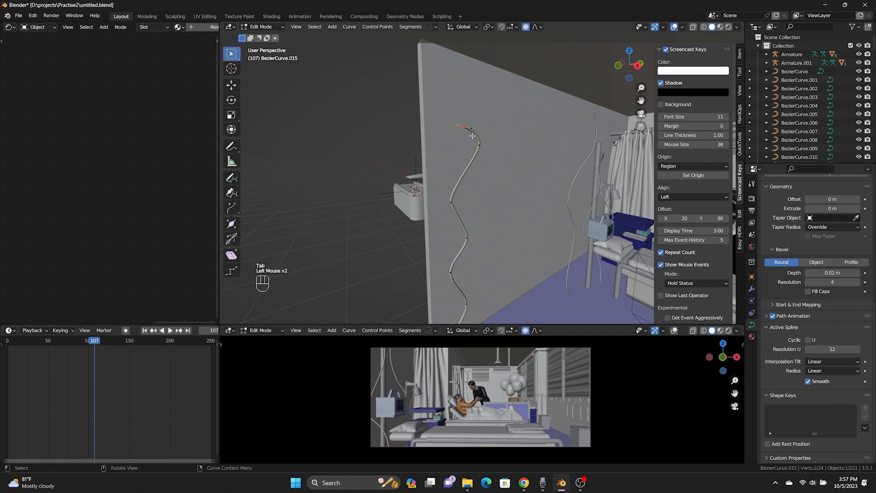
key("g")
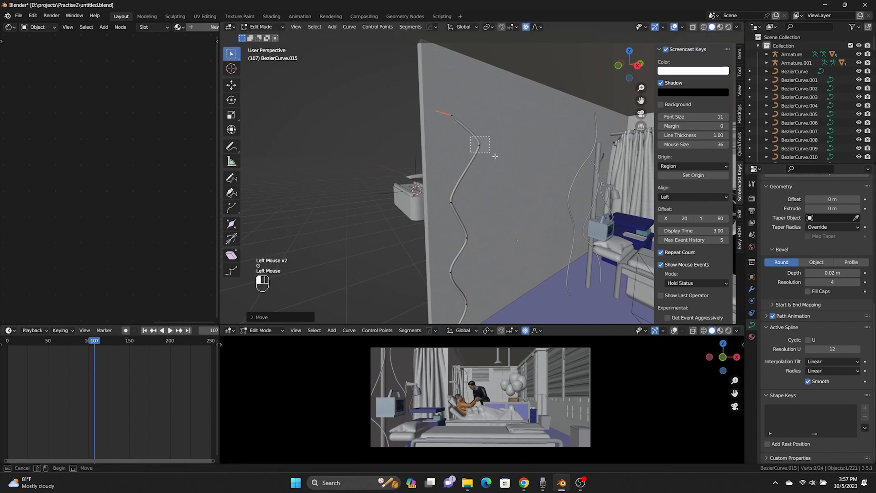
Step: Move the curve's second control point from the top downward and enlarge its handles to widen the bend
left_click(491, 159)
key("g")
left_click(473, 172)
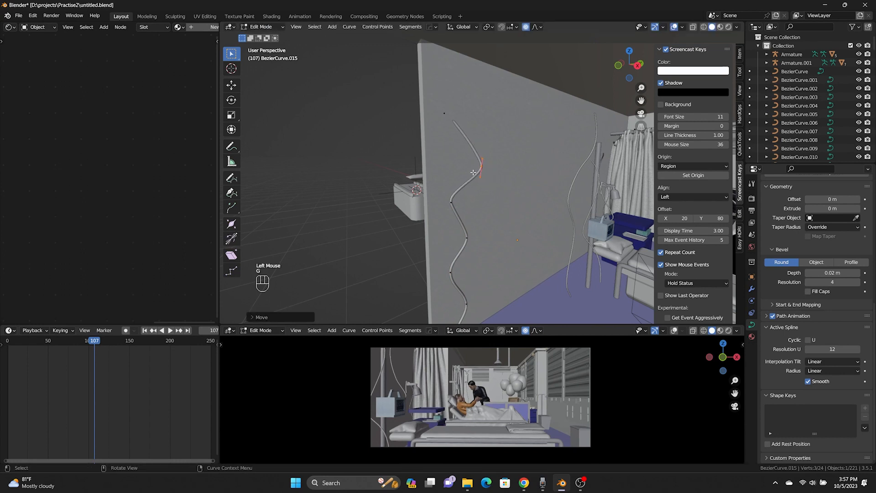
key("s")
left_click(502, 278)
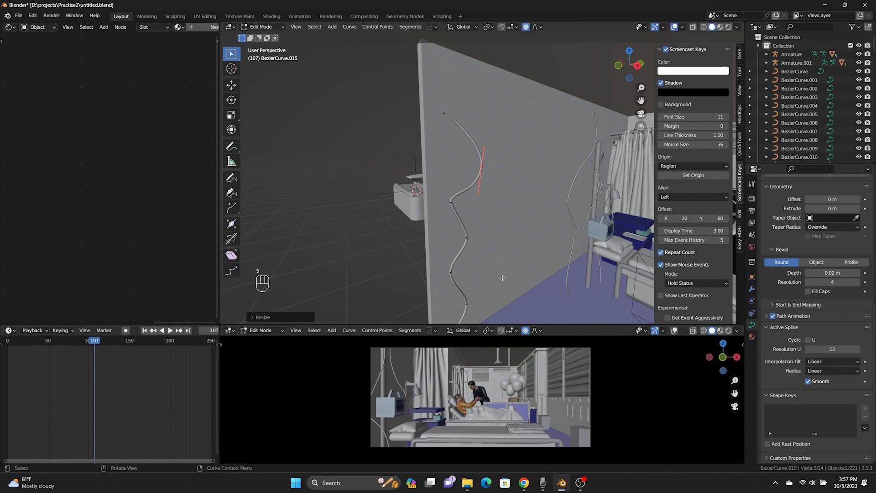
Step: Rotate the third control point's handles, scale them about 2 times to smooth the bend, and return to Object Mode
left_click(451, 201)
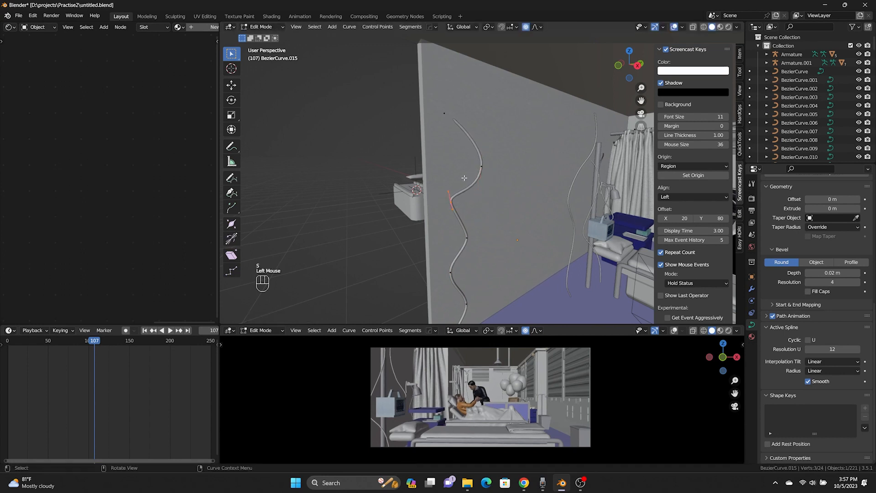
key("r")
left_click(485, 185)
key("r")
left_click(511, 151)
key("s")
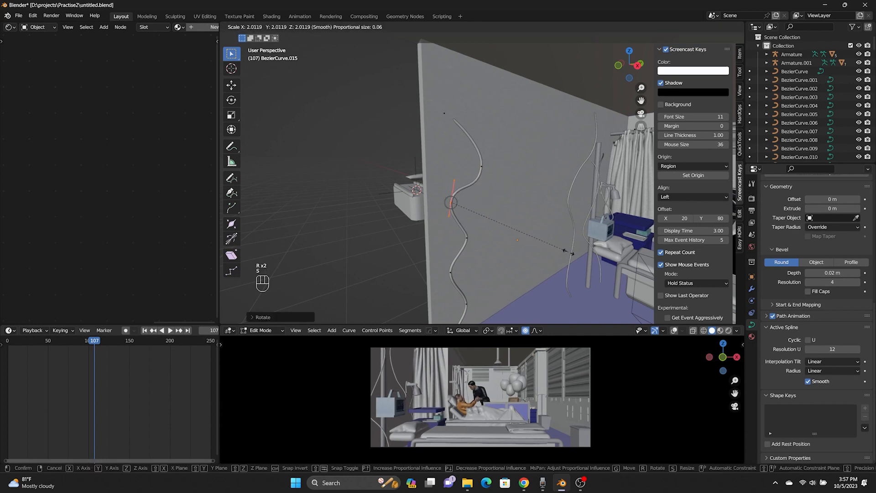
left_click(569, 252)
scroll(438, 252, "down", 1)
left_click(436, 251)
key("Tab")
Step: Examine the reshaped curve on the wall and the existing cables around the monitor stand
middle_click_drag(429, 248, 451, 214)
scroll(477, 218, "up", 2)
scroll(478, 218, "down", 2)
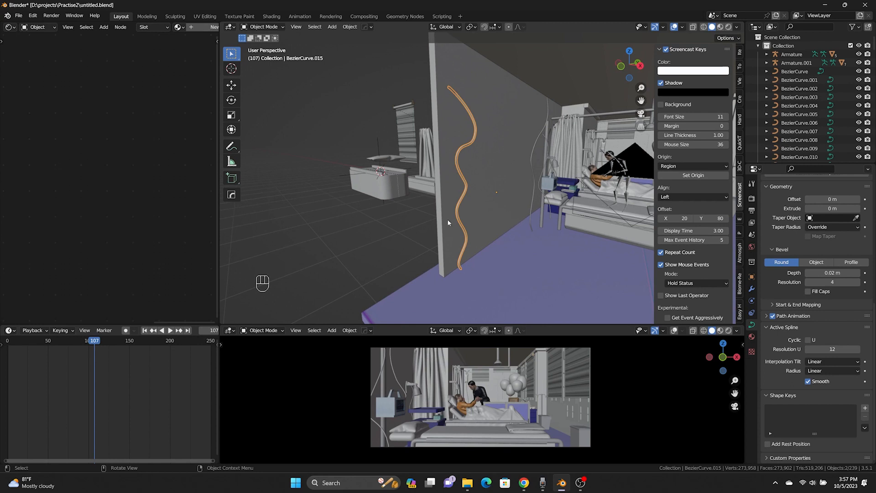
mouse_move(406, 254)
middle_mouse_down()
mouse_move(442, 269)
mouse_move(395, 264)
middle_mouse_up()
middle_click_drag(442, 231, 422, 219, "shift")
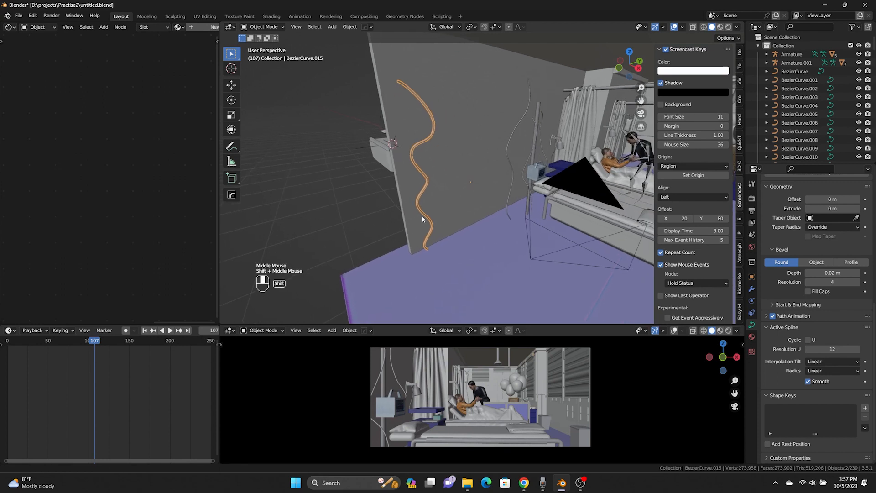
scroll(420, 220, "up", 4)
scroll(397, 227, "down", 2)
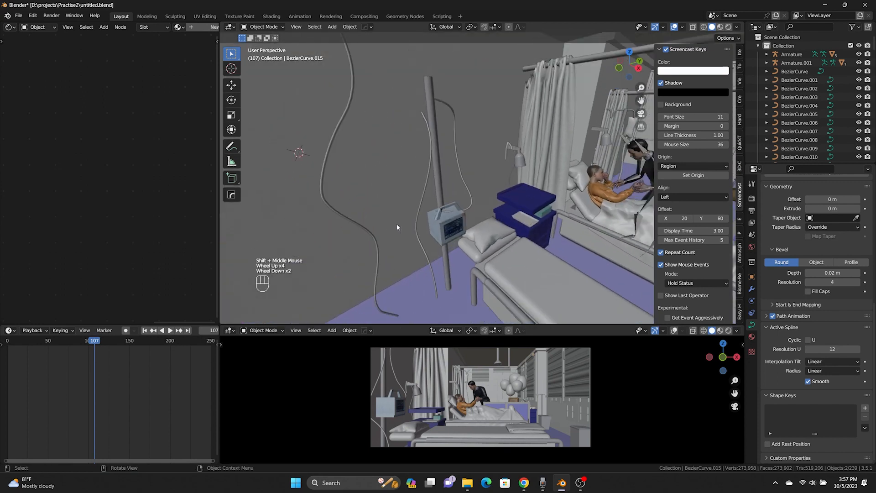
scroll(399, 223, "down", 4)
middle_click_drag(403, 221, 485, 208)
scroll(430, 198, "up", 3)
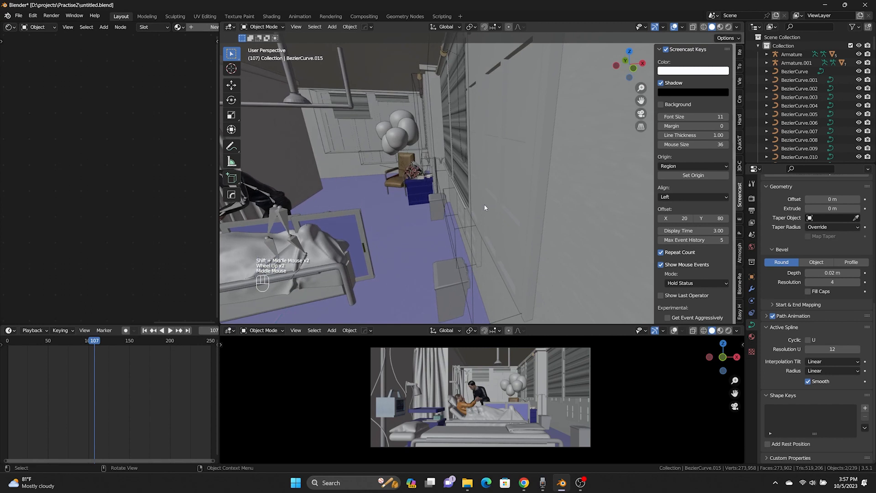
Step: Select and frame a balloon in the cluster by the armchair, and examine its Principled BSDF settings, including Transmission
scroll(412, 152, "down", 2)
left_click(411, 153, "shift")
scroll(395, 157, "down", 2)
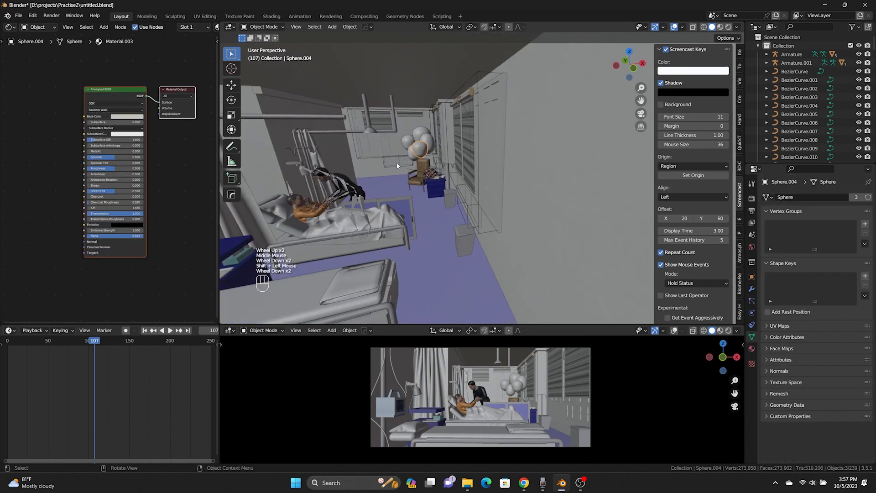
scroll(396, 163, "down", 4)
left_click(557, 199)
scroll(415, 180, "up", 1)
scroll(415, 180, "up", 2)
middle_click_drag(429, 151, 453, 154, "shift")
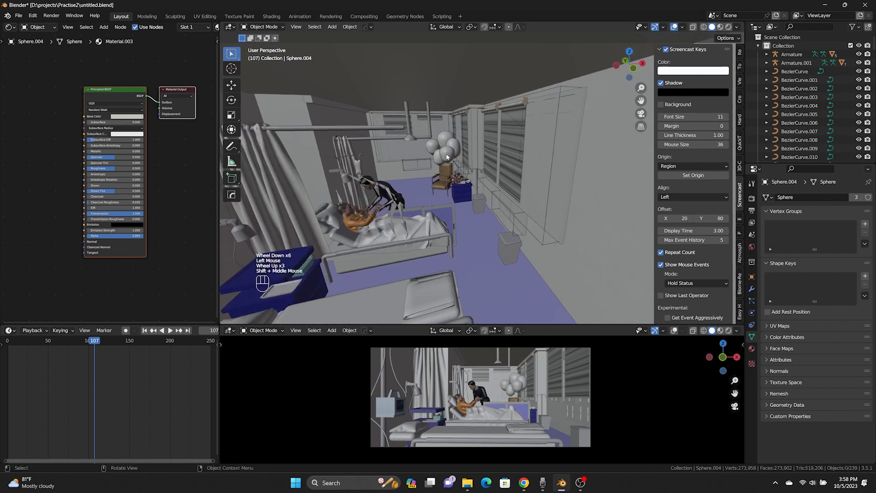
key("KP_Decimal")
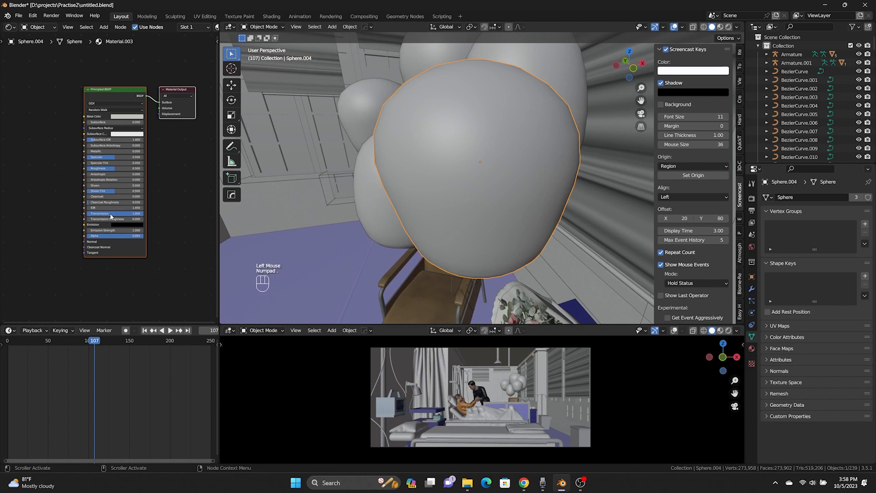
scroll(109, 178, "down", 1)
left_click_drag(117, 101, 123, 105)
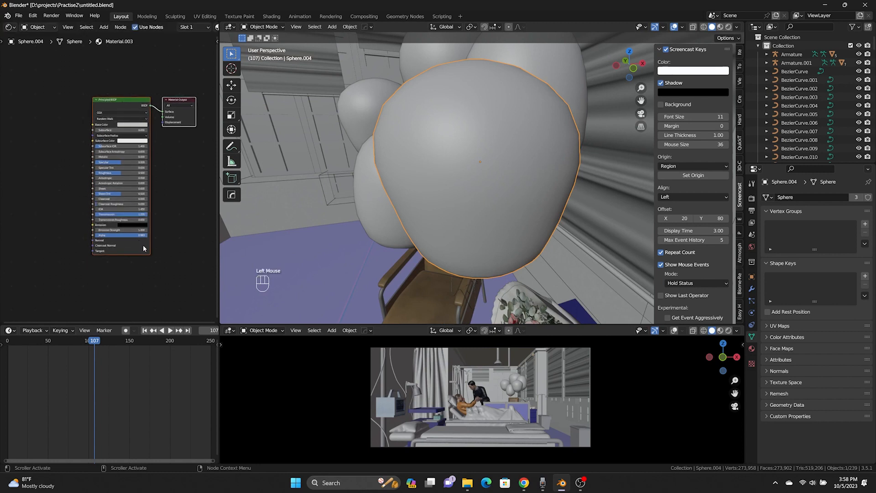
scroll(379, 190, "down", 1)
Step: Select the blind panel covering the nearest window and examine the row of window blinds
scroll(463, 191, "down", 5)
middle_click_drag(463, 191, 498, 183, "shift")
scroll(522, 173, "down", 4)
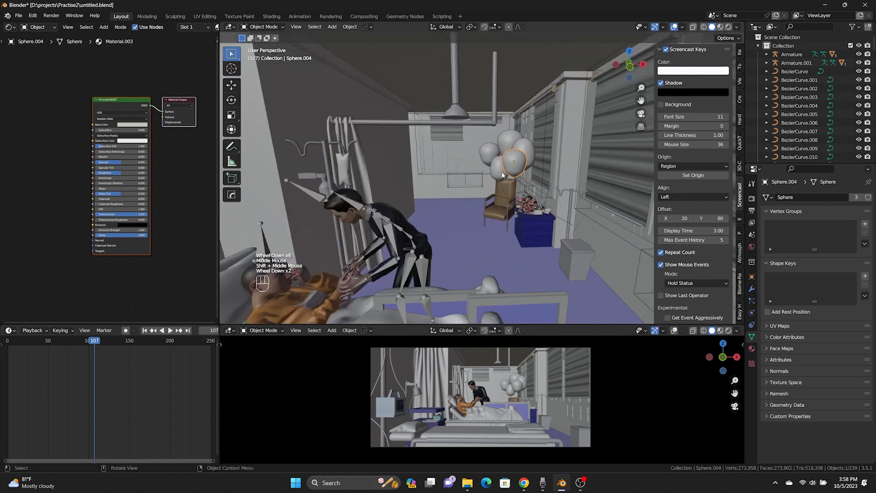
left_click(607, 172)
middle_click_drag(607, 170, 527, 160, "shift")
middle_click_drag(577, 184, 621, 178)
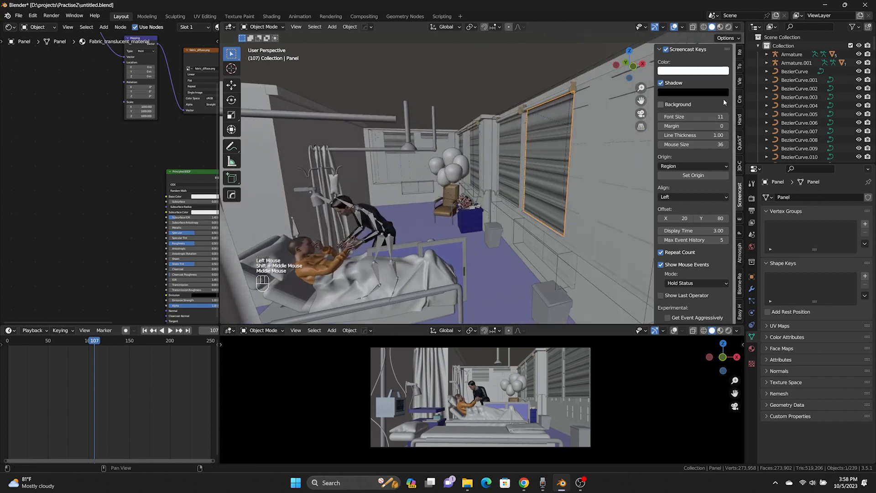
Step: Add an Archimesh roller curtain at the 3D cursor and show its width and height options
left_click(740, 100)
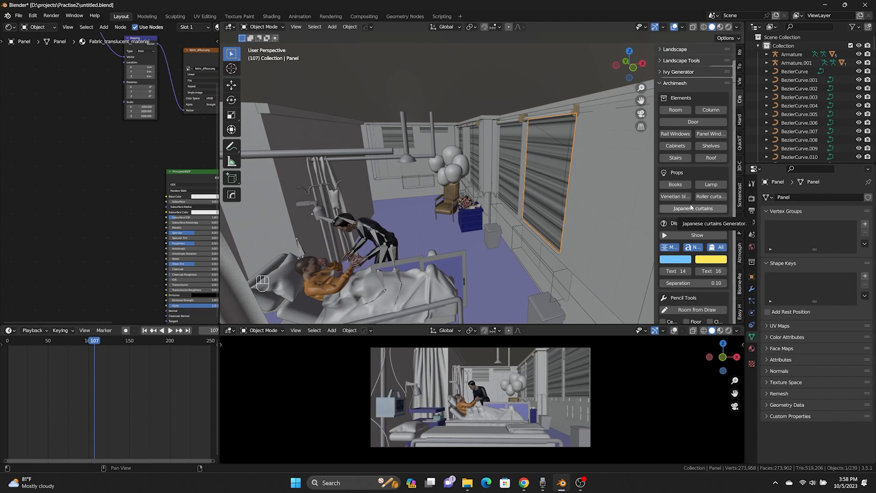
left_click(711, 197)
scroll(349, 149, "down", 4)
middle_click_drag(351, 151, 393, 145, "shift")
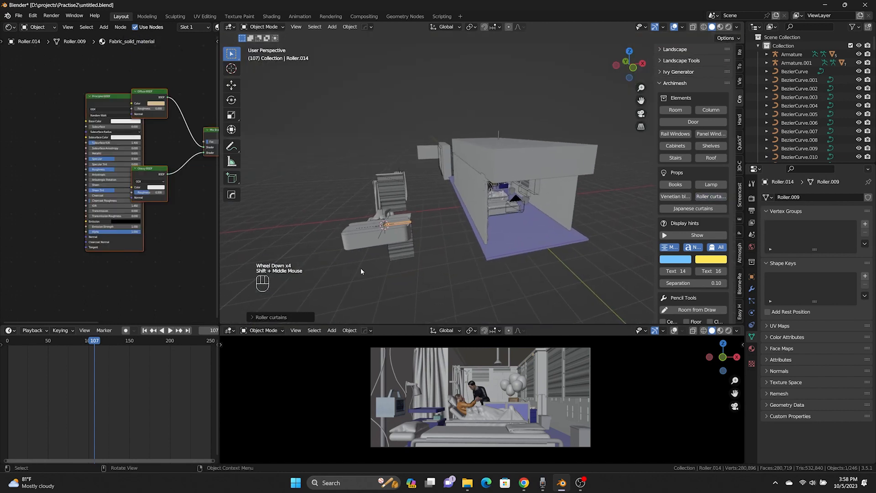
left_click(253, 317)
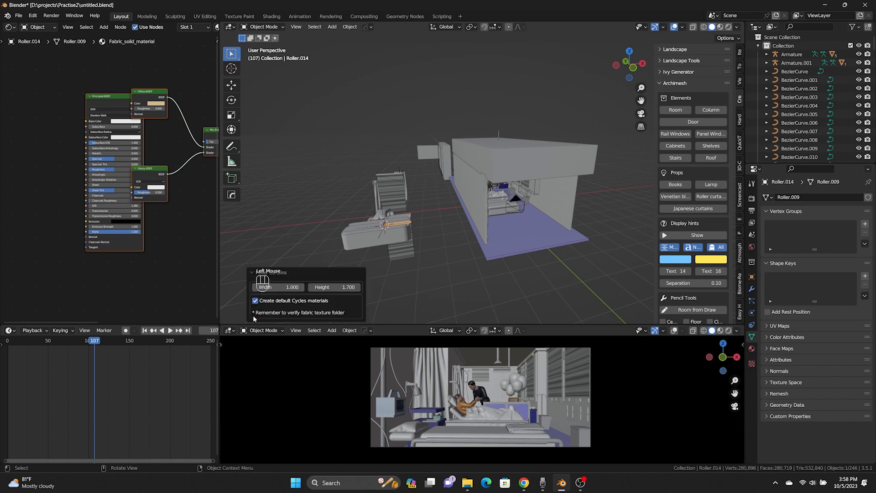
Step: Move the new roller curtain about 1.46 m in X, 0.05 m in Y and 1.81 m in Z, and frame it
key("g")
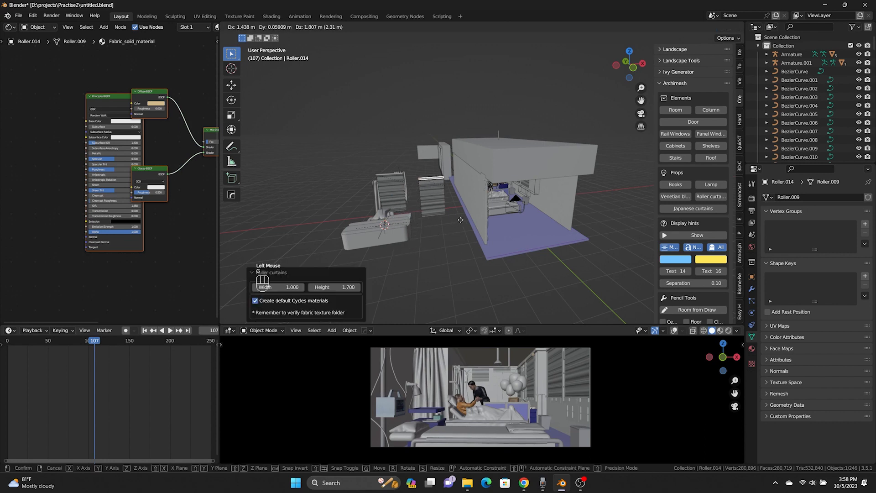
left_click(461, 219)
key("KP_Decimal")
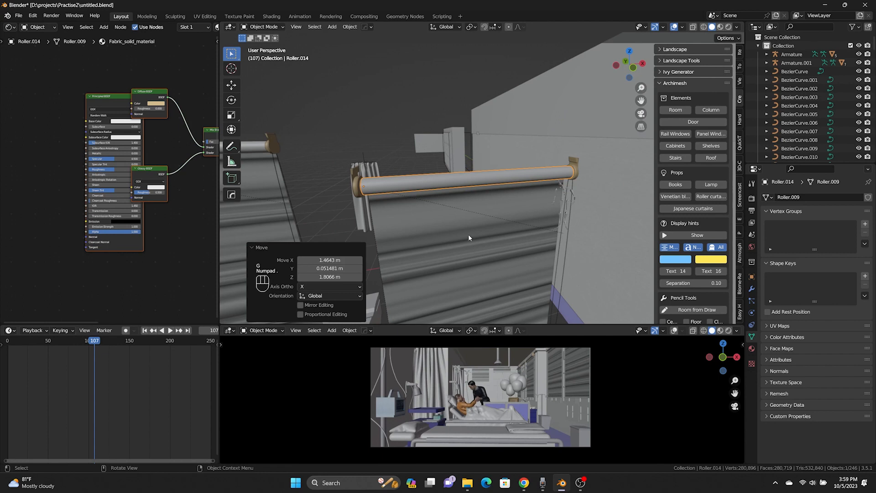
scroll(469, 234, "down", 2)
middle_click_drag(484, 195, 503, 202, "shift")
Step: Select the painted wall behind the roller curtain and examine the whole room set from its open front
left_click(549, 250)
middle_click_drag(517, 231, 363, 160, "shift")
scroll(476, 183, "down", 4)
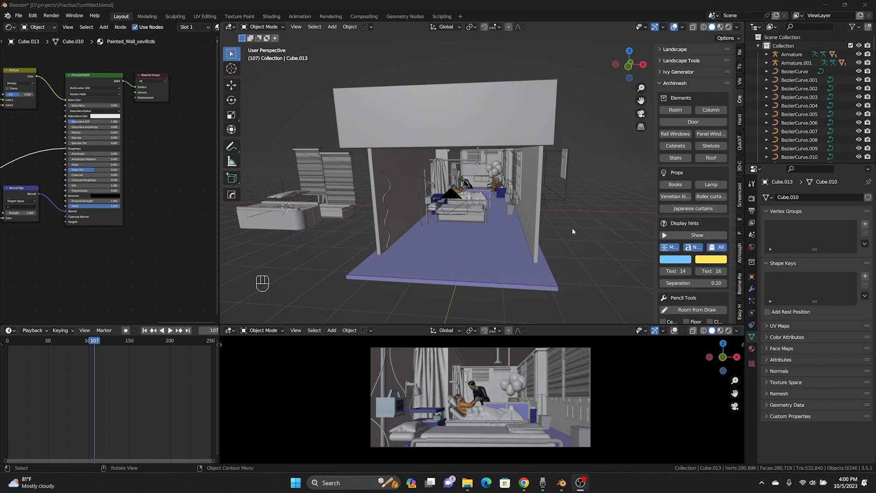
middle_click_drag(566, 230, 522, 229)
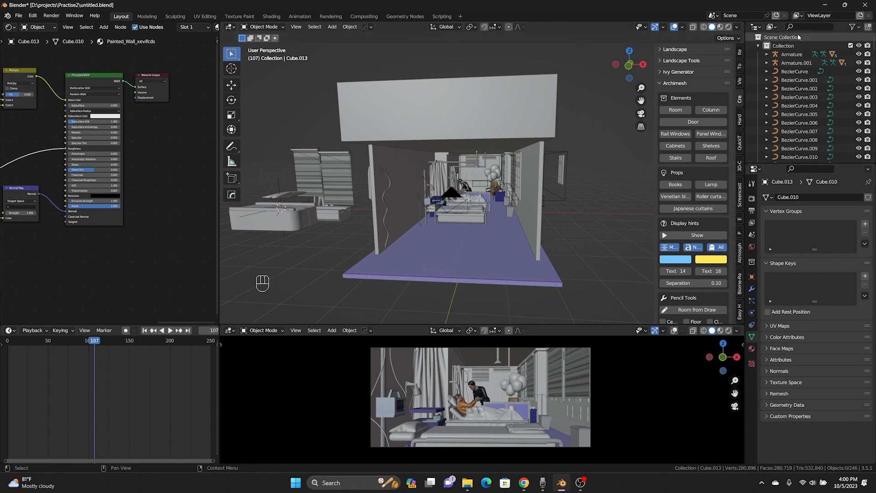
Step: Filter the scene objects by "cam" and select the camera to show its data settings
left_click(808, 27)
type("cam")
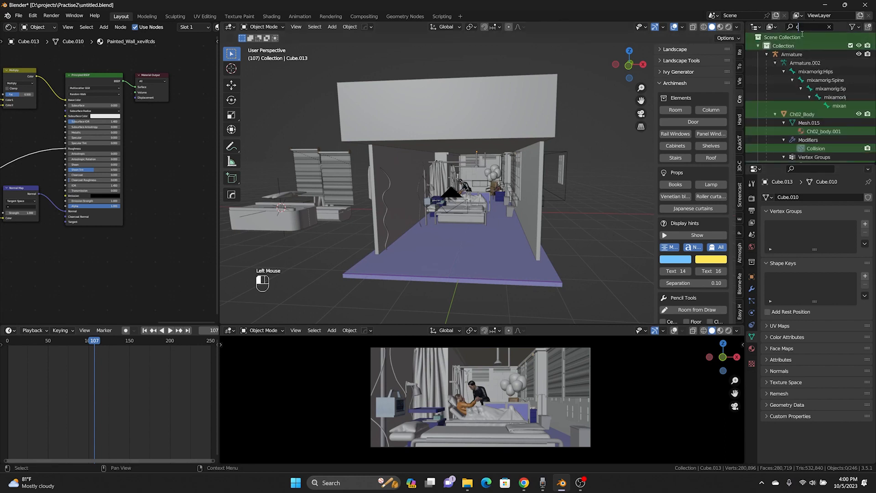
left_click(808, 64)
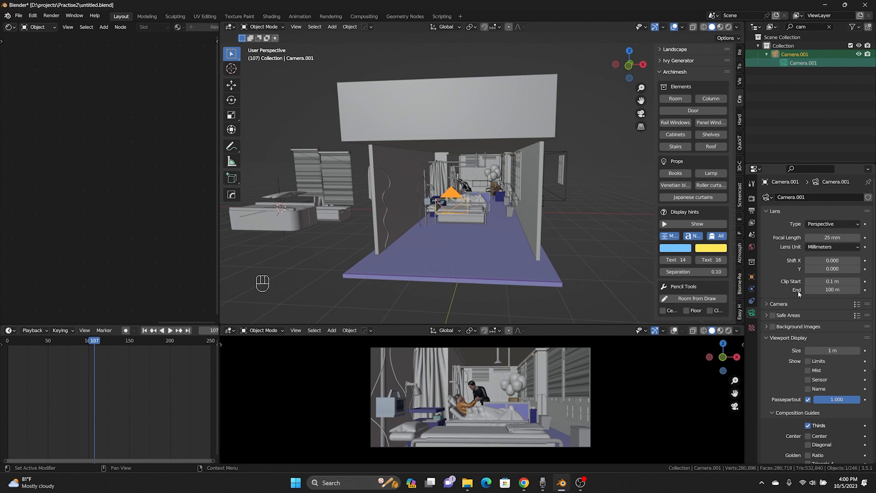
Step: Set the camera's passepartout to 1.000 and review its composition guides and depth of field settings
scroll(806, 298, "down", 4)
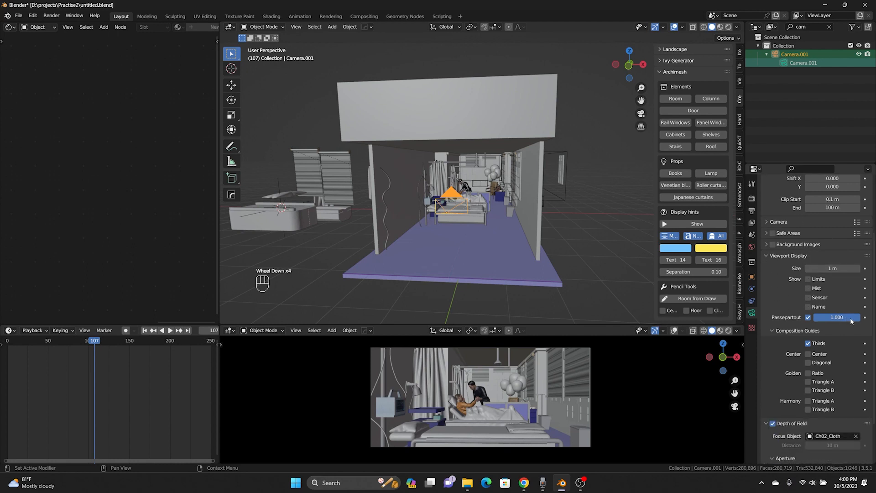
mouse_move(852, 320)
left_mouse_down()
mouse_move(831, 320)
mouse_move(858, 317)
left_mouse_up()
left_click_drag(849, 318, 858, 318)
scroll(796, 354, "down", 4)
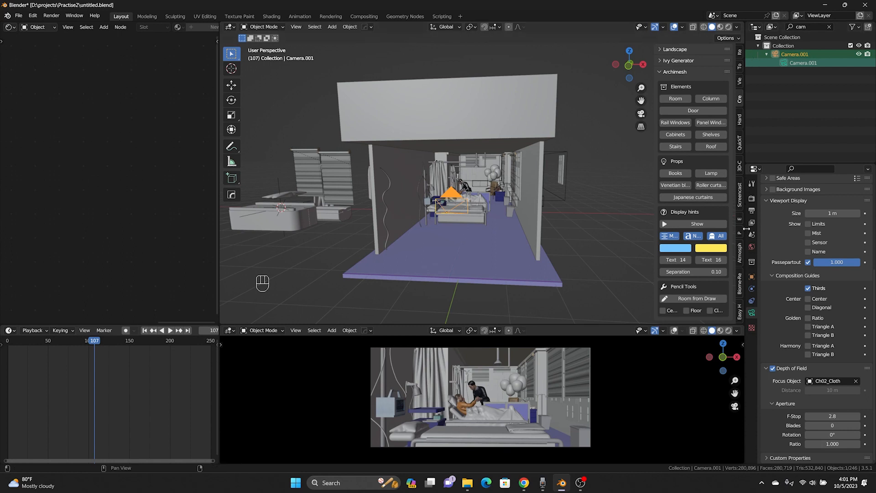
Step: Show the Easy HDRI and Cycles render settings, and switch the camera viewport to rendered shading
left_click(740, 315)
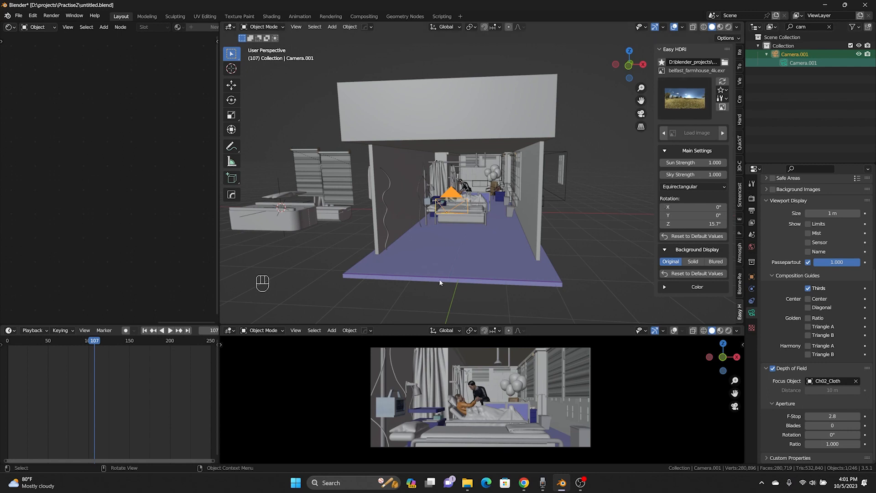
left_click(752, 198)
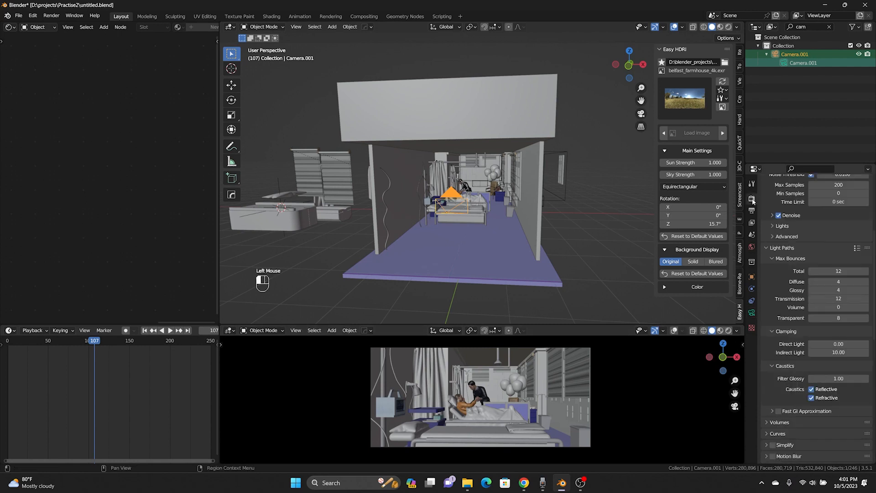
scroll(795, 260, "up", 6)
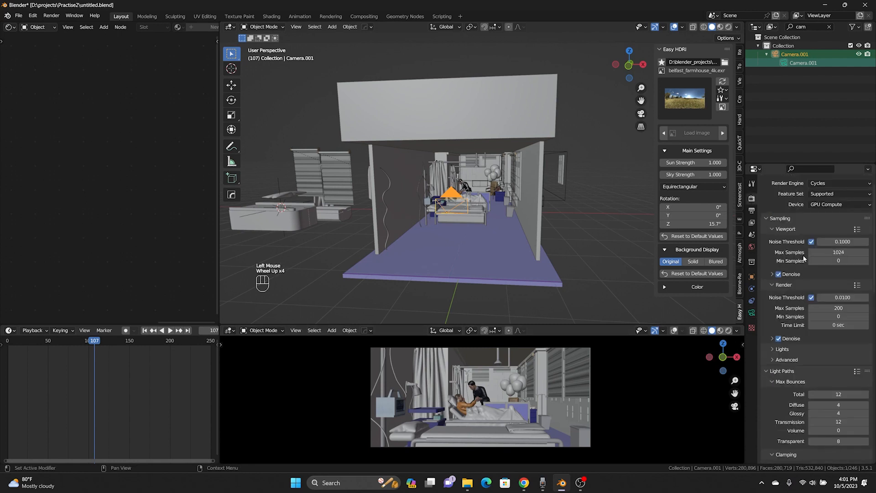
left_click(729, 330)
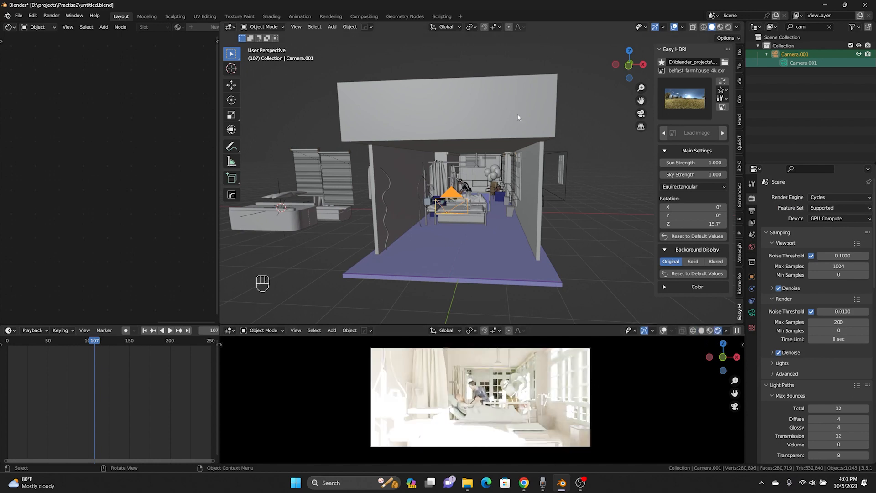
Step: Look around the open front of the room and unhide all hidden objects
middle_click_drag(582, 236, 414, 167)
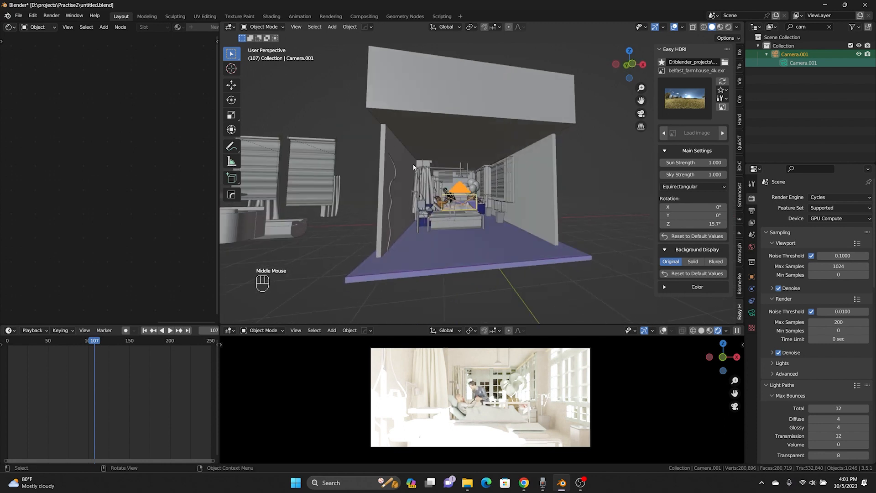
middle_click_drag(548, 115, 468, 110)
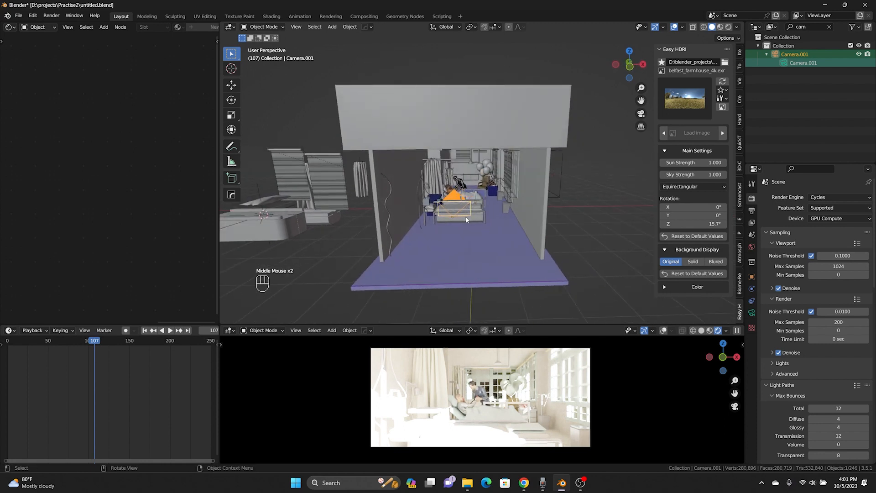
key("alt")
key("alt+h")
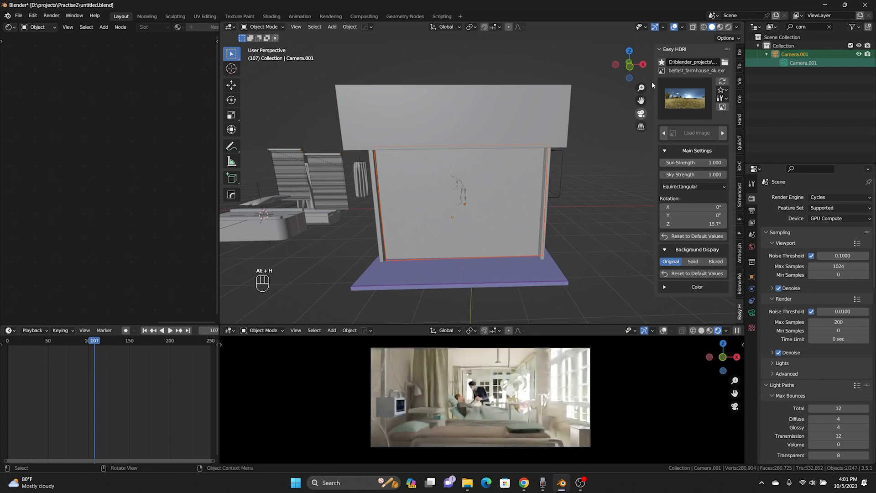
Step: Set the HDRI's Z rotation to 9.3° and try the kloofendal and drackenstein 2k sky images as lighting
mouse_move(691, 224)
left_mouse_down()
mouse_move(735, 223)
mouse_move(708, 223)
left_mouse_up()
left_click(689, 96)
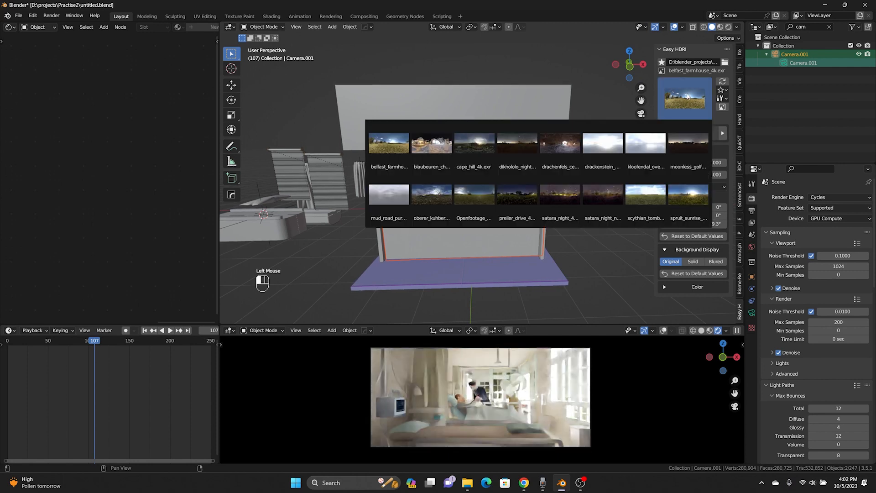
left_click(637, 143)
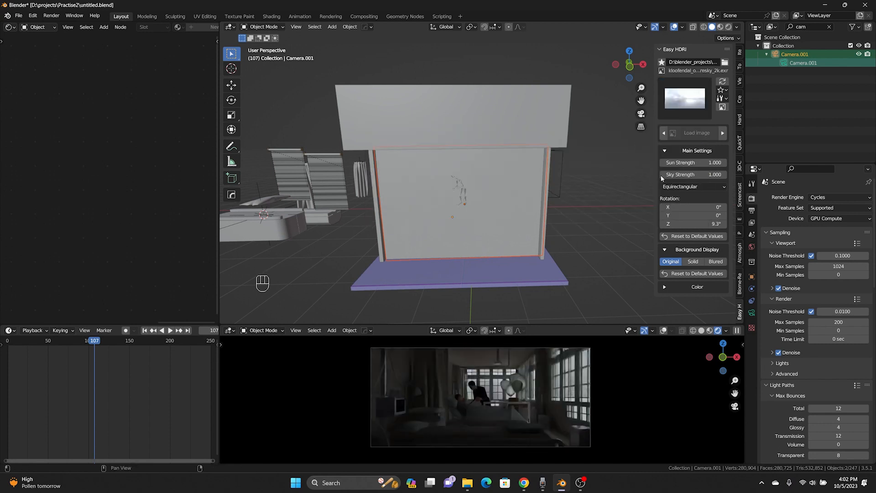
left_click(698, 96)
left_click(607, 143)
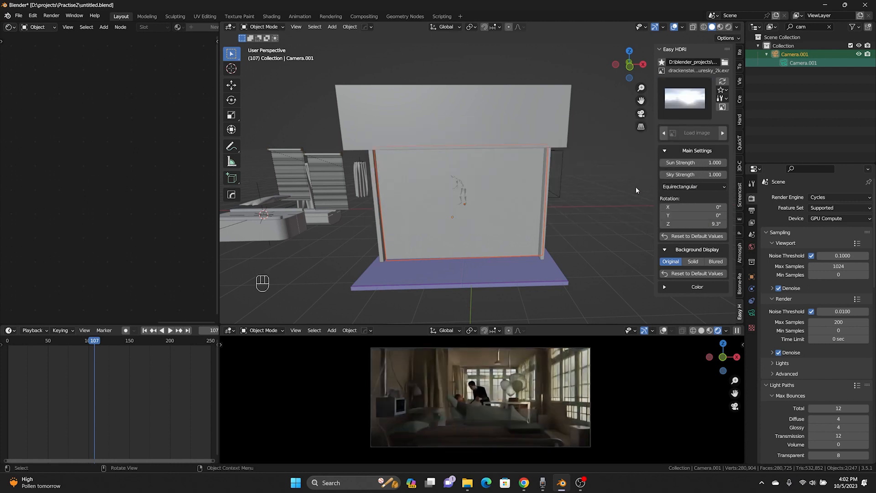
Step: Try the oberer_kuhberg_4k HDRI, replace it with satara_night_4k.exr, and set the Z rotation to 21.8°
left_click(685, 111)
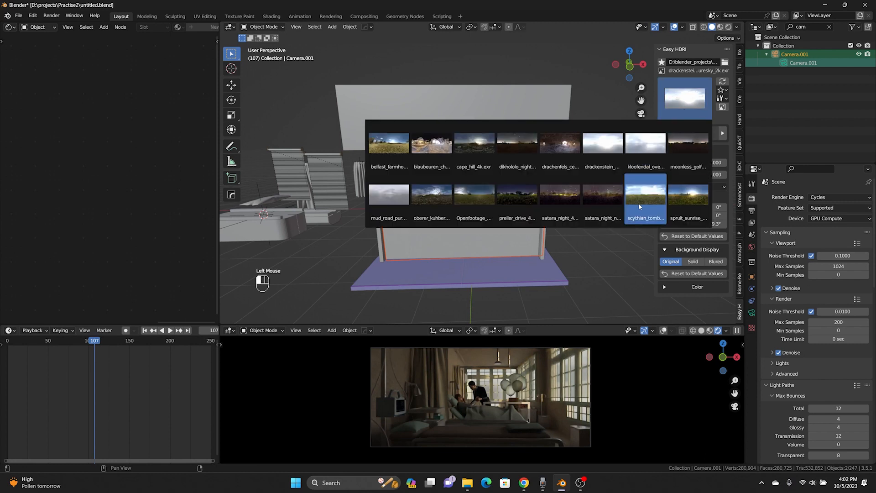
left_click(441, 204)
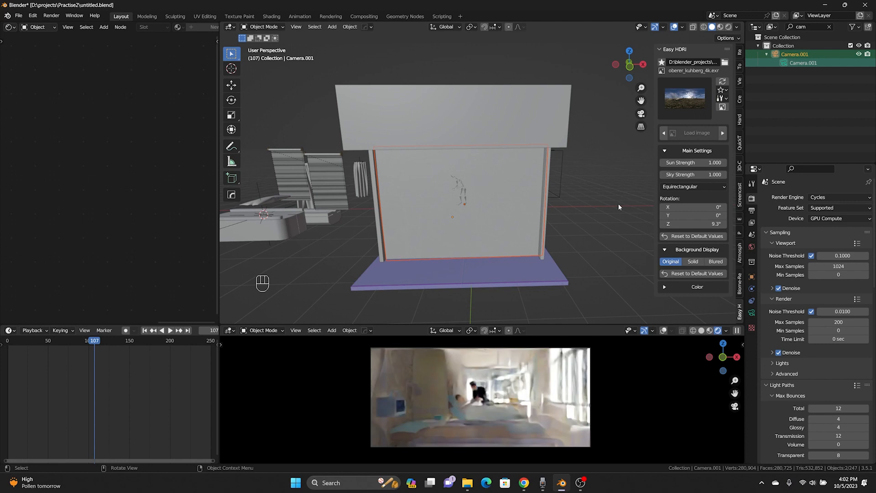
left_click_drag(691, 224, 713, 224)
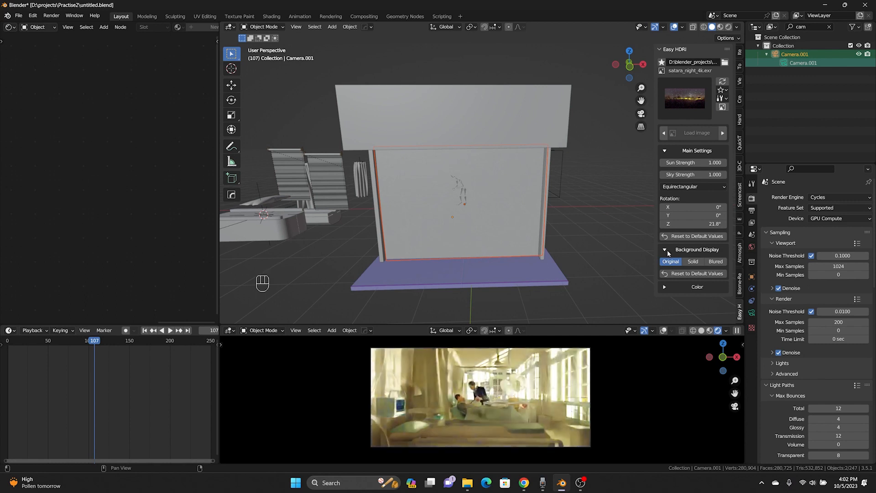
Step: Try the Solid background display, return it to Original, and set the HDRI's Z rotation to 18.9°
left_click(694, 263)
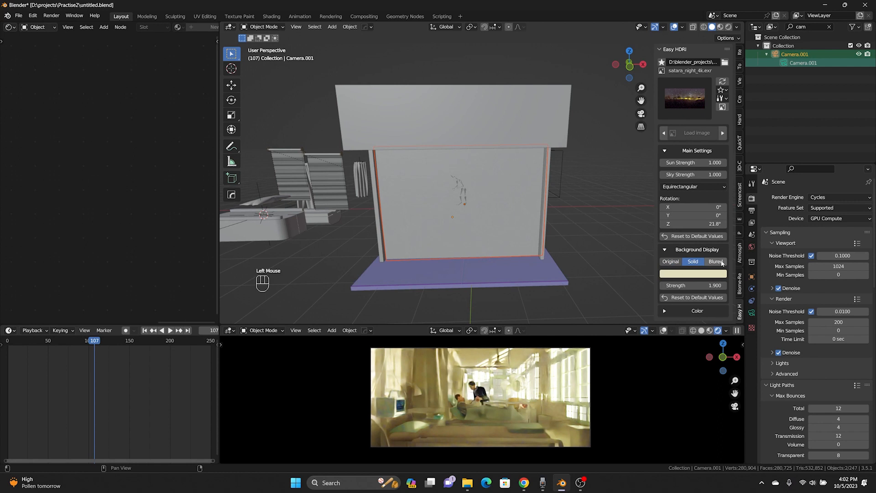
left_click(671, 263)
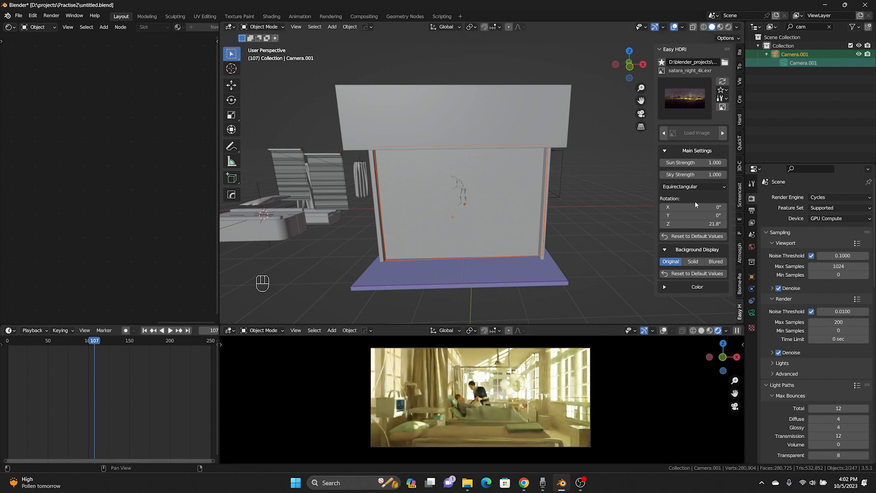
left_click_drag(695, 225, 680, 225)
Step: Open thumbs.jpg from the Practise2 folder, compare its four lighting variations, and return to Blender
mouse_move(468, 483)
left_click(424, 421)
double_click(546, 248)
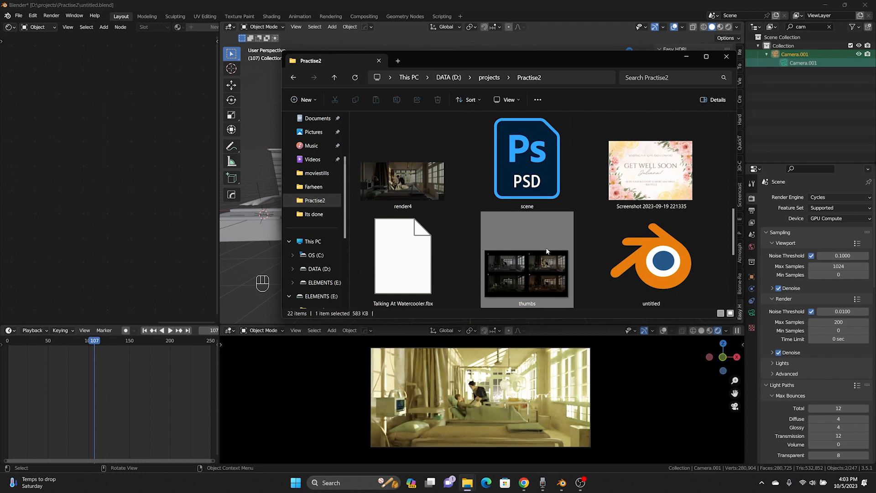
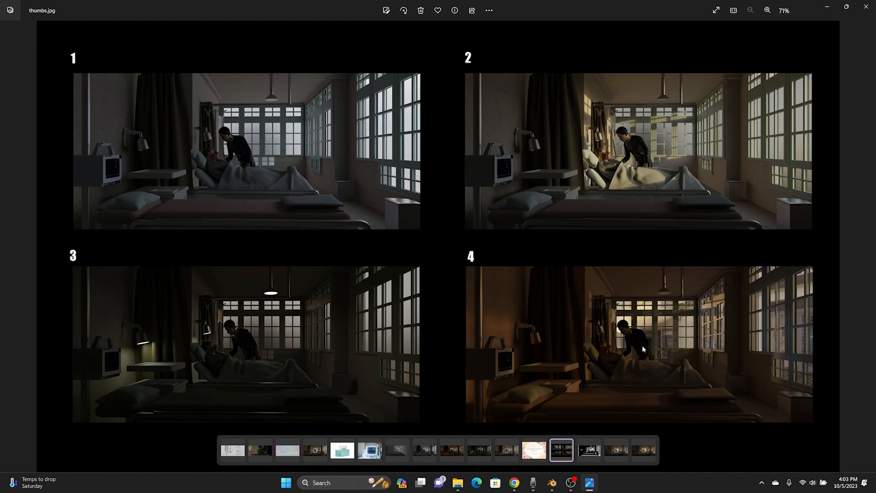
left_click(826, 13)
left_click(615, 3)
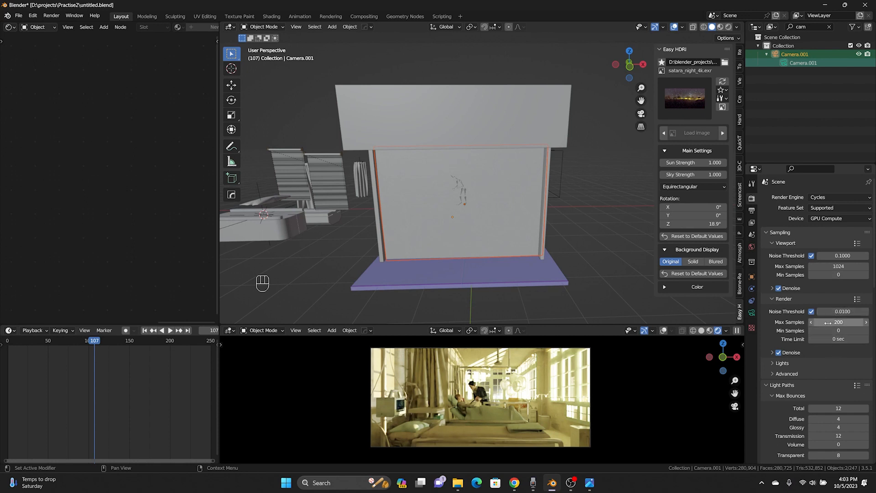
Step: Review the Cycles light path and performance settings, trying Fast GI Approximation on and turning it back off
scroll(844, 323, "down", 7)
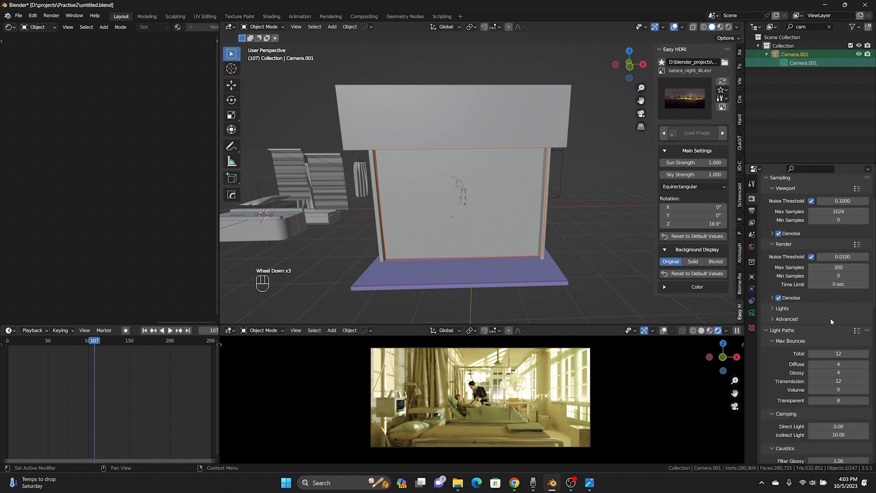
scroll(826, 320, "down", 4)
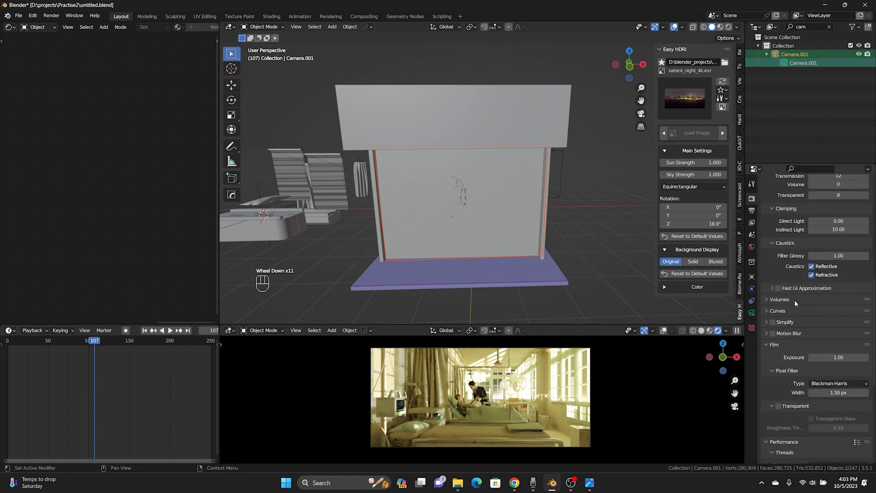
left_click(780, 290)
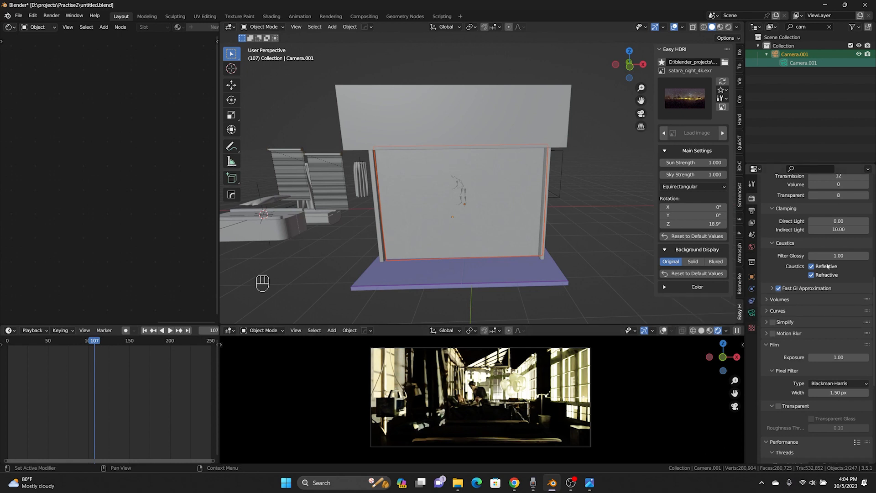
left_click(778, 288)
scroll(784, 315, "down", 8)
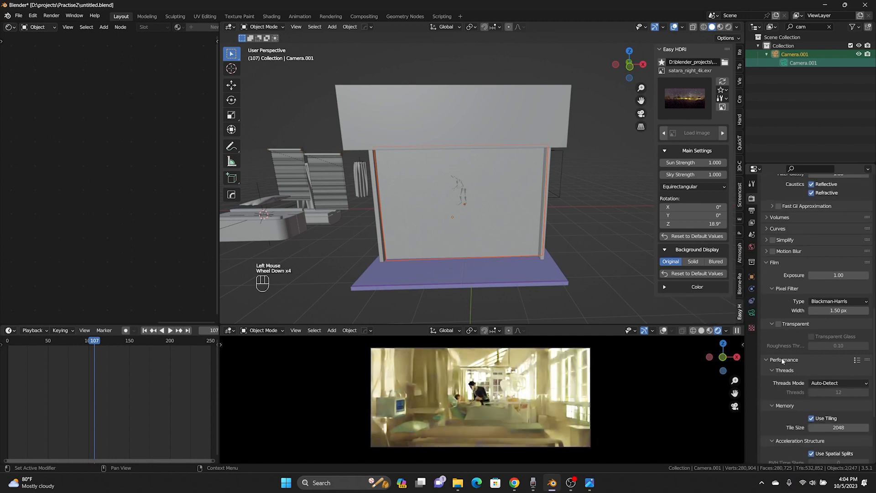
scroll(833, 335, "down", 1)
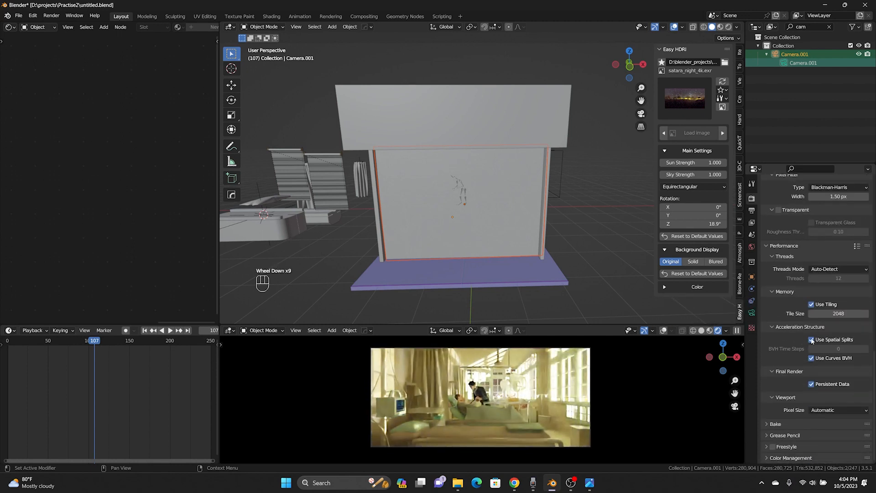
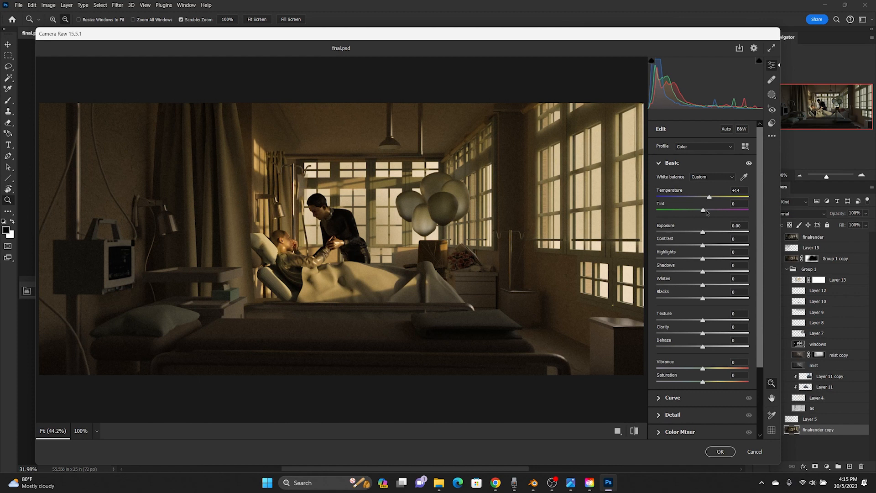
Step: Try Exposure -0.65, Texture +3 and Dehaze -34 on the finalrender copy layer in Camera Raw, and discard the changes
left_click_drag(704, 233, 698, 236)
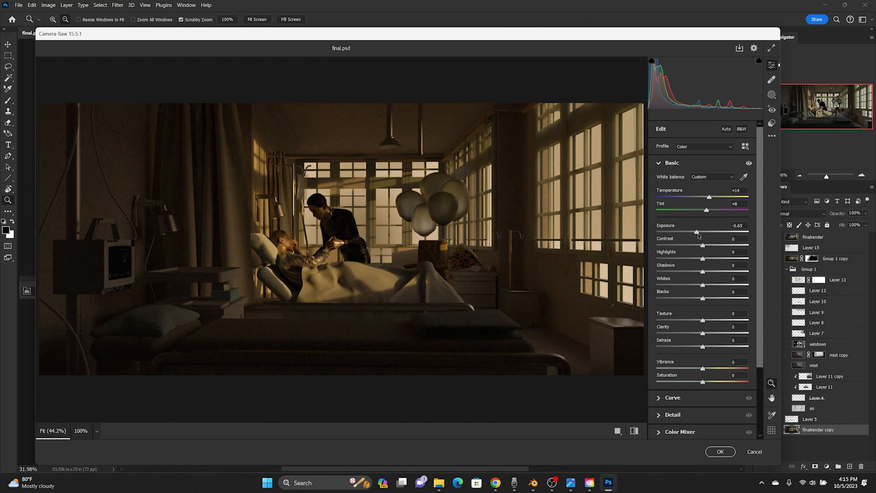
scroll(678, 294, "down", 2)
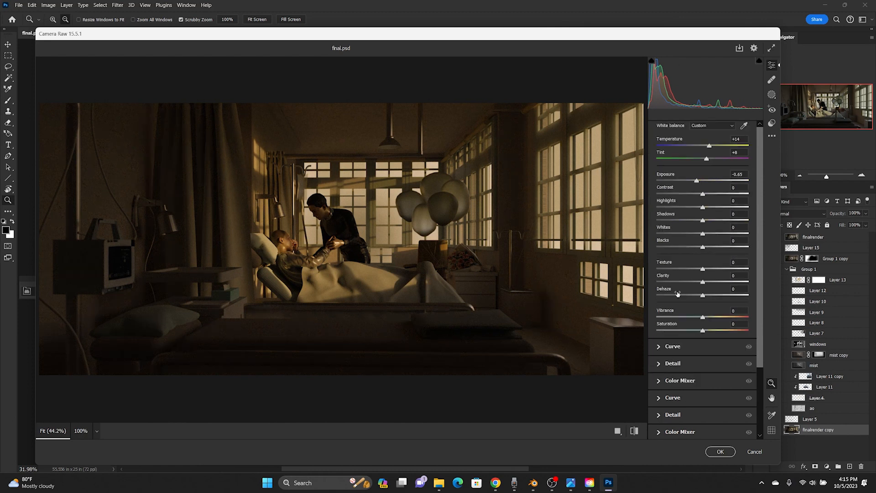
scroll(678, 294, "down", 2)
mouse_move(704, 233)
left_mouse_down()
mouse_move(783, 242)
mouse_move(703, 242)
left_mouse_up()
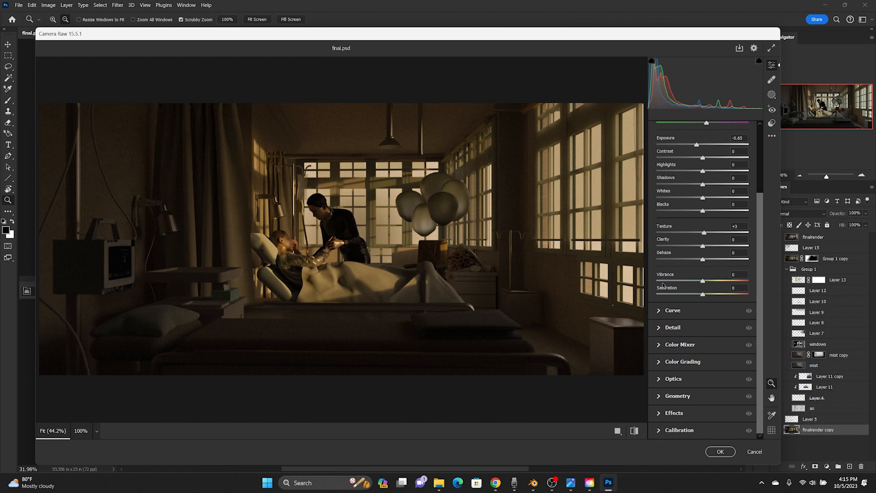
mouse_move(702, 261)
left_mouse_down()
mouse_move(687, 261)
mouse_move(689, 271)
left_mouse_up()
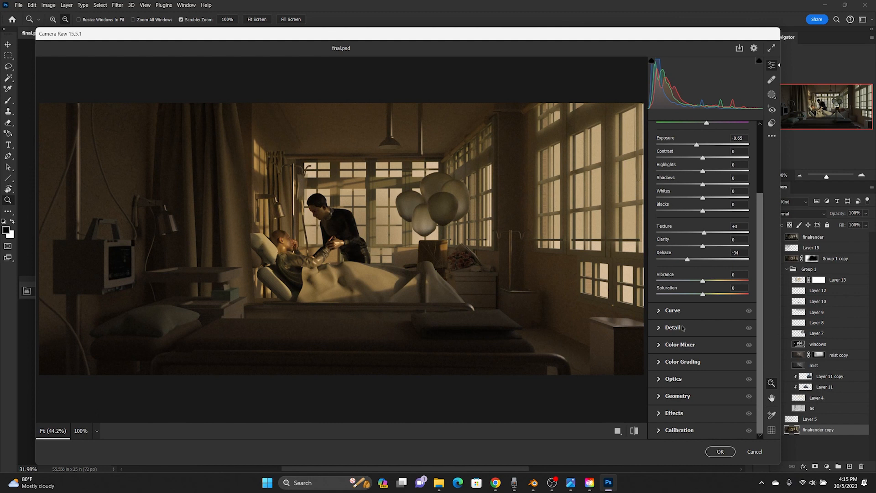
left_click(755, 452)
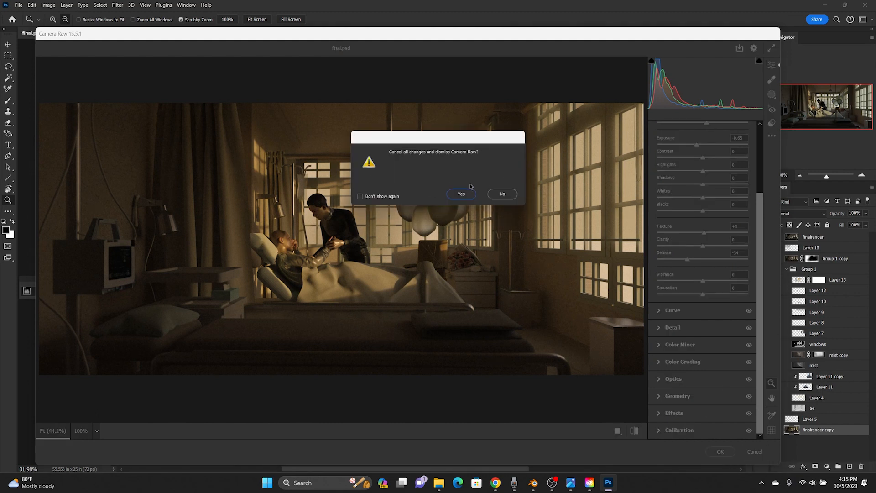
left_click(461, 195)
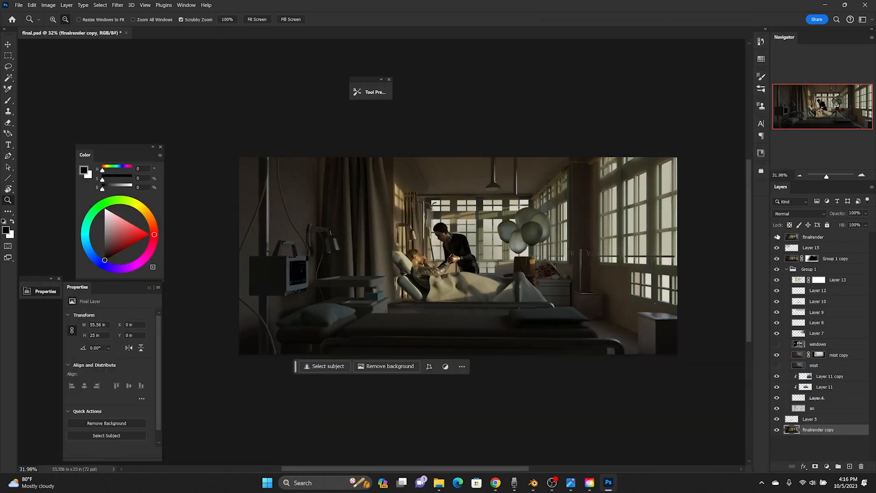
Step: Hide the finalrender, Layer 15 and Group 1 copy layers and the whole Group 1
left_click(778, 237)
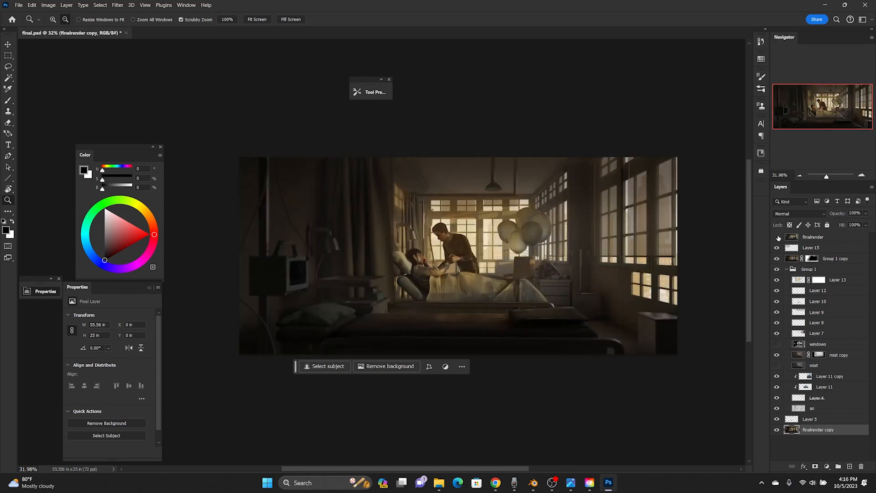
left_click(777, 259)
left_click(778, 269)
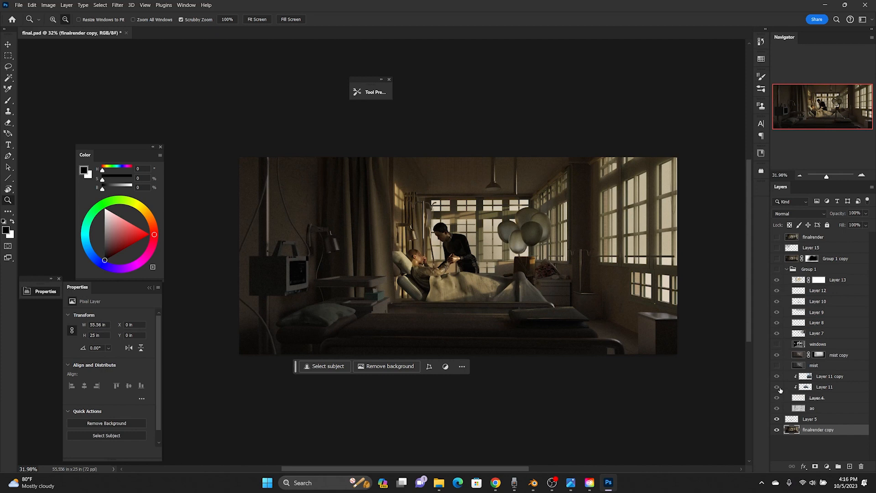
Step: Select Layer 5 and compare the image with that layer hidden and shown
left_click(777, 420)
left_click(821, 421)
left_click(777, 420)
left_click(777, 420)
left_click_drag(575, 265, 603, 284)
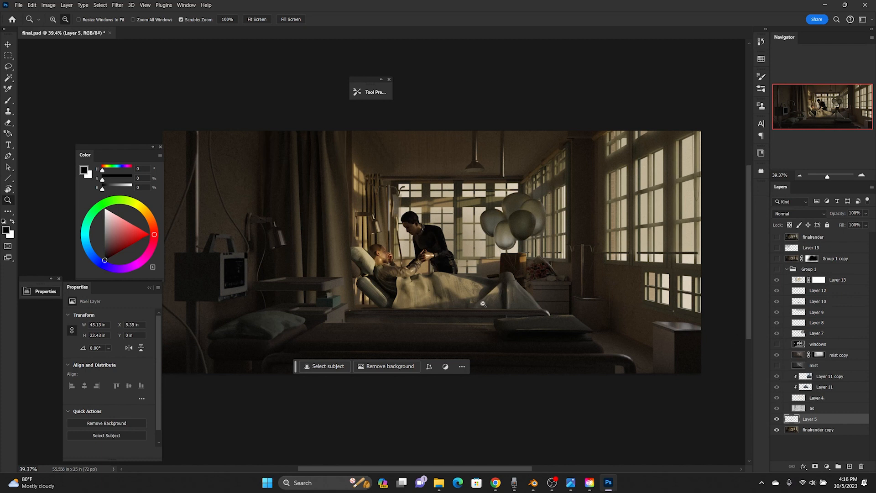
Step: Preview the image in grayscale proof colours, compare it with finalrender and Layer 5 switched on and off, and return to colour
key("ctrl+y")
left_click(529, 304, "alt")
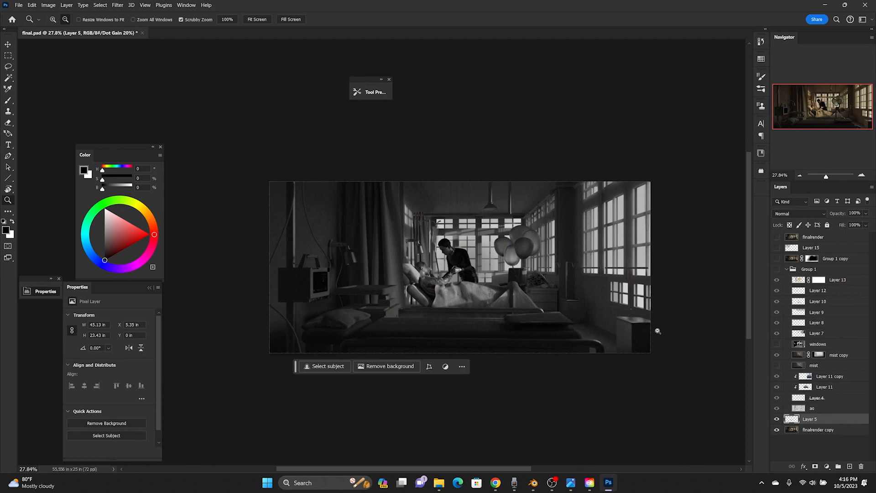
left_click(777, 238)
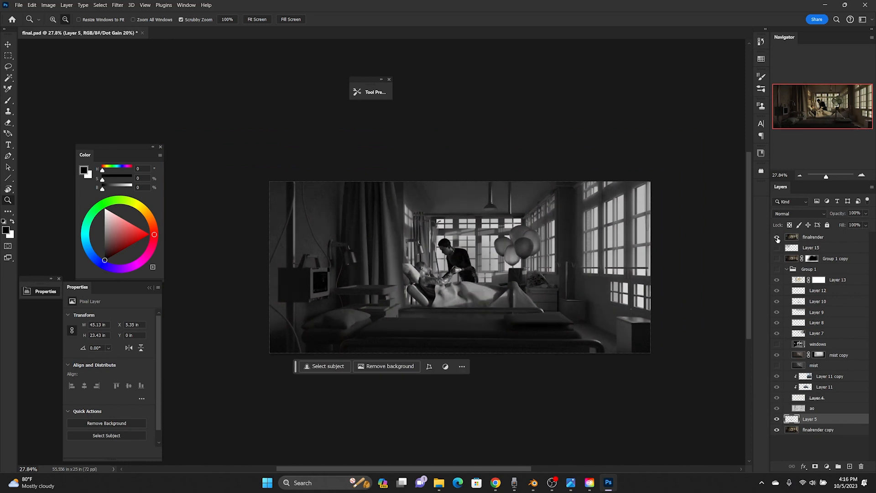
left_click(778, 238)
left_click(777, 420)
left_click(777, 420)
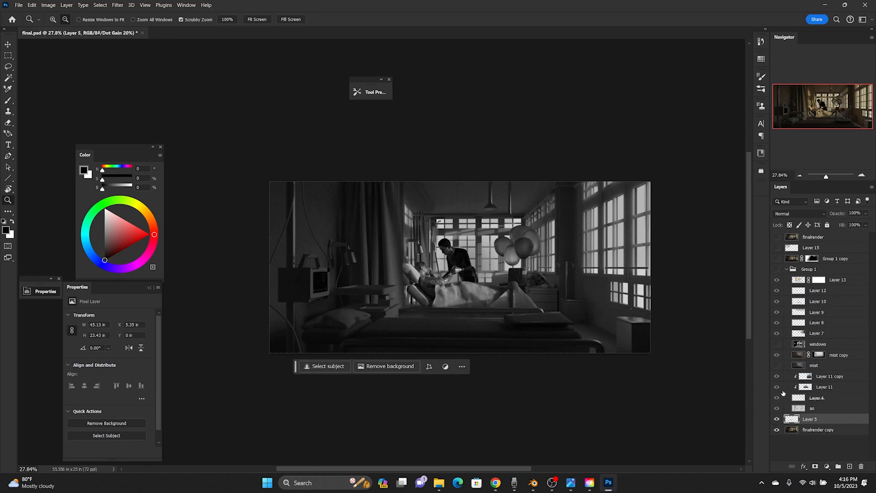
left_click(777, 420)
left_click(777, 420)
key("ctrl+y")
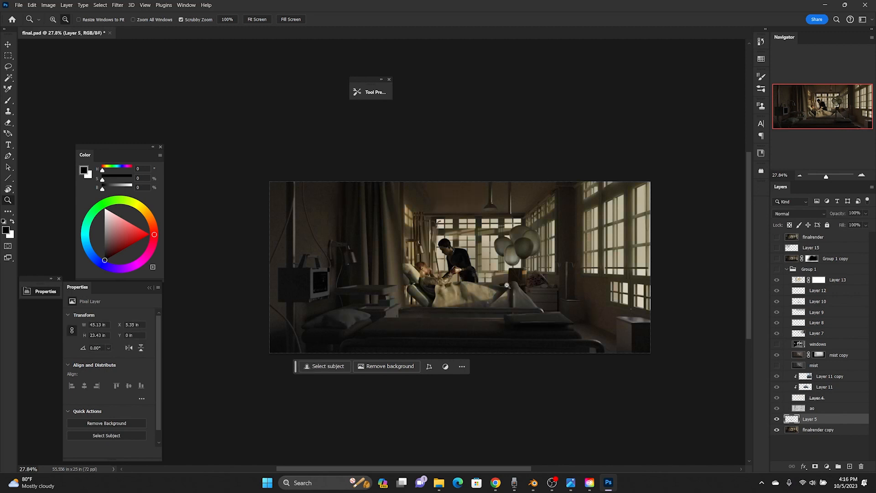
Step: Compare the colour image around the bed with Layer 5 repeatedly hidden and shown
left_click_drag(475, 274, 486, 280)
left_click(777, 419)
left_click(777, 420)
left_click(777, 420)
left_click(777, 420)
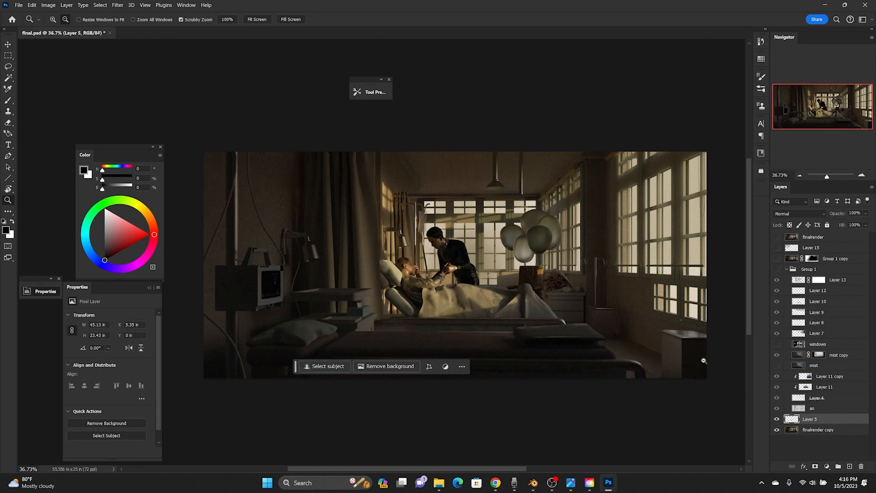
left_click(777, 419)
left_click(776, 420)
Step: Show Group 1 with all its inner layers hidden except the ao layer, and select ao
left_click(776, 269)
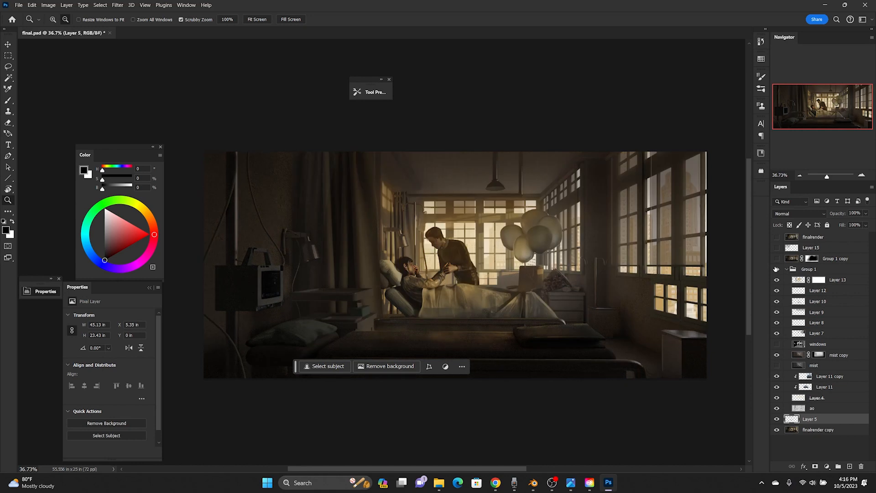
left_click_drag(777, 283, 779, 416)
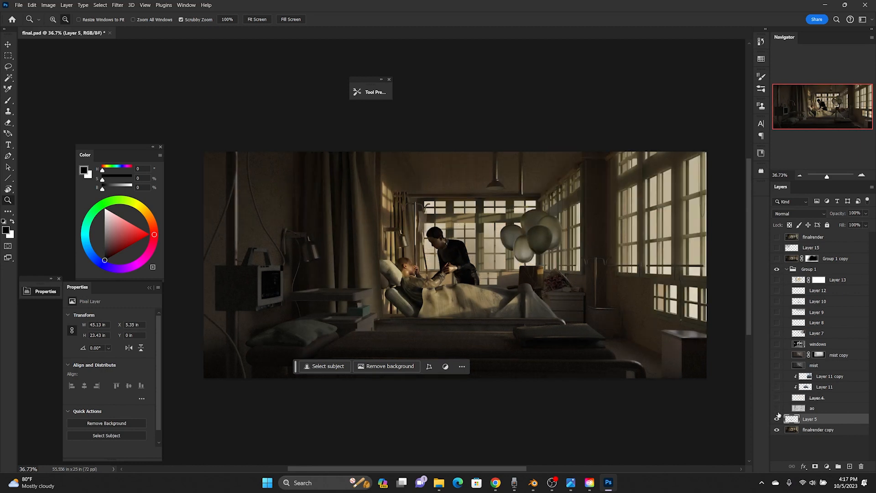
left_click(778, 410)
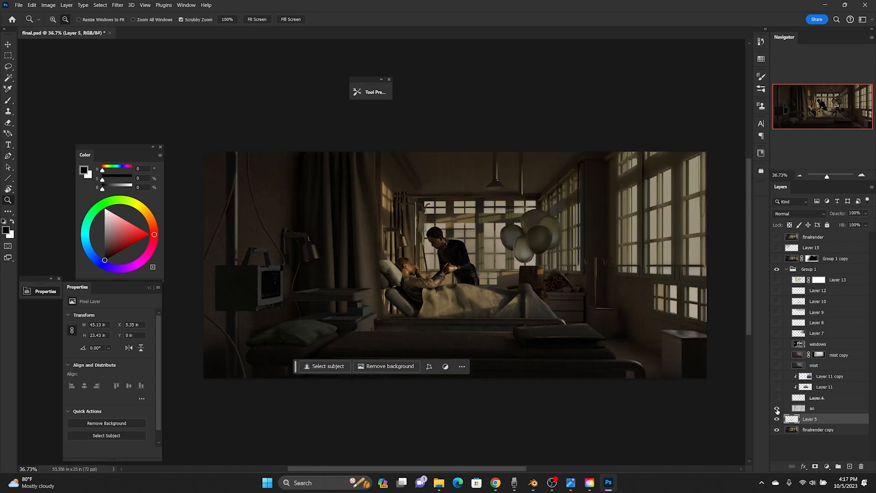
left_click(801, 408)
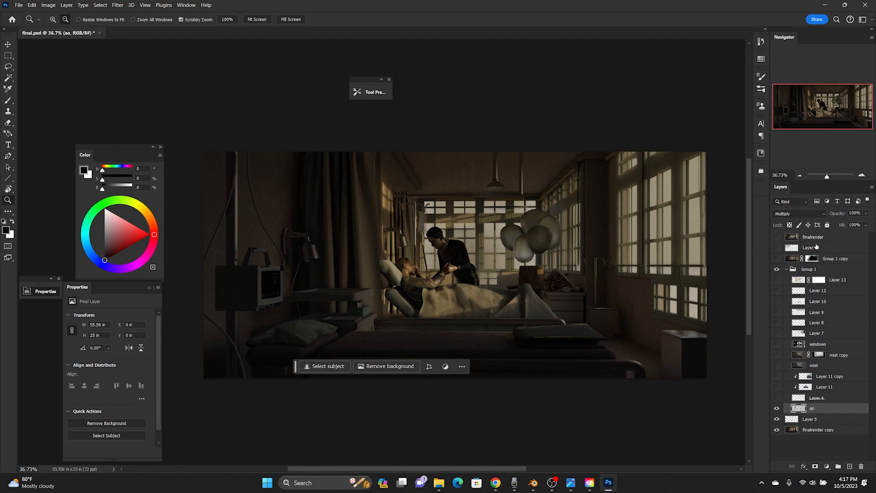
Step: Compare the image with the Multiply ao layer repeatedly hidden and shown
left_click(777, 409)
left_click(776, 409)
left_click(778, 408)
left_click(779, 409)
left_click(778, 409)
left_click(779, 408)
left_click(779, 408)
left_click(779, 408)
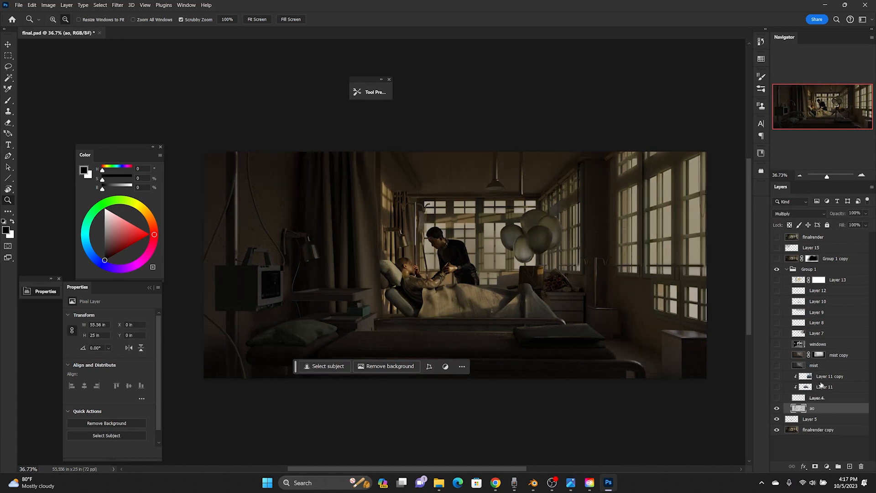
Step: Set the ao layer's opacity to 55% and compare the image with and without it
left_click(866, 213)
left_click_drag(868, 224, 852, 223)
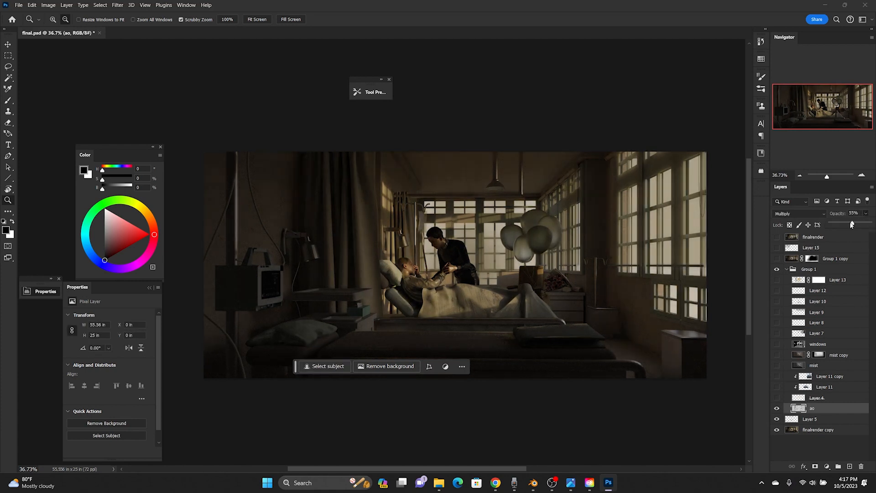
left_click(776, 409)
left_click(776, 409)
left_click(776, 408)
left_click(777, 408)
Step: Show Layer 4, Layer 11 and Layer 11 copy, and check the blend modes of the two clipped layers
left_click(777, 398)
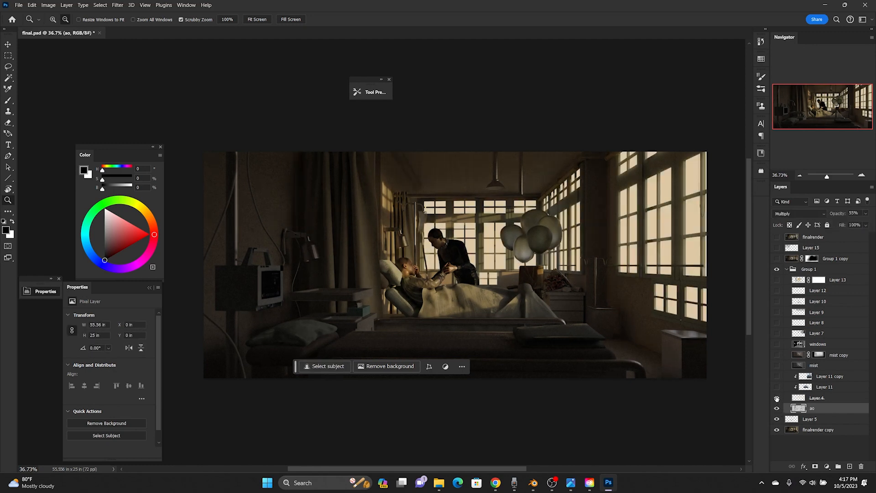
left_click(777, 398)
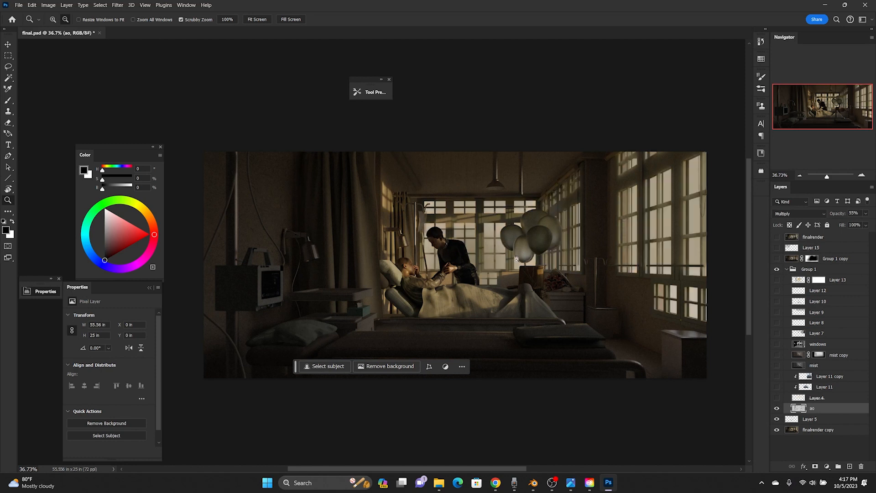
left_click(777, 398)
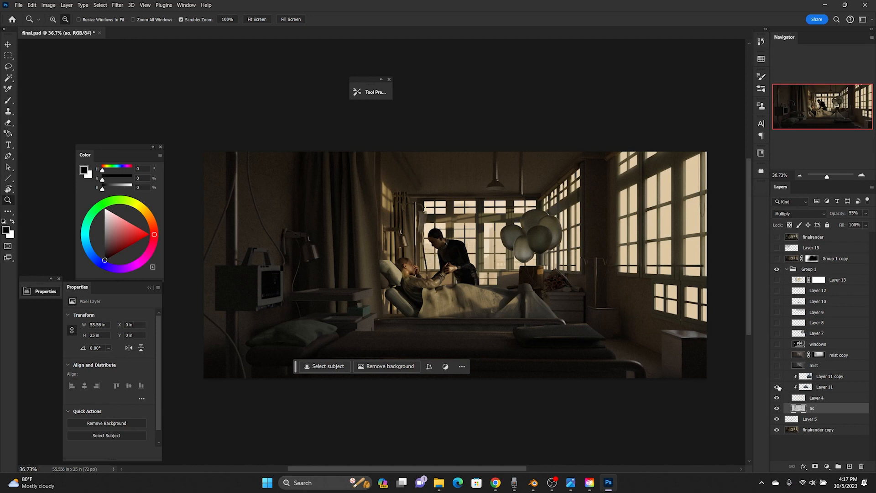
left_click(777, 376)
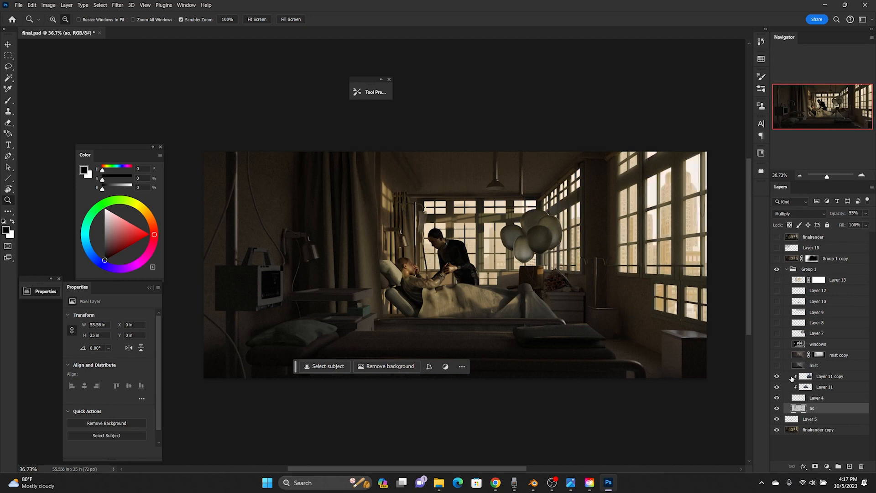
left_click(833, 387)
left_click(835, 376)
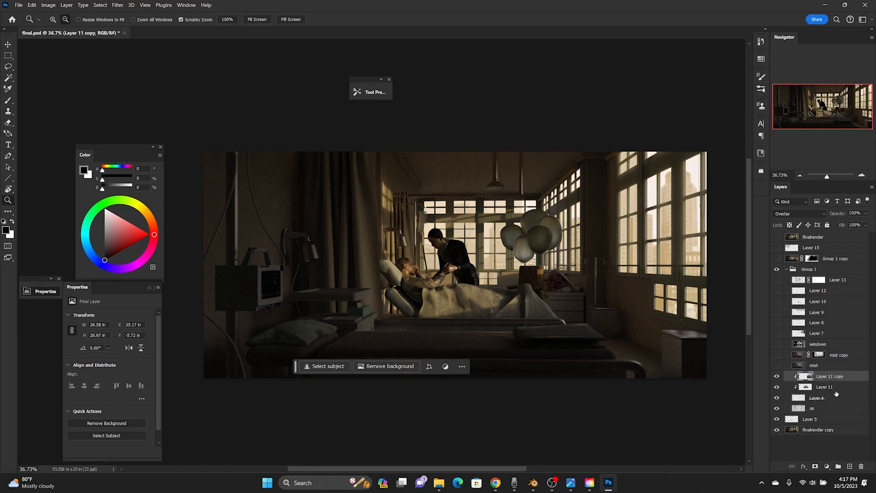
left_click(836, 387)
left_click(828, 378)
Step: Show the mist layer, view it in Normal blend mode, and set it back to Screen
left_click(776, 366)
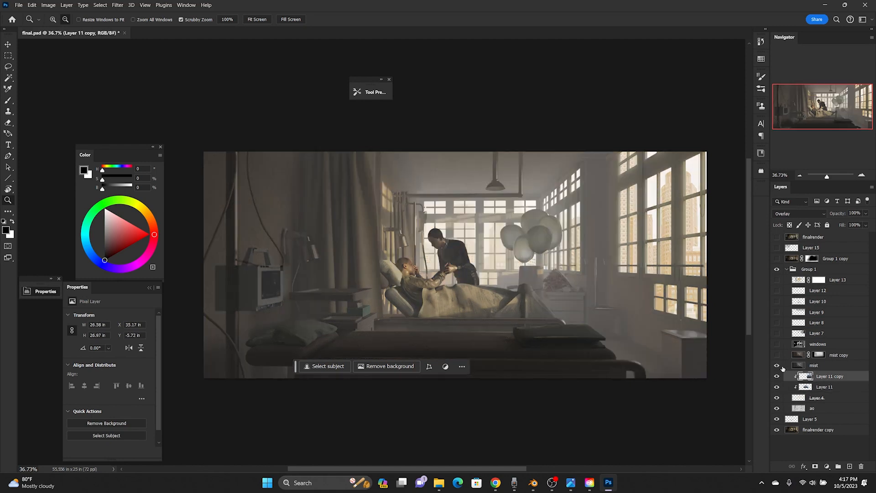
left_click(828, 366)
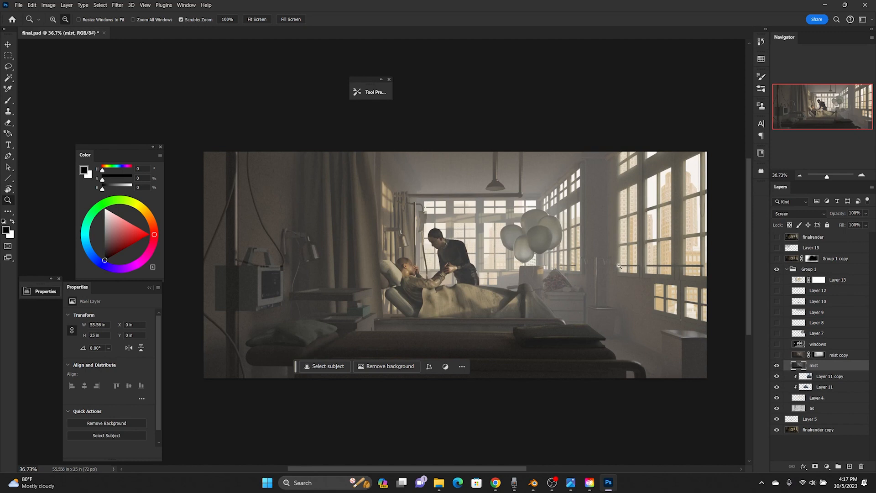
left_click(809, 215)
left_click(807, 222)
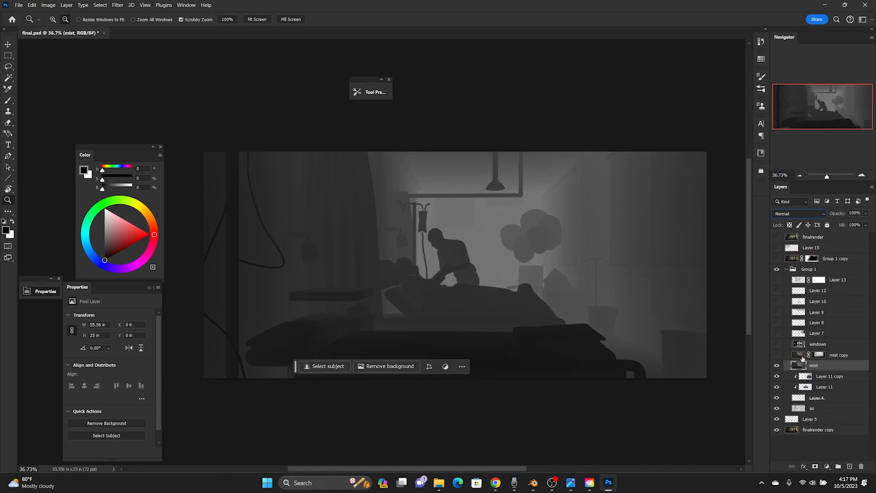
left_click(813, 213)
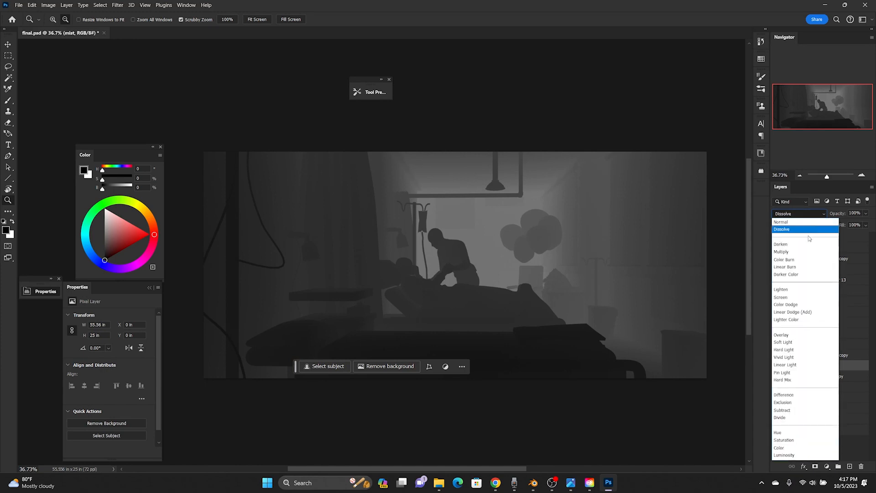
left_click(801, 298)
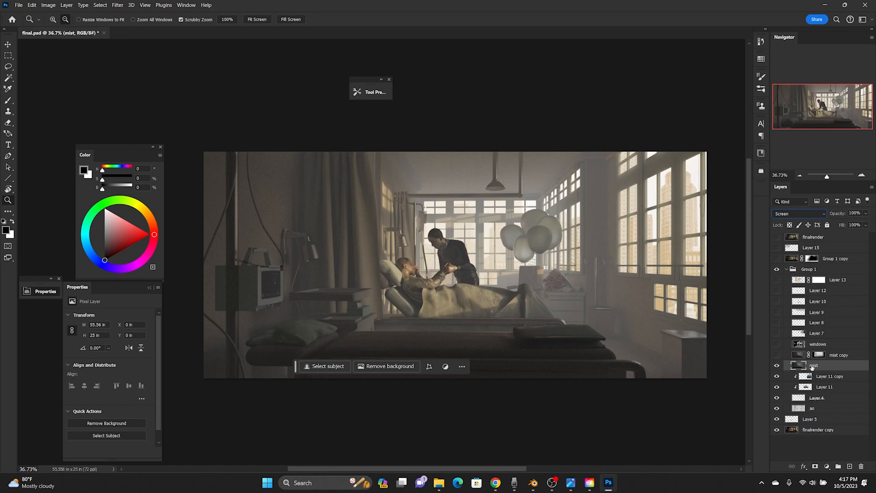
Step: Duplicate the mist layer, hide the original, and select the duplicate
key("ctrl+j")
left_click(777, 376)
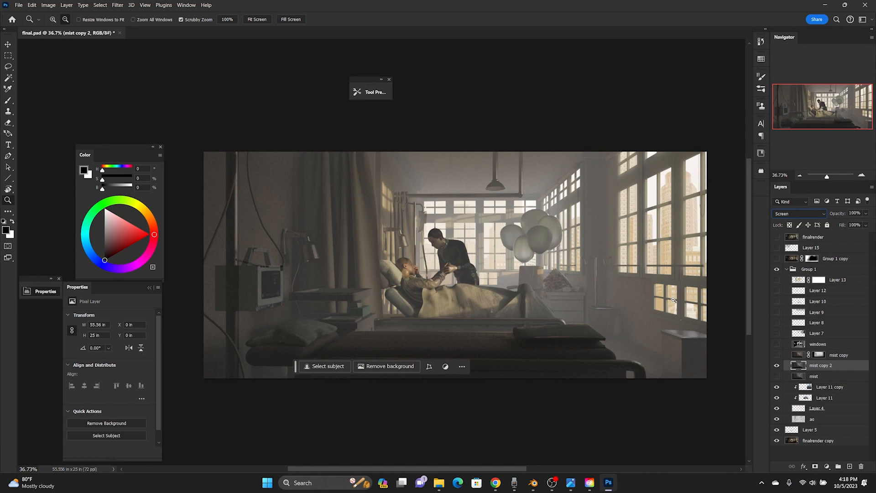
left_click(836, 356)
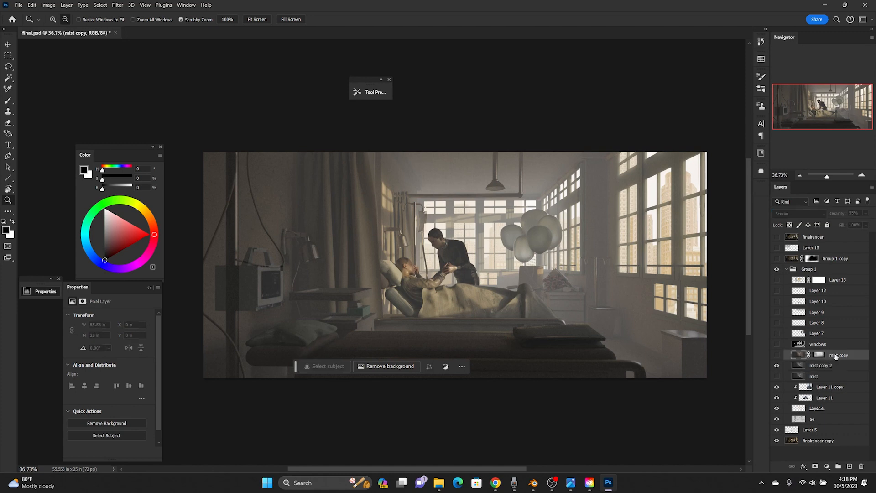
left_click(831, 366)
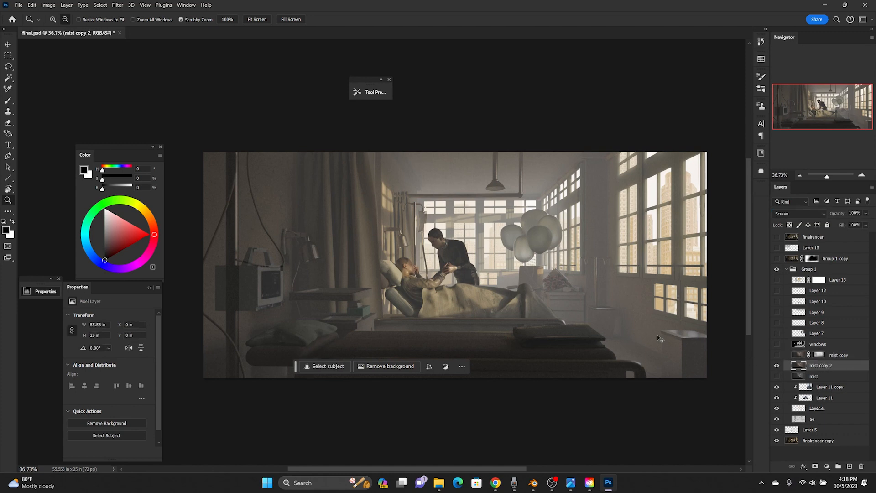
Step: Warm the duplicated mist layer's midtones with Color Balance levels of +14, 0 and -17
key("ctrl+b")
left_click_drag(640, 342, 632, 363)
left_click(645, 342)
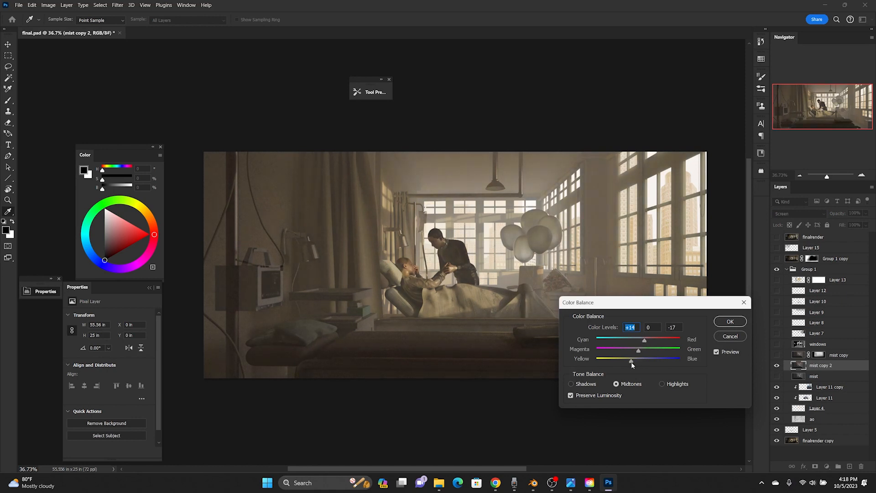
left_click(730, 322)
key("z")
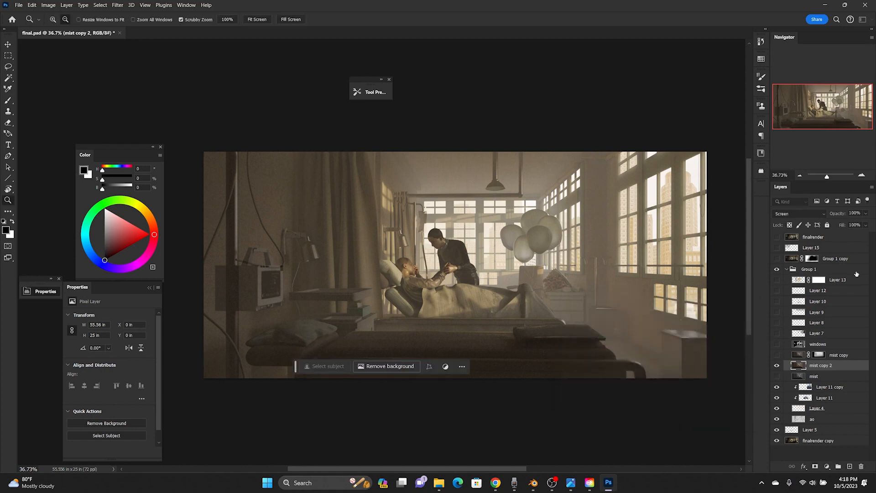
Step: Lower the mist copy 2 layer's opacity to 45% and compare the image with the layer hidden and shown
left_click(866, 214)
left_click_drag(870, 223, 851, 224)
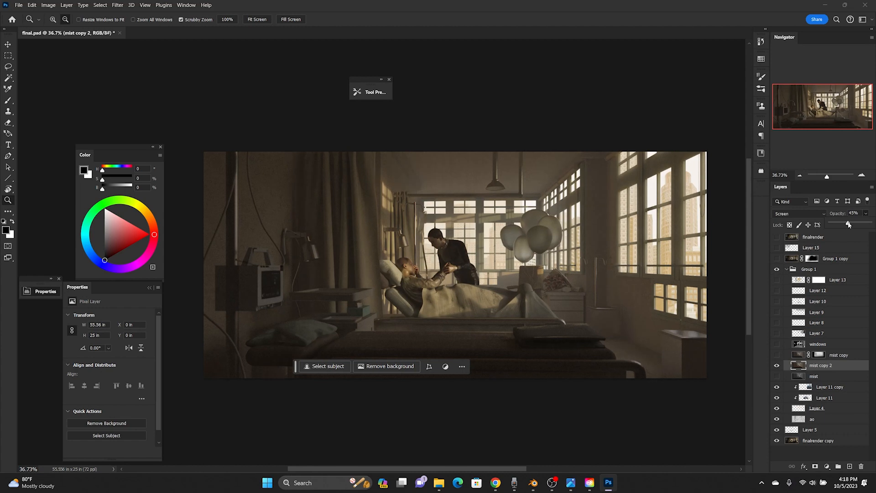
left_click(776, 367)
left_click(776, 366)
left_click(776, 366)
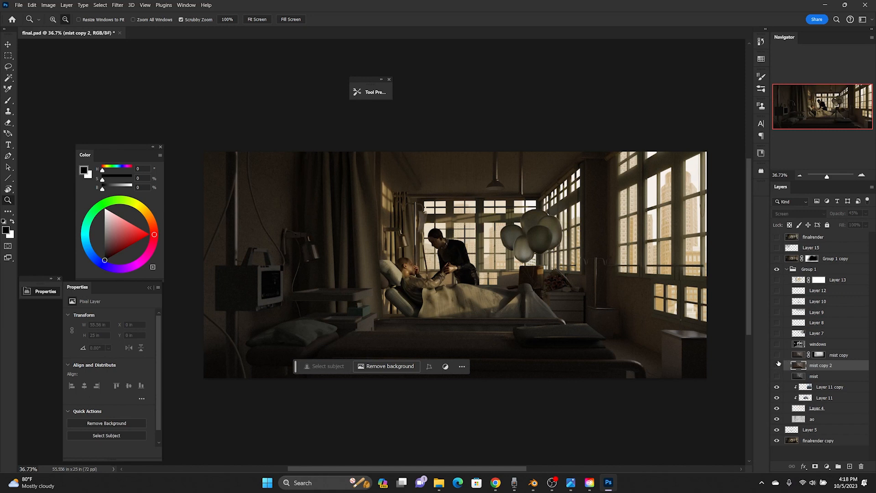
left_click(777, 365)
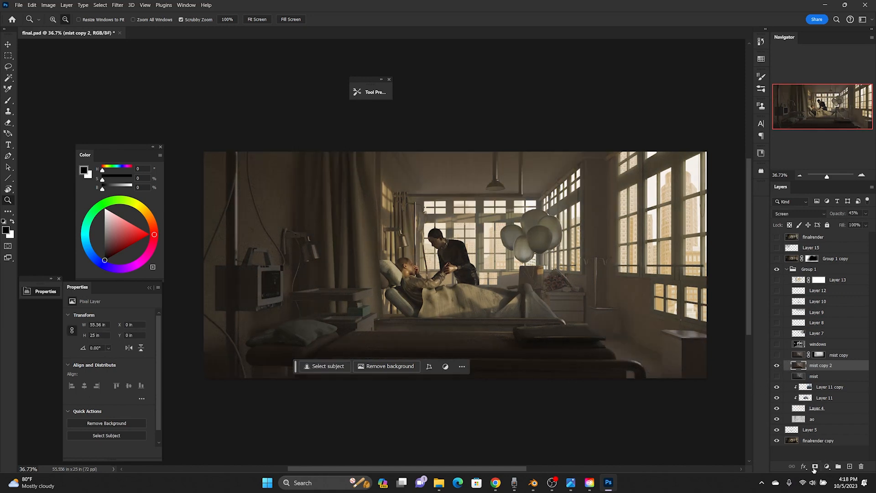
Step: Add a layer mask to mist copy 2 and load the Brush Tool Soft Round 824 preset
left_click(816, 467)
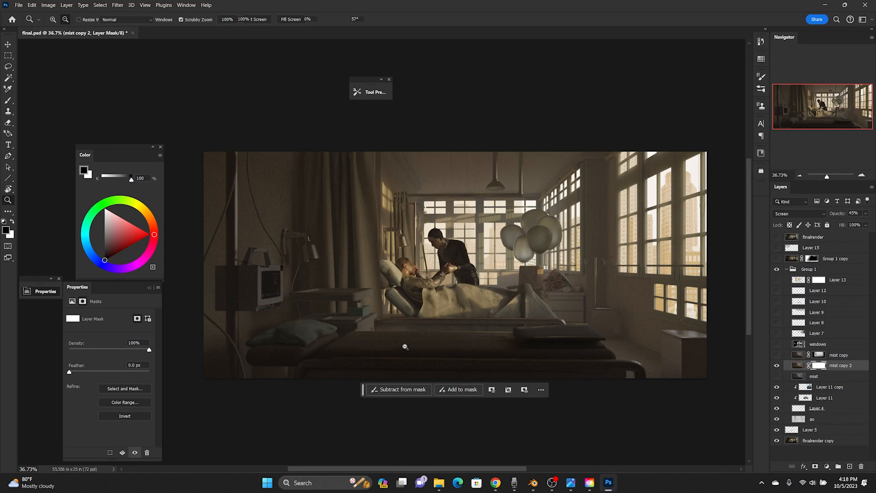
key("b")
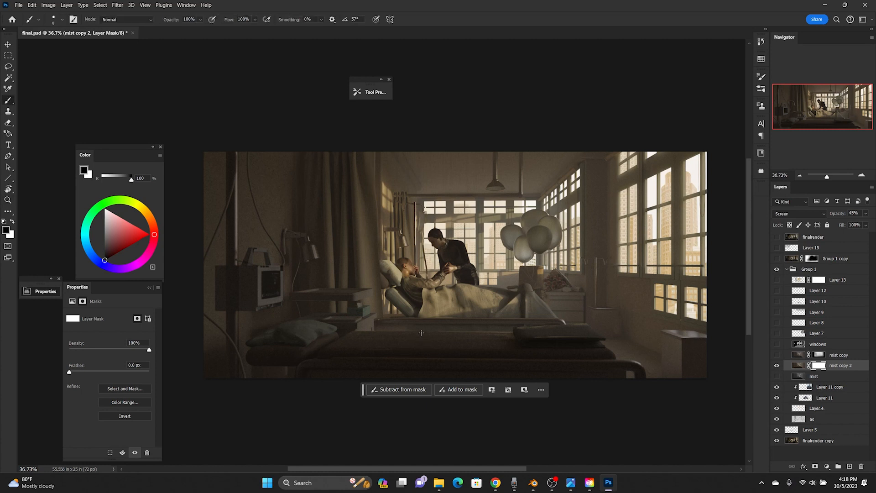
key("bracketright")
key("bracketright")
key("bracketright")
key("bracketright")
key("bracketright")
key("bracketright")
key("bracketright")
key("bracketright")
key("bracketright")
key("bracketright")
key("bracketright")
key("bracketright")
key("bracketright")
key("bracketright")
key("bracketright")
key("bracketright")
key("bracketright")
key("bracketright")
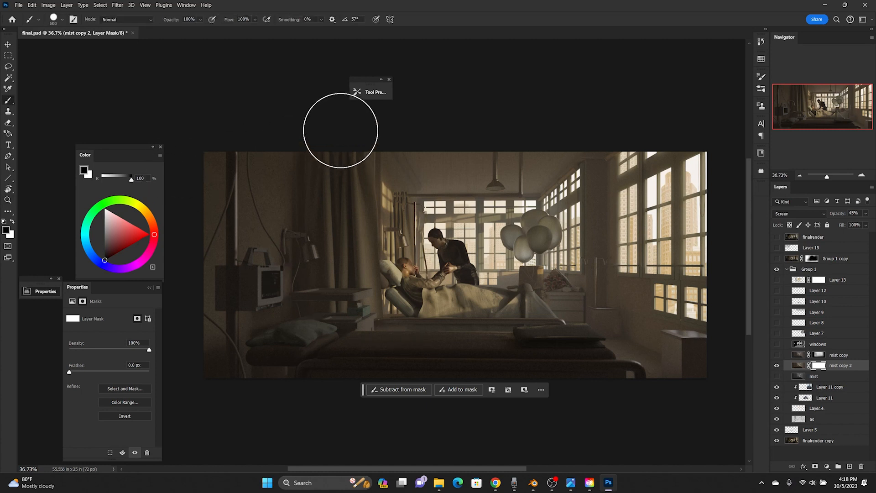
left_click(371, 93)
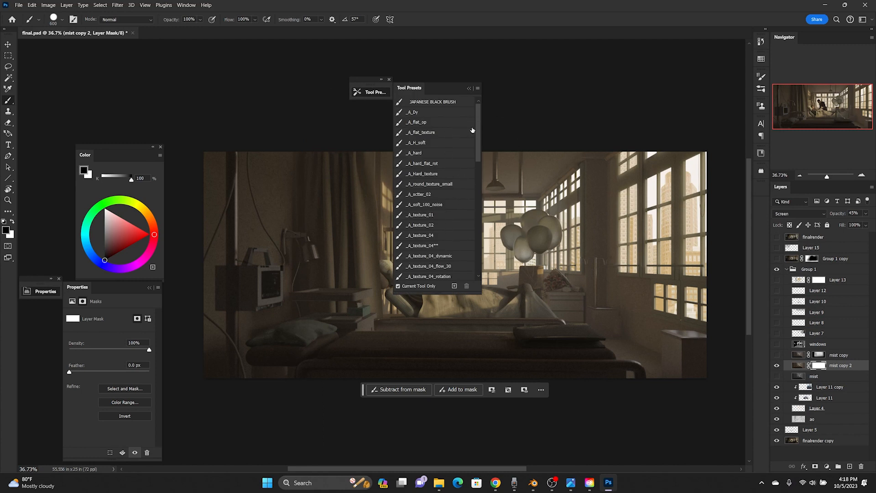
left_click_drag(479, 137, 478, 247)
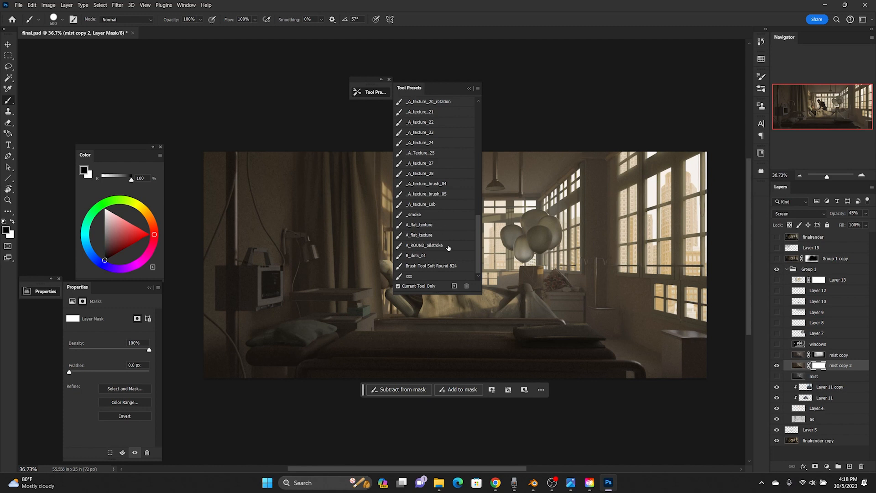
left_click(452, 265)
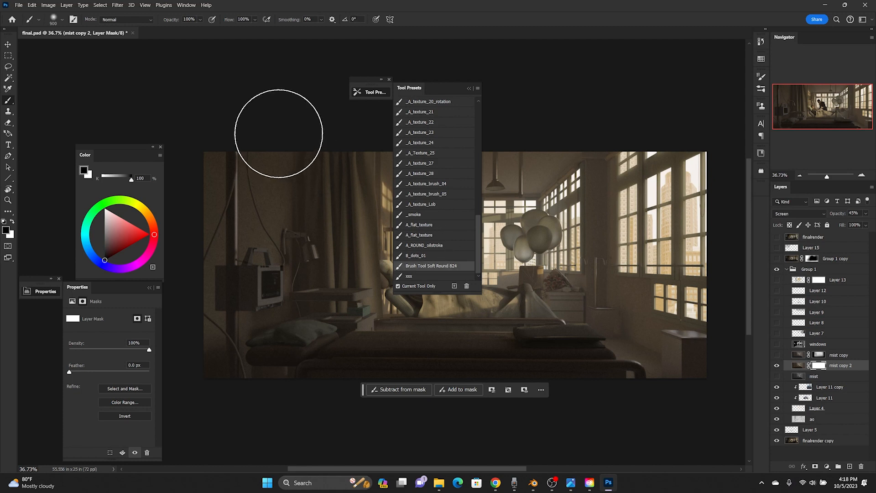
Step: Paint the mist copy 2 mask black across the foreground beds and room edges, and compare the layer on and off
mouse_move(270, 362)
left_mouse_down()
mouse_move(276, 402)
mouse_move(731, 377)
left_mouse_up()
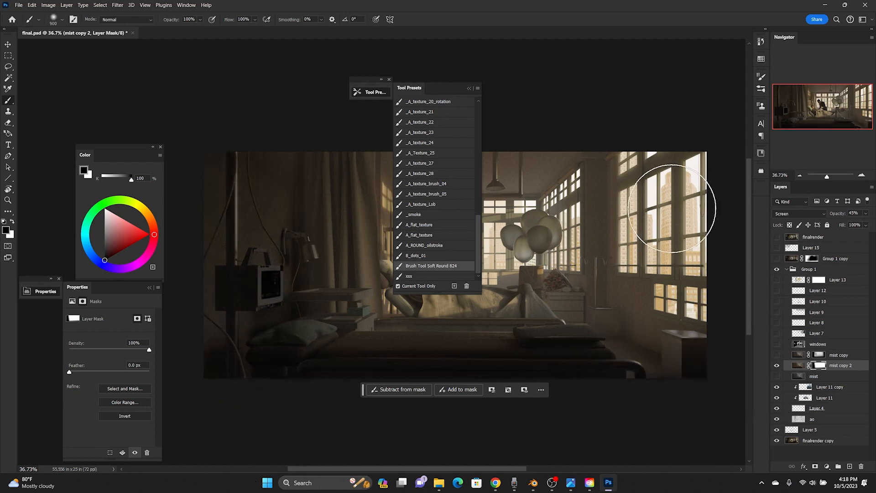
left_click(470, 88)
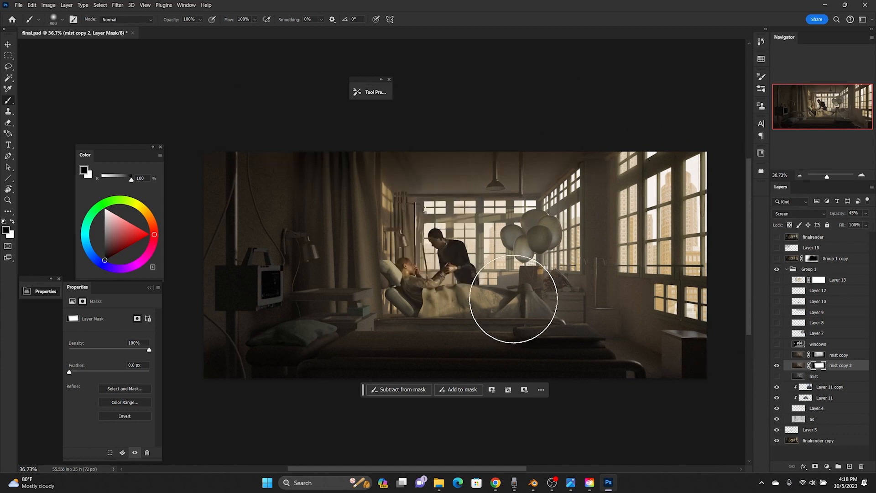
left_click(778, 366)
left_click(778, 366)
left_click(778, 367)
left_click(778, 366)
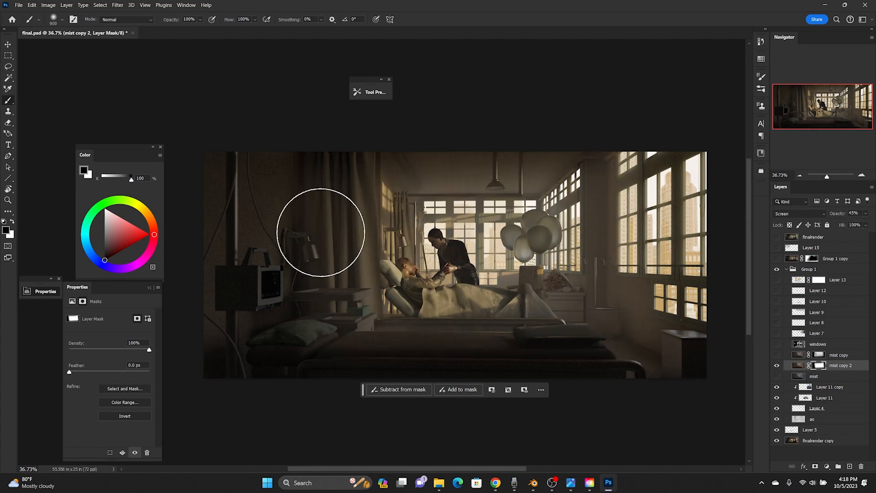
Step: Hide mist copy 2 and show the already masked mist copy layer in its place
left_click(776, 365)
left_click(775, 360)
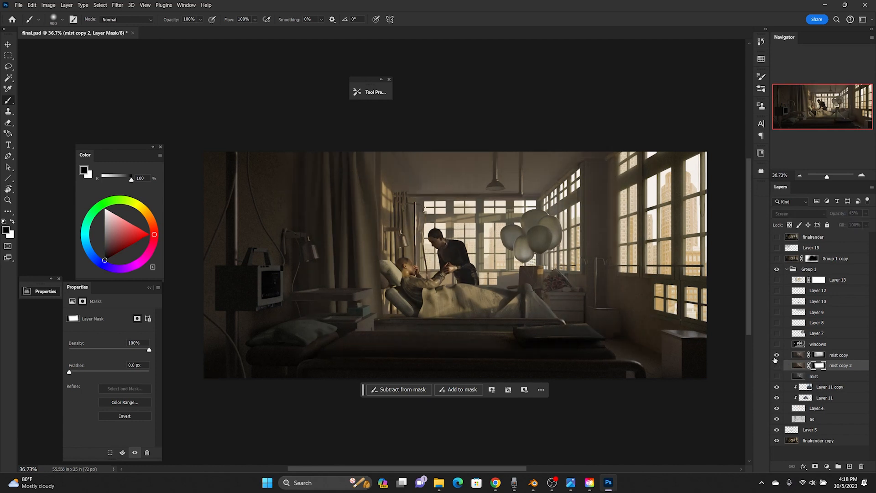
left_click(776, 359)
left_click(775, 359)
left_click(582, 324)
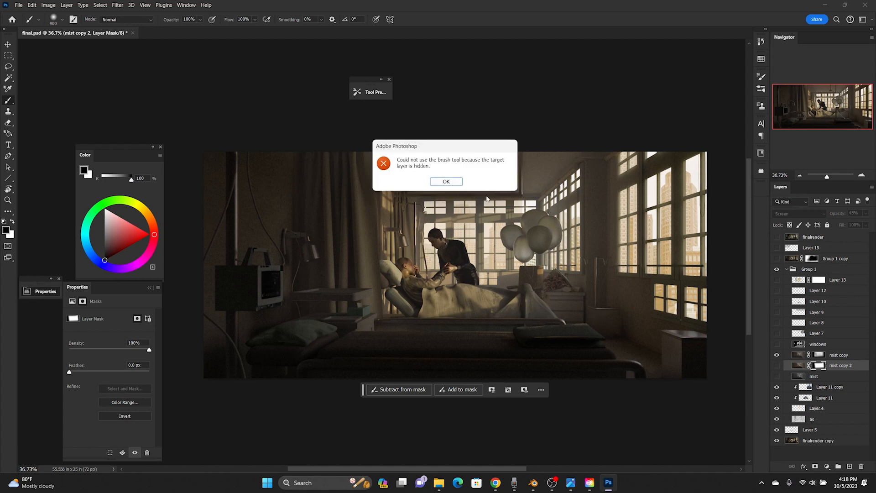
left_click(446, 181)
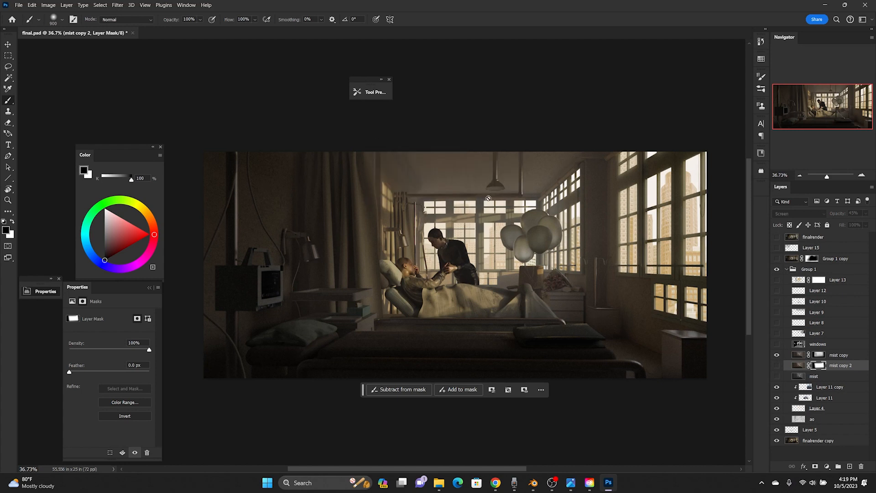
Step: Show the windows layer, select all its similar light-grey areas with the Magic Wand, then deselect and hide the layer
left_click(777, 344)
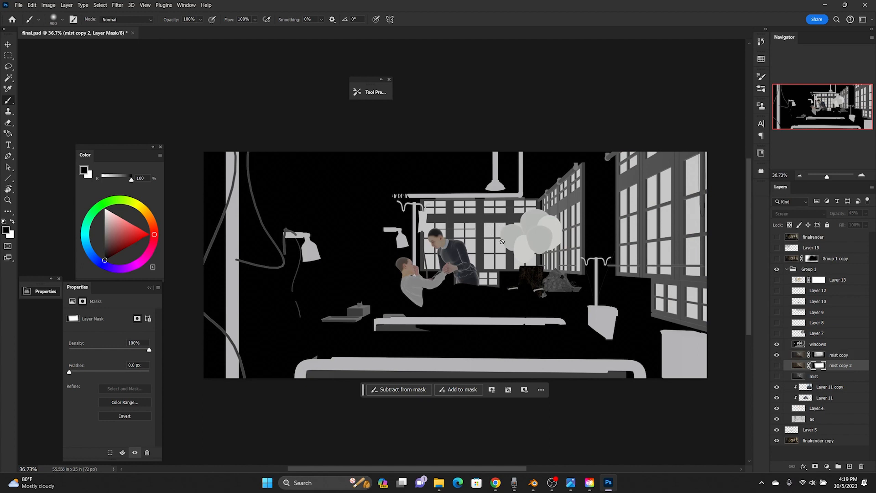
key("w")
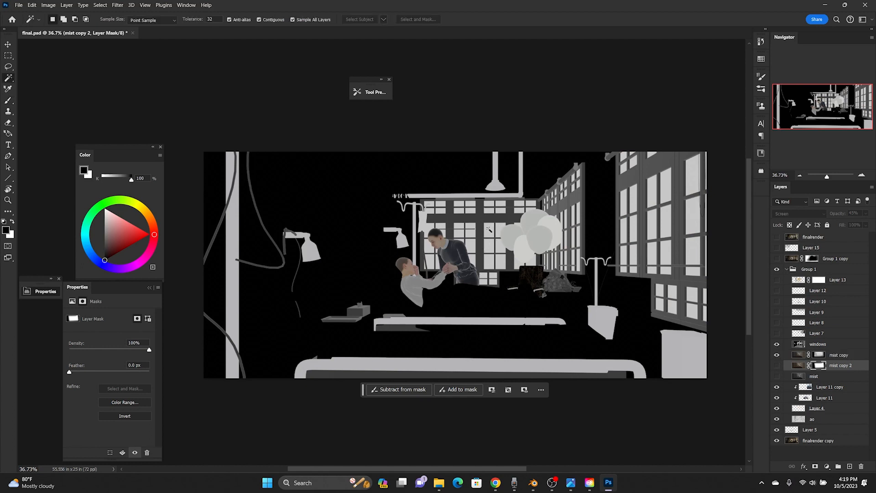
left_click(491, 234)
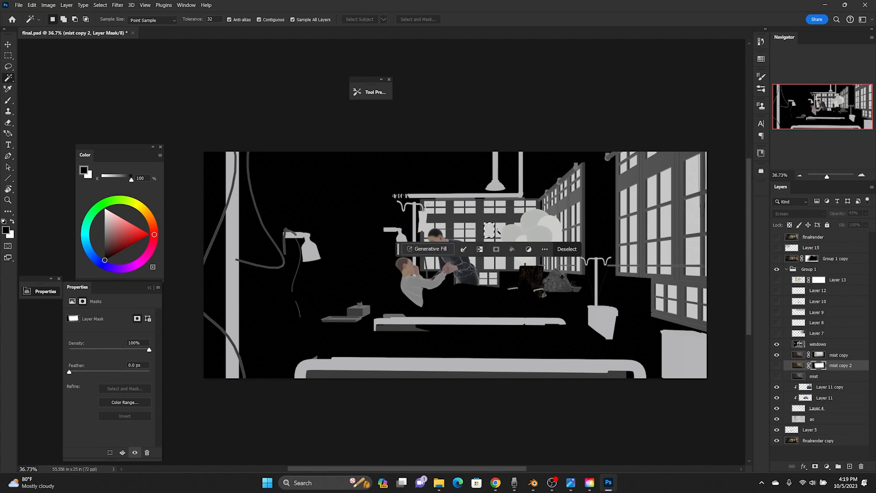
left_click(487, 204, "shift")
left_click(502, 207, "shift")
right_click(493, 212)
left_click(507, 303)
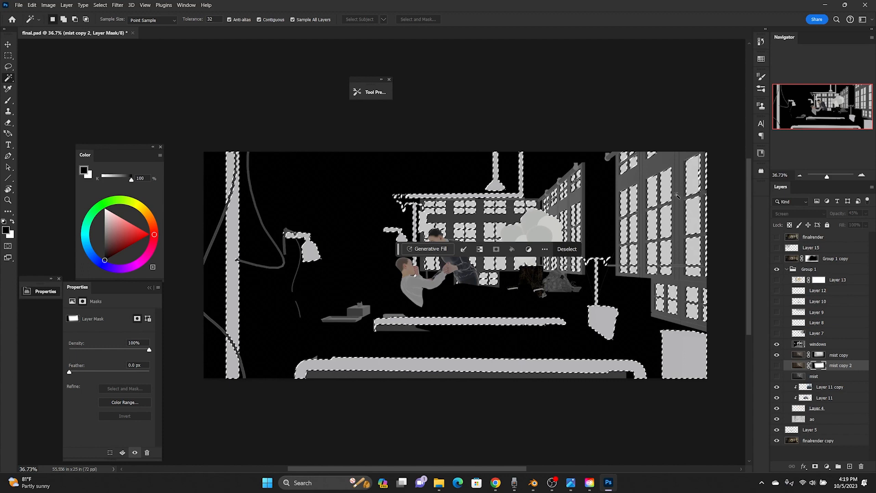
key("ctrl+d")
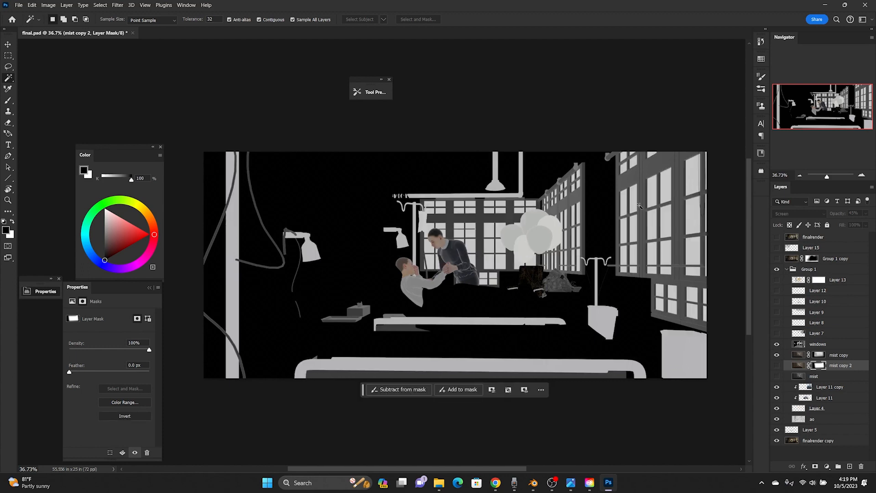
left_click(777, 345)
Step: Show and select Layer 7, and compare the windows with its blinds hidden and shown
left_click(777, 334)
left_click(776, 334)
left_click(776, 334)
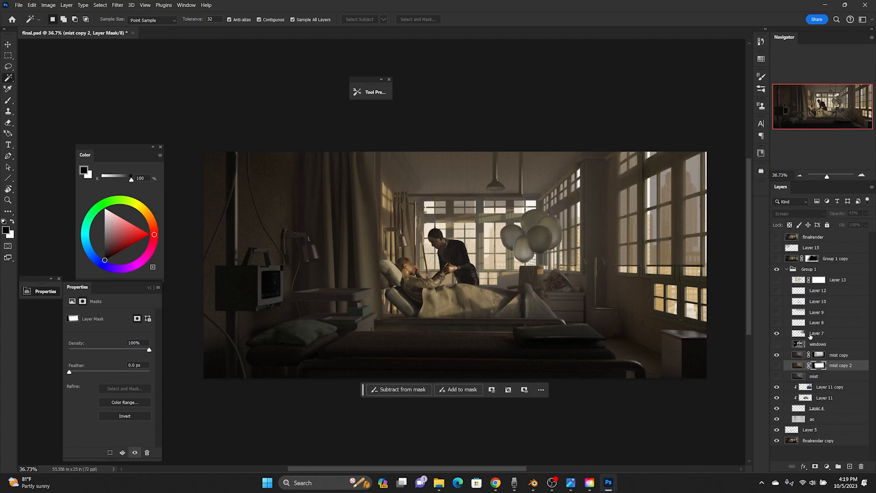
left_click(838, 336)
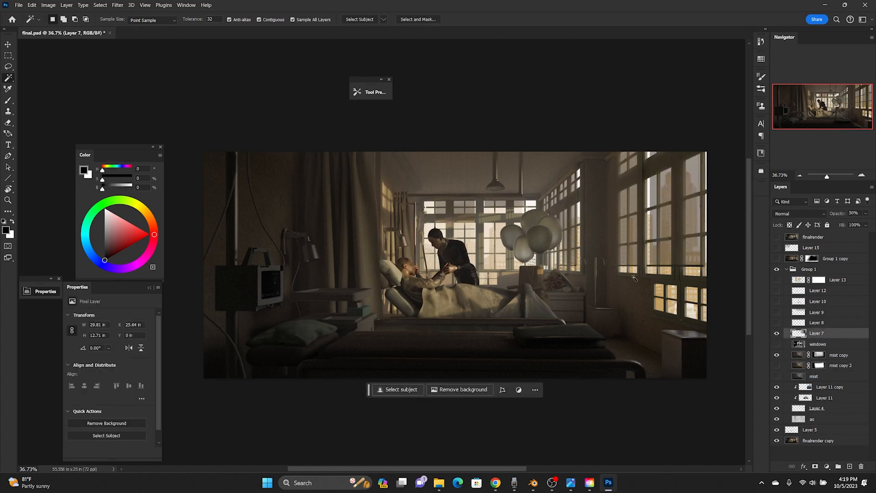
left_click(776, 334)
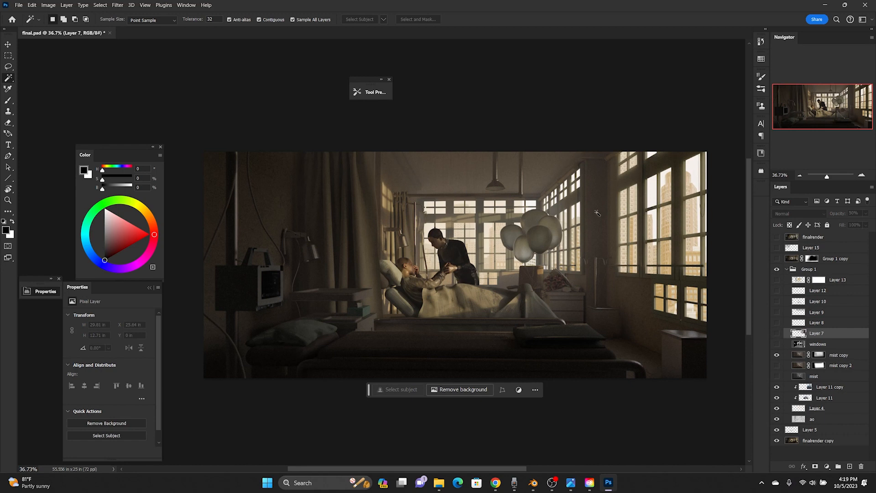
left_click(777, 334)
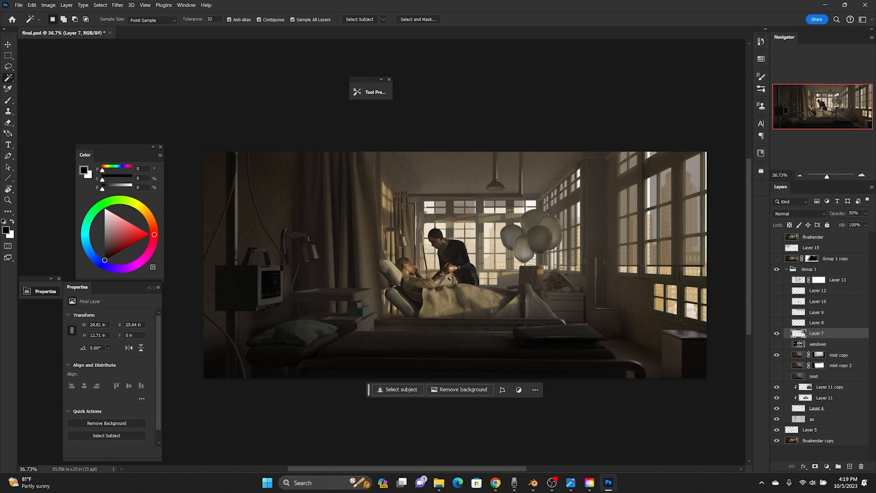
Step: View Layer 7's window blinds at 100% opacity and set the layer's opacity to 60%
left_click(866, 214)
left_click_drag(849, 225, 874, 224)
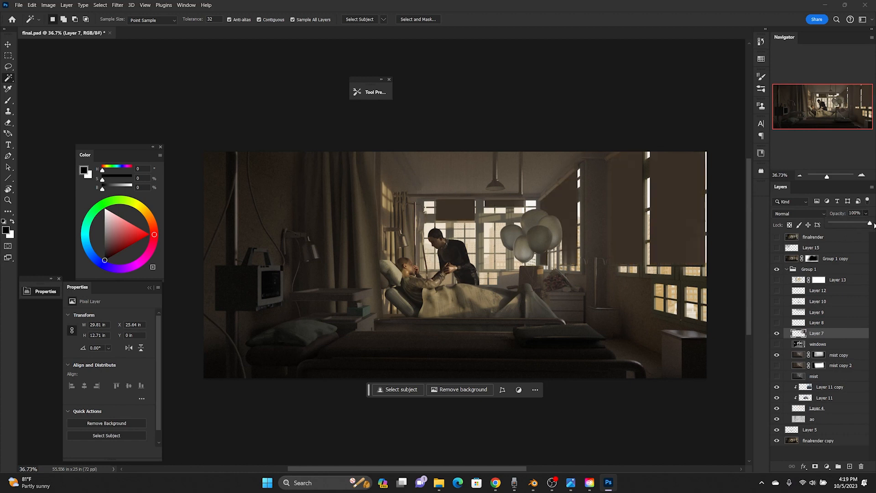
left_click(849, 224)
left_click_drag(853, 225, 856, 224)
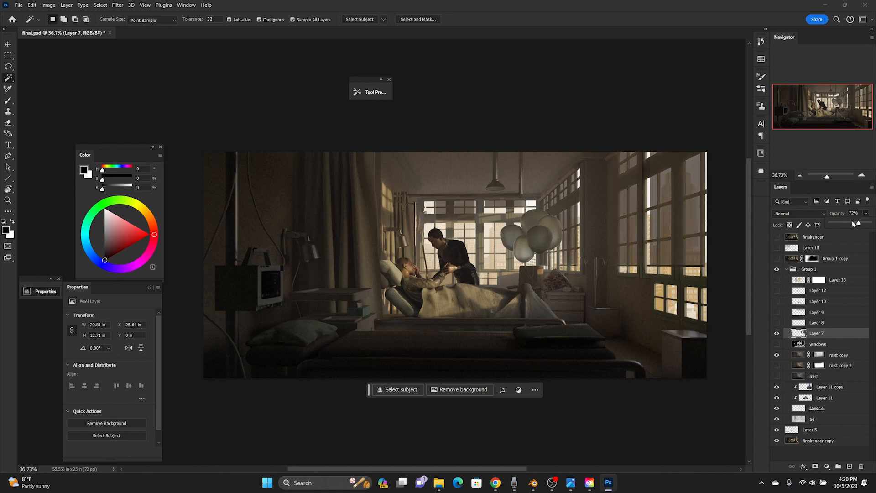
left_click(853, 224)
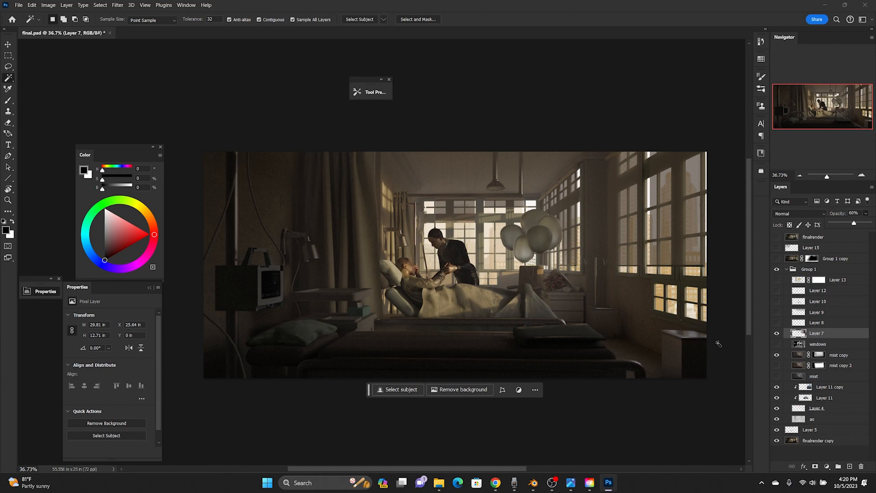
Step: Show Layer 8 and the Multiply layer, Layer 9, comparing the image with Layer 9 hidden and shown
left_click(778, 324)
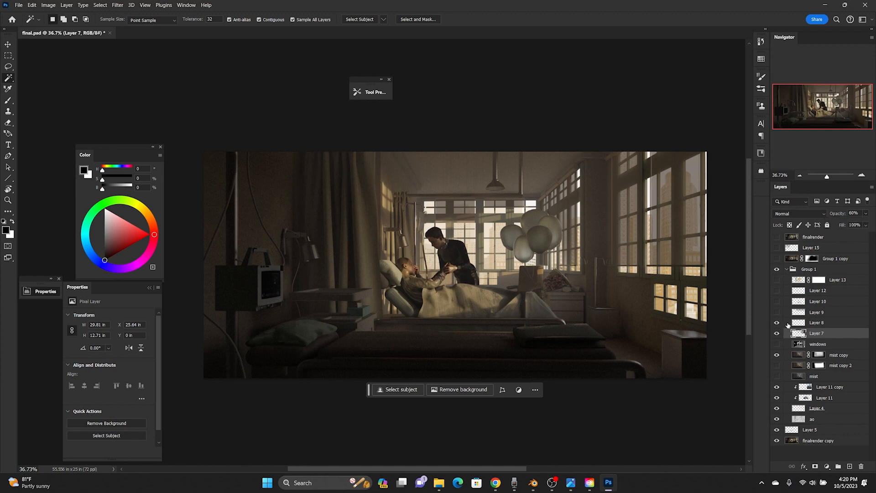
left_click(825, 326)
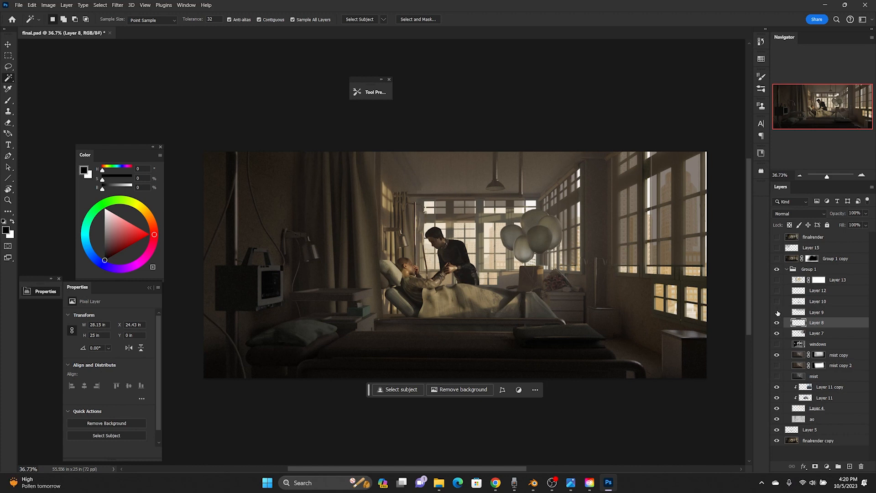
left_click(778, 312)
left_click(820, 315)
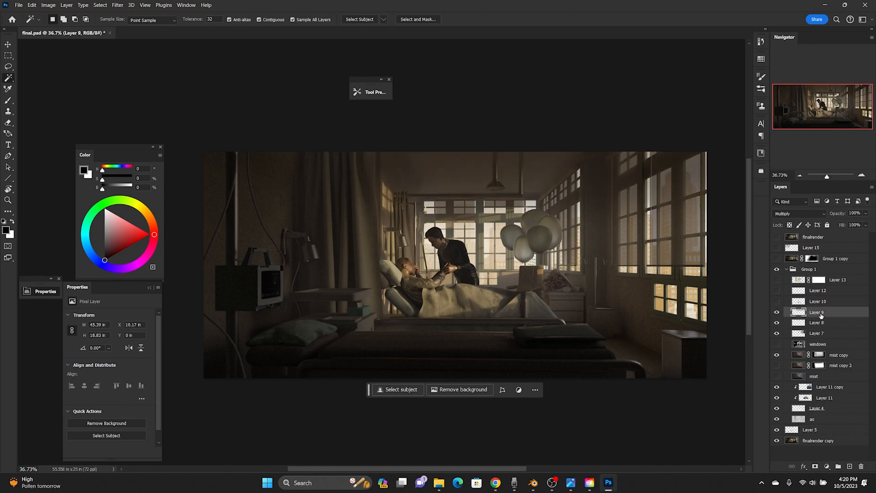
left_click(776, 312)
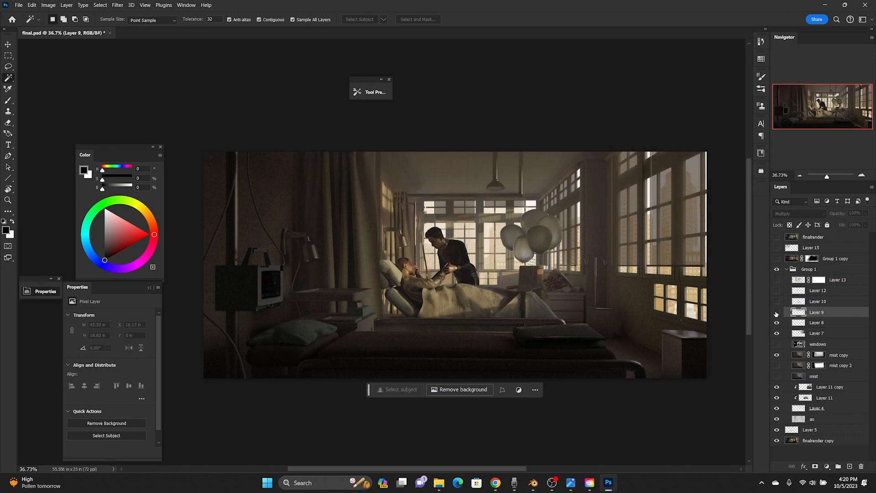
left_click(777, 313)
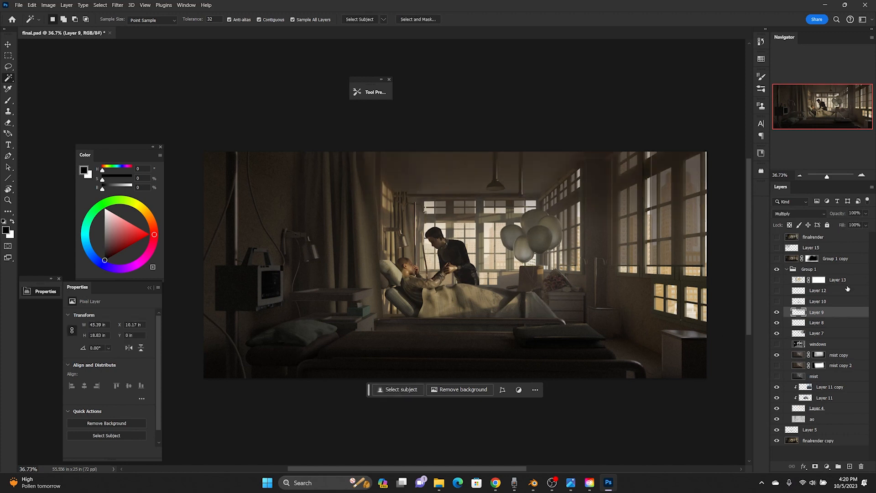
left_click(777, 313)
left_click(777, 314)
left_click(777, 313)
left_click(777, 313)
Step: Show and select Layer 10, and compare the painted bed and figures with the layer hidden and shown
left_click(777, 301)
left_click(820, 301)
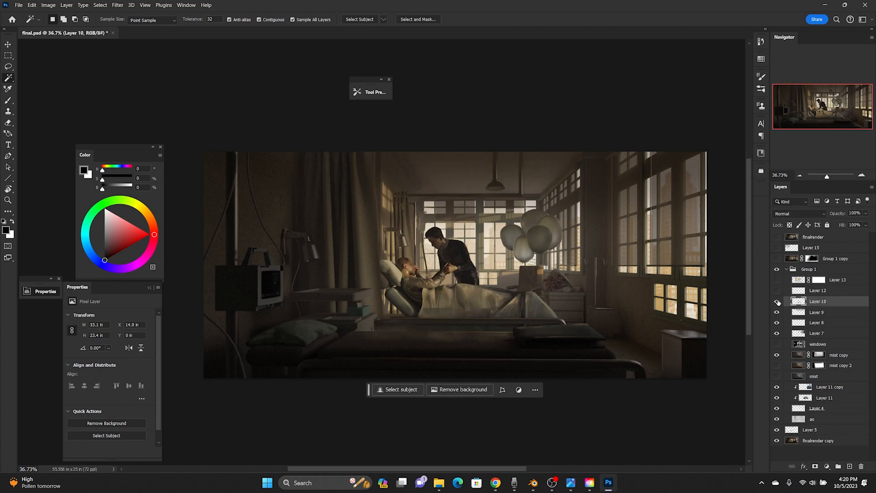
left_click(777, 302)
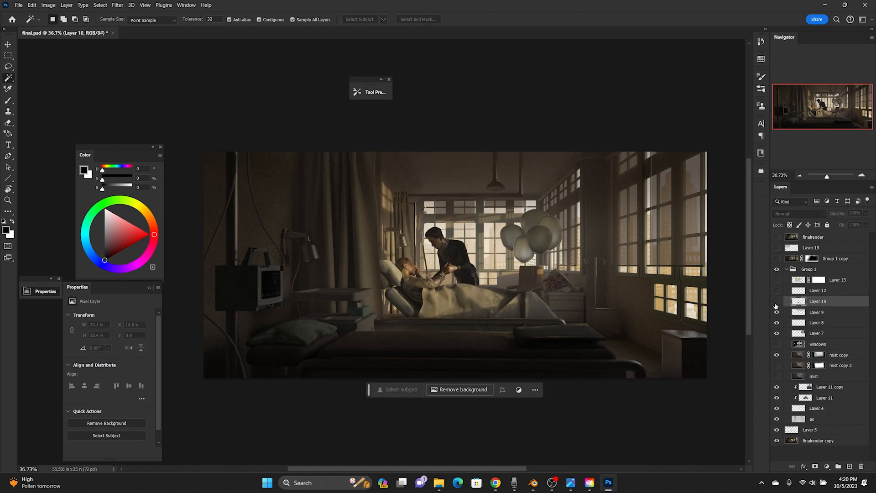
left_click(777, 302)
left_click(777, 302)
left_click(777, 302)
left_click(777, 302)
left_click(777, 302)
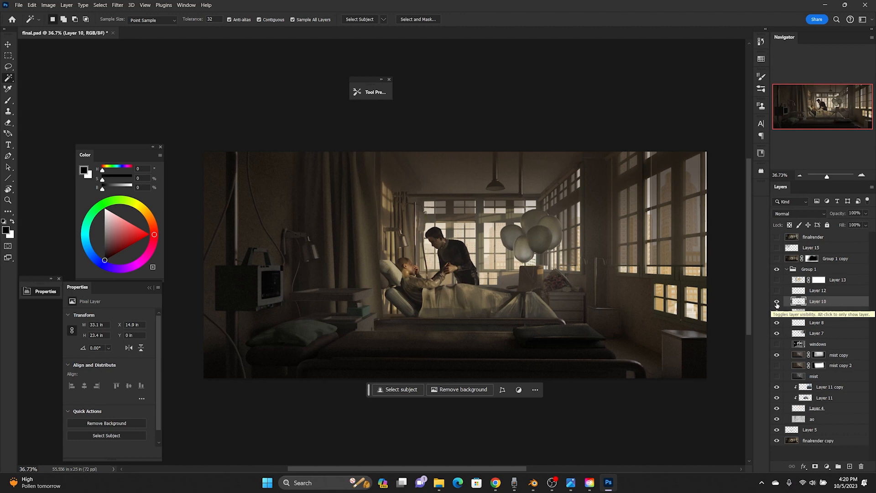
Step: Show and select Layer 12, clear any selection, and examine the two figures at the bed more closely
left_click(777, 291)
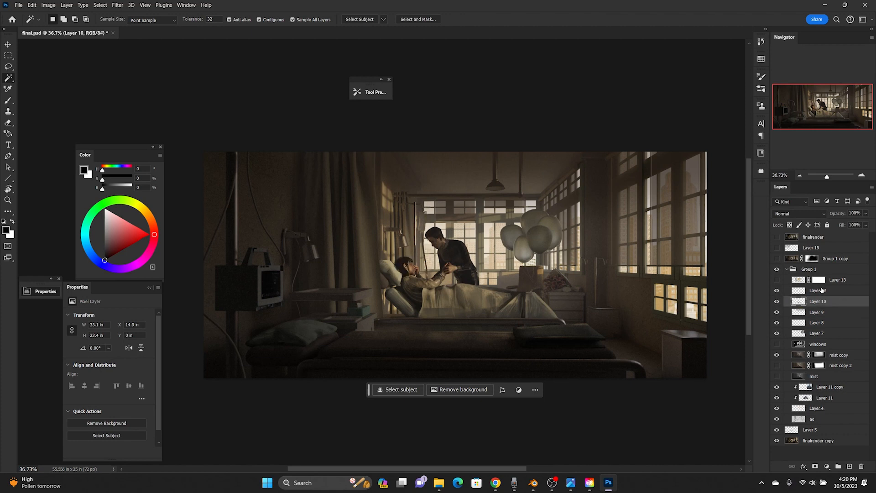
left_click(798, 291)
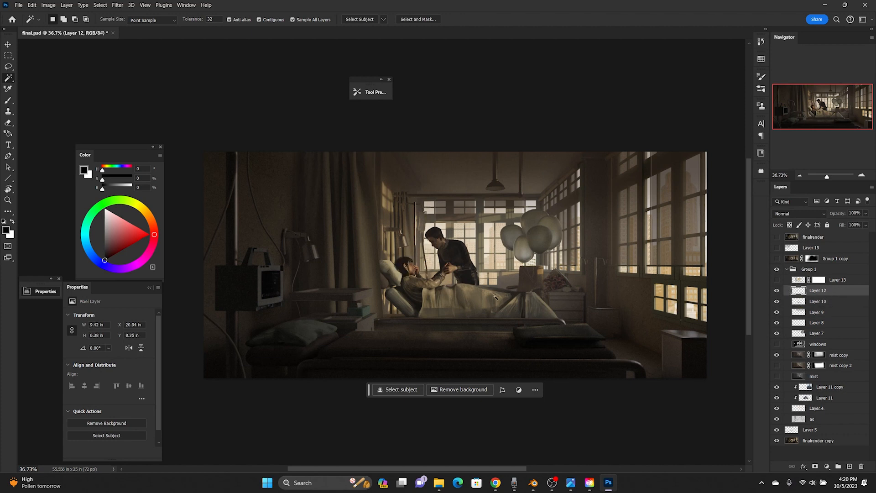
left_click(405, 262)
key("ctrl+d")
key("z")
left_click_drag(405, 263, 457, 284)
left_click_drag(522, 286, 516, 283)
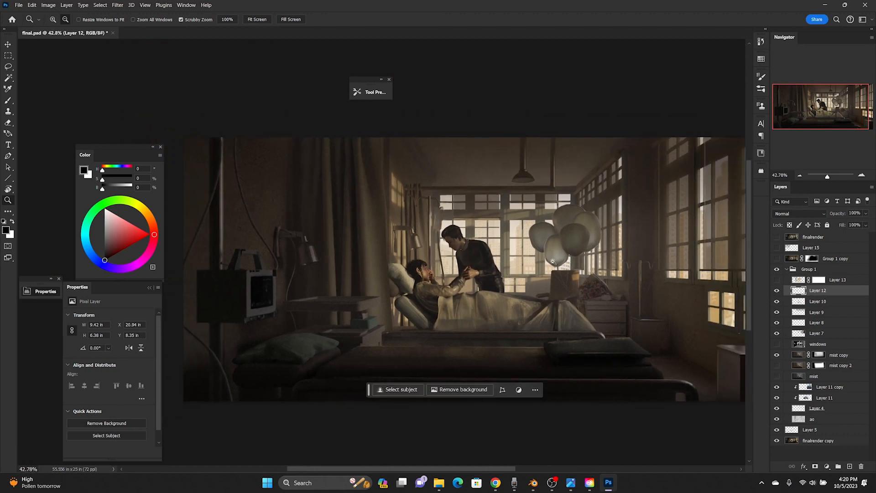
Step: Show and select the Soft Light layer, Layer 13, and add a new layer above it with Color Dodge blending
left_click(800, 281)
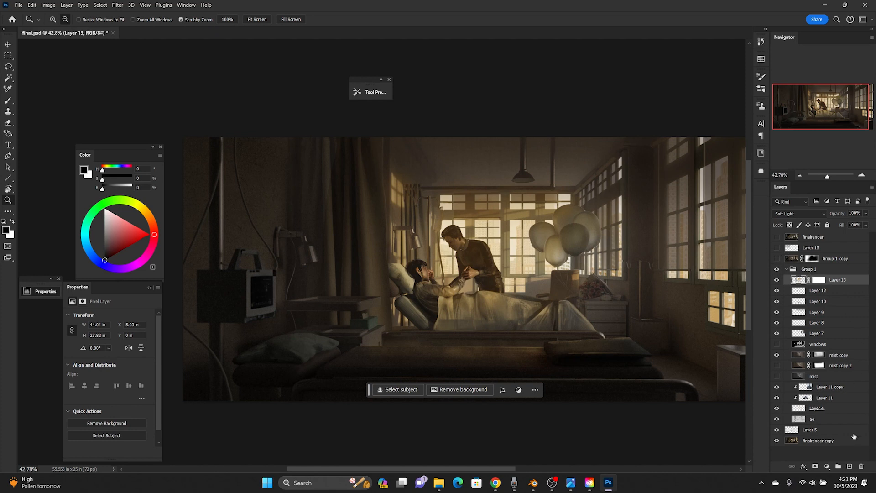
left_click(851, 466)
left_click(811, 214)
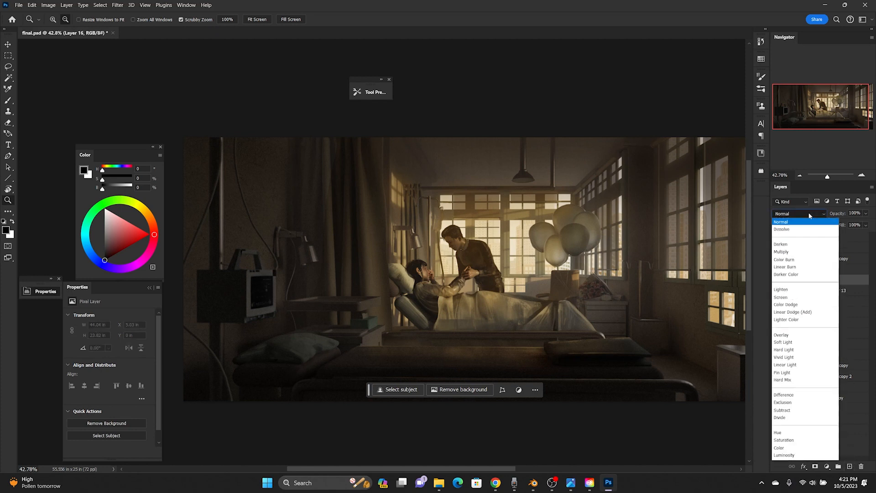
left_click(816, 305)
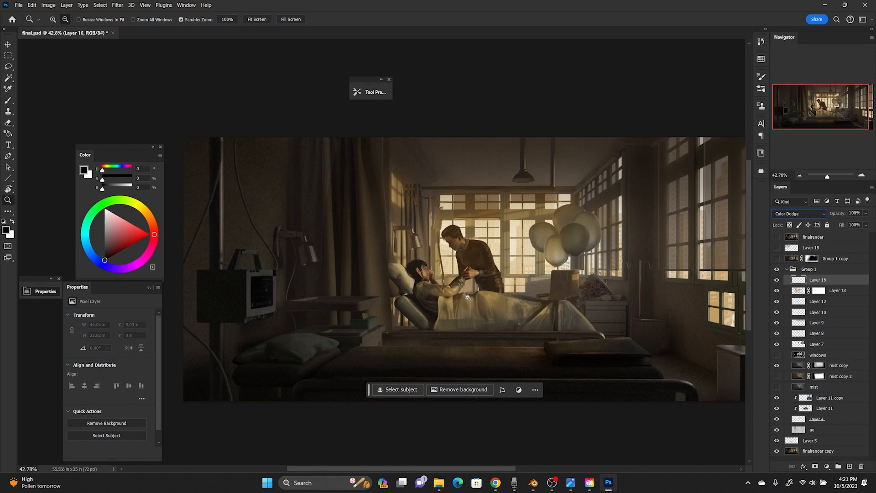
Step: Set up a much smaller brush with a golden foreground colour of hue 41, saturation 68% and brightness 80%
left_click_drag(483, 312, 489, 311)
key("b")
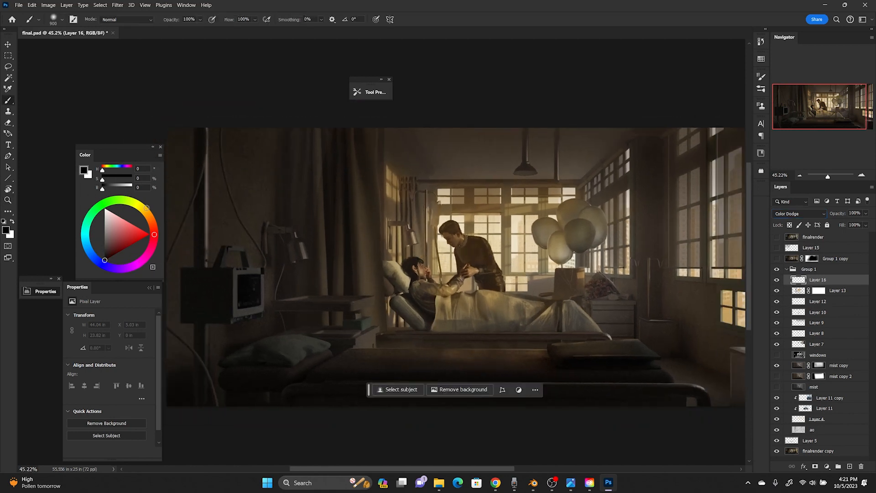
left_click(142, 207)
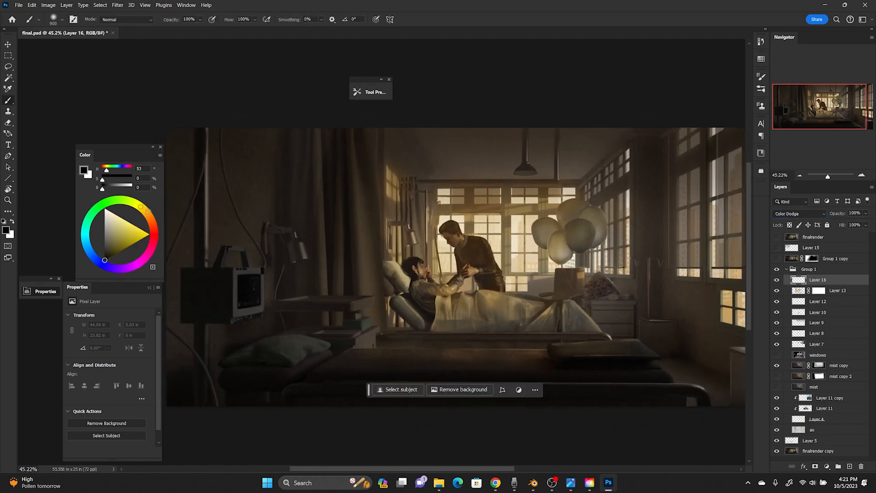
left_click(142, 202)
left_click(144, 209)
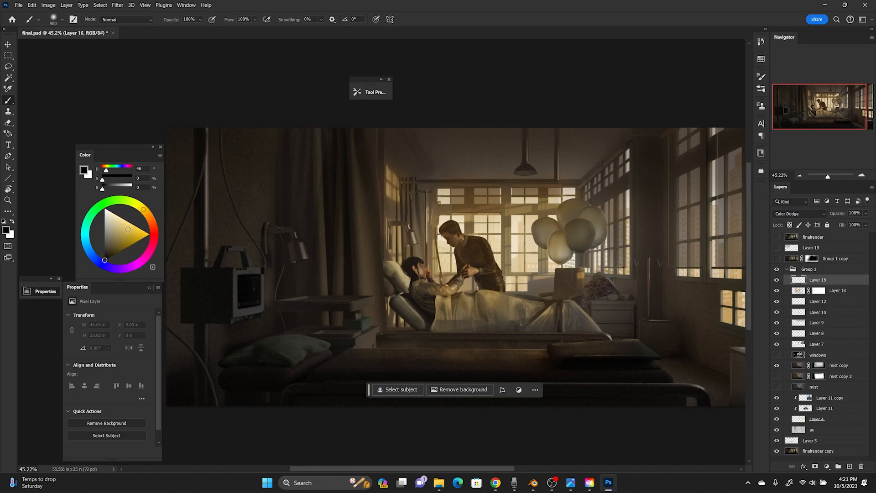
left_click(130, 233)
left_click(147, 213)
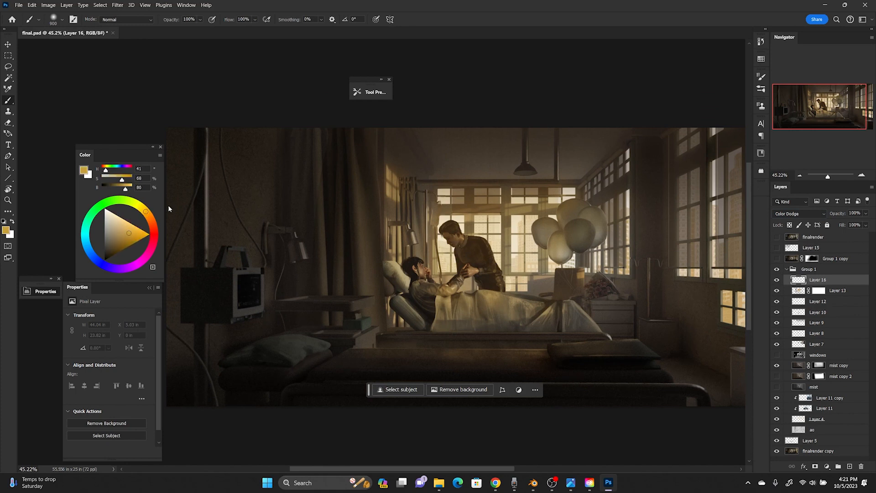
key("bracketleft")
key("bracketleft")
key("bracketleft")
key("bracketleft")
key("bracketleft")
key("bracketleft")
key("bracketleft")
key("bracketleft")
key("bracketleft")
key("bracketleft")
key("bracketleft")
key("bracketleft")
key("bracketleft")
Step: Try a full-opacity golden highlight stroke along the top of the patient's blanket, and undo it
left_click_drag(457, 297, 548, 304)
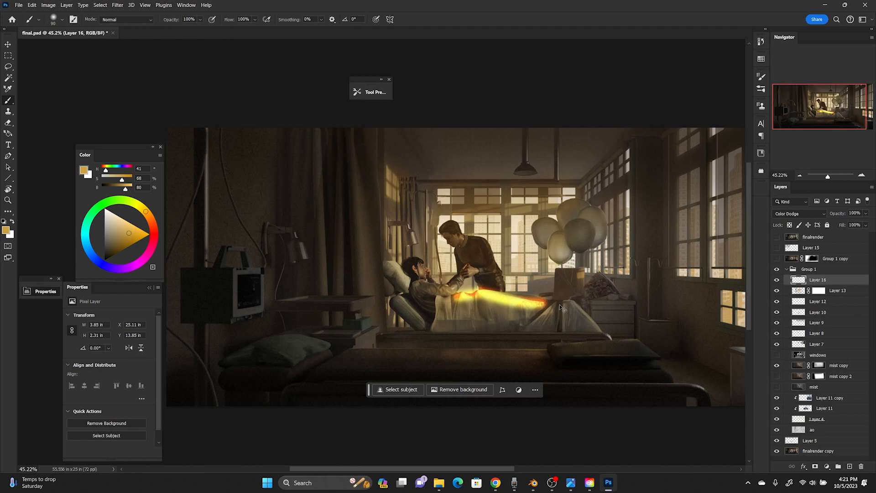
key("ctrl+z")
key("ctrl+z")
Step: Set the brush opacity to 30% and paint soft golden highlights over the patient's blanket
key("3")
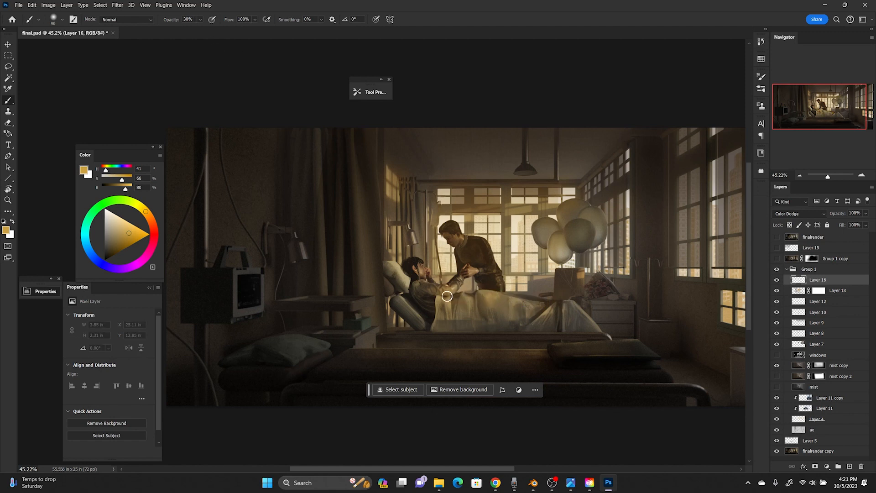
left_click_drag(448, 298, 586, 281)
mouse_move(481, 329)
left_mouse_down()
mouse_move(463, 299)
mouse_move(514, 269)
mouse_move(507, 304)
mouse_move(528, 321)
left_mouse_up()
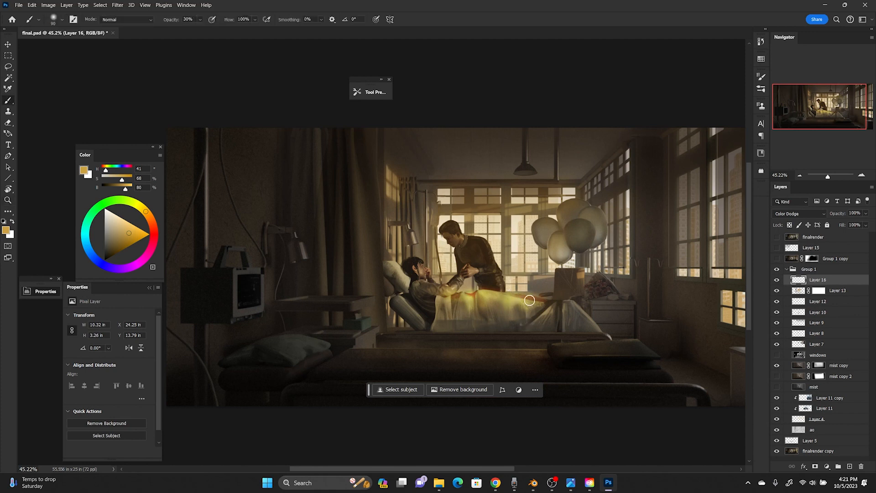
Step: Compare the whole image with the Color Dodge layer, Layer 16, hidden and shown
key("z")
left_click_drag(526, 287, 493, 286, "alt")
left_click(777, 280)
left_click(777, 280)
left_click(776, 281)
left_click_drag(511, 317, 562, 309)
left_click(539, 308, "alt")
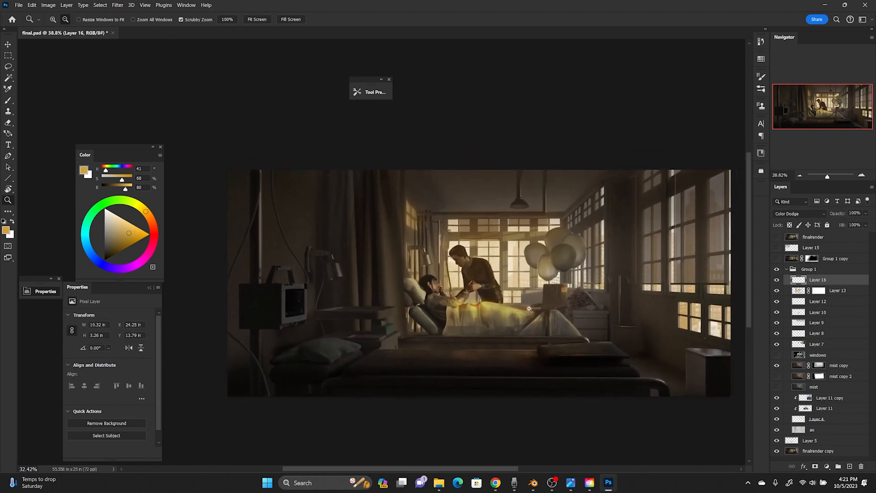
Step: Lower Layer 16's opacity to 41% and compare the blanket with the layer hidden and shown
left_click(867, 214)
left_click(847, 223)
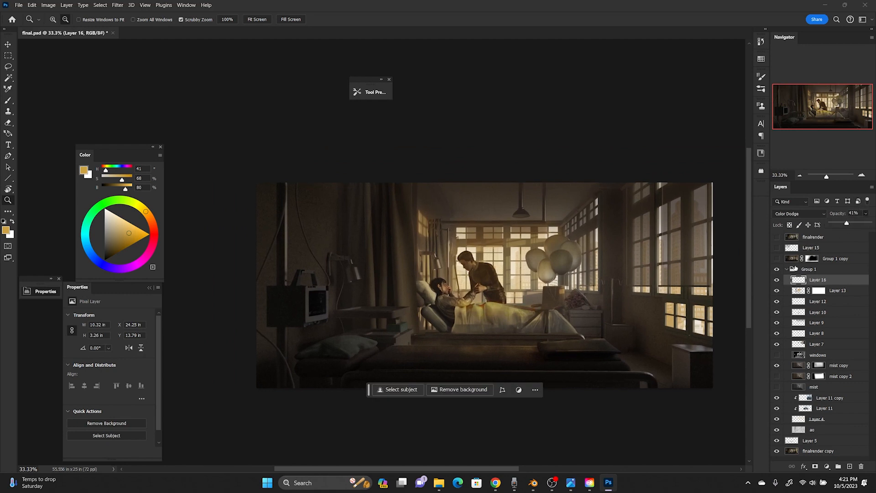
left_click(777, 282)
left_click(778, 281)
left_click(524, 317, "alt")
left_click(524, 317)
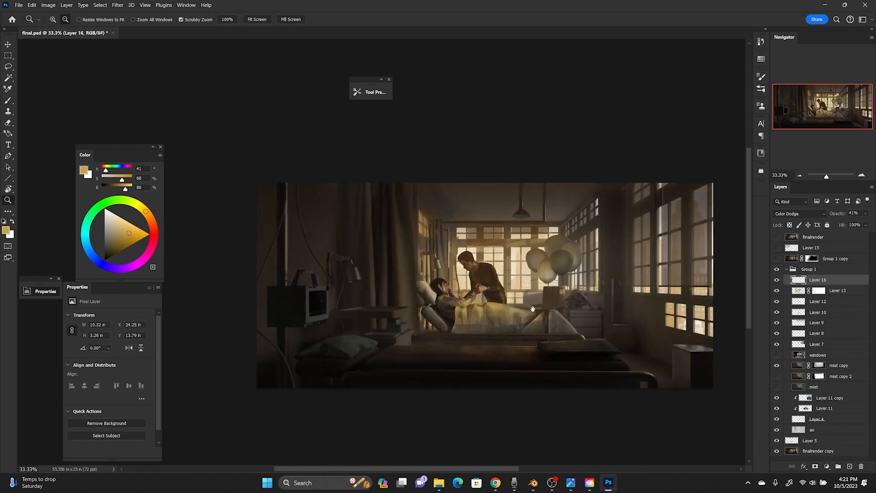
Step: Show and select the Multiply layer, Layer 15, and compare the image with it hidden and shown
left_click(778, 248)
left_click(781, 248)
left_click(778, 248)
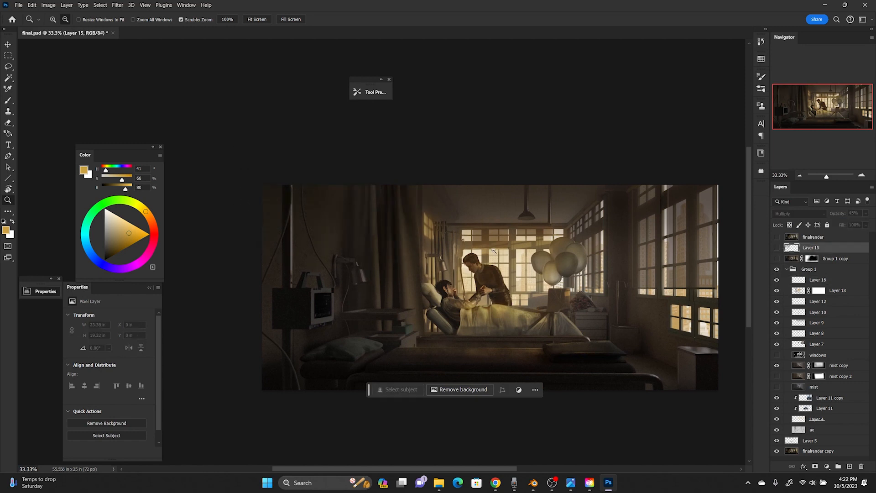
left_click(777, 248)
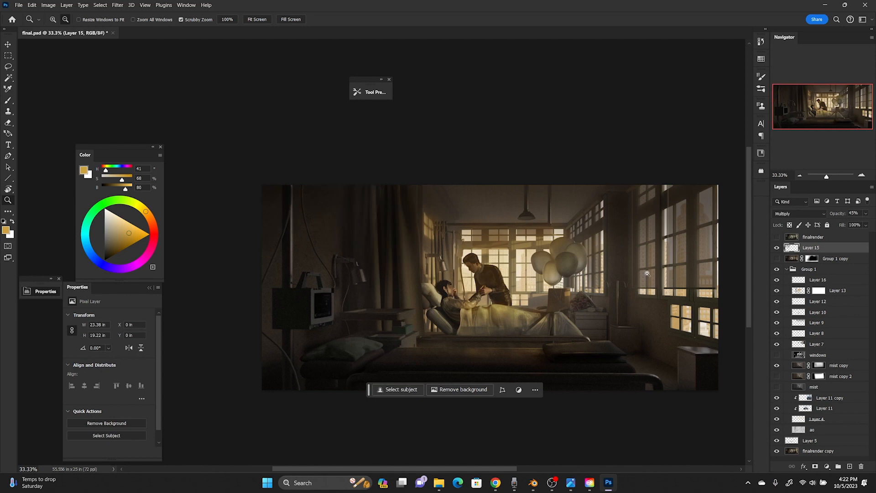
left_click(562, 310, "alt")
scroll(561, 310, "up", 1, "alt")
left_click_drag(560, 310, 530, 298)
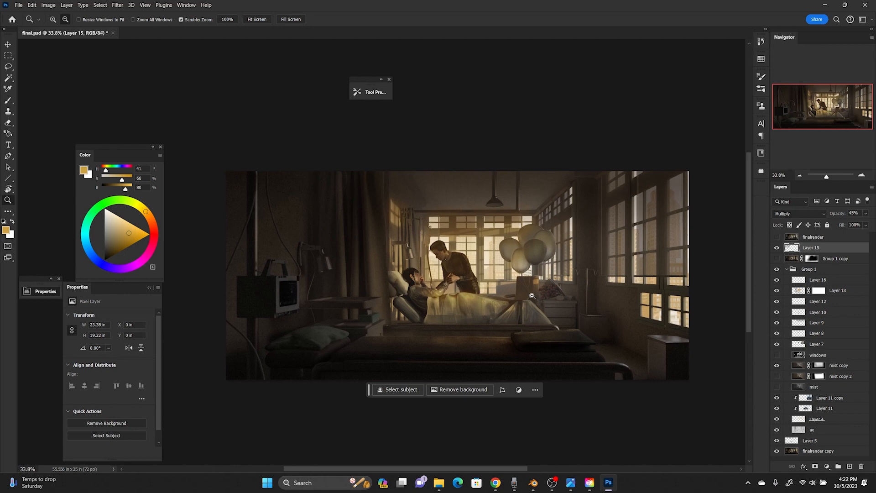